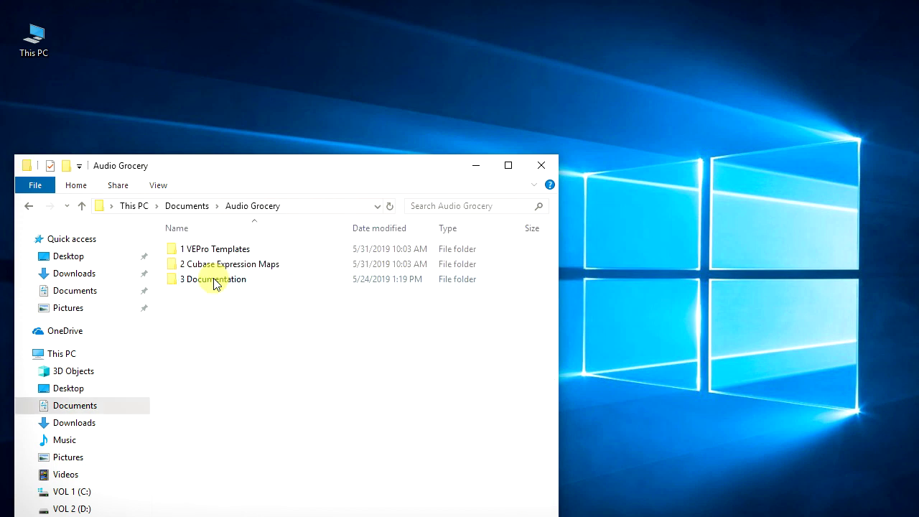
Step: From the 1 VEPro Templates folder, load the Kontakt 5 Velocity KS template "a • K15 - KS.vep64" into the Vienna Ensemble Pro Server
double_click(213, 250)
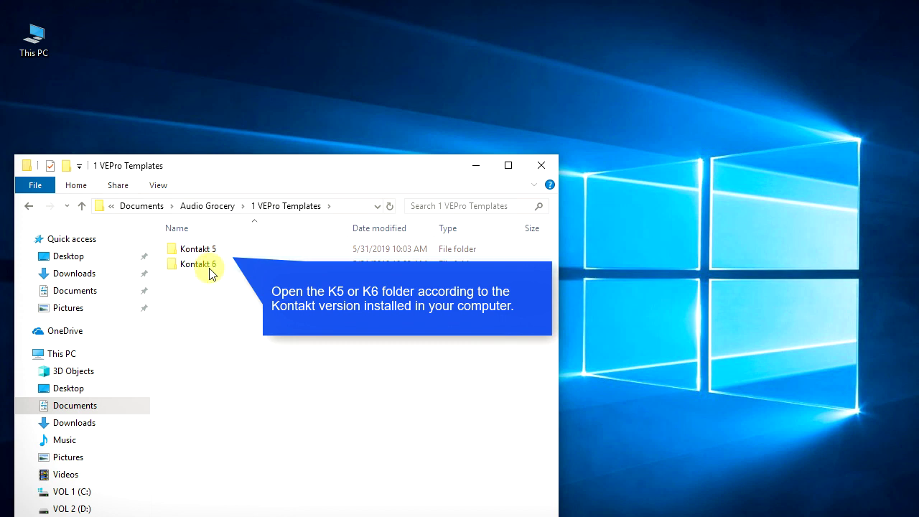
double_click(208, 249)
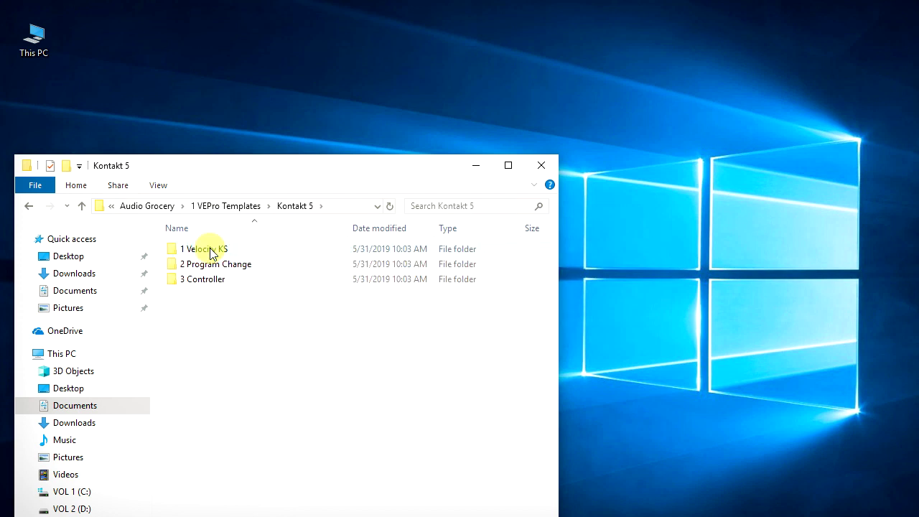
double_click(210, 251)
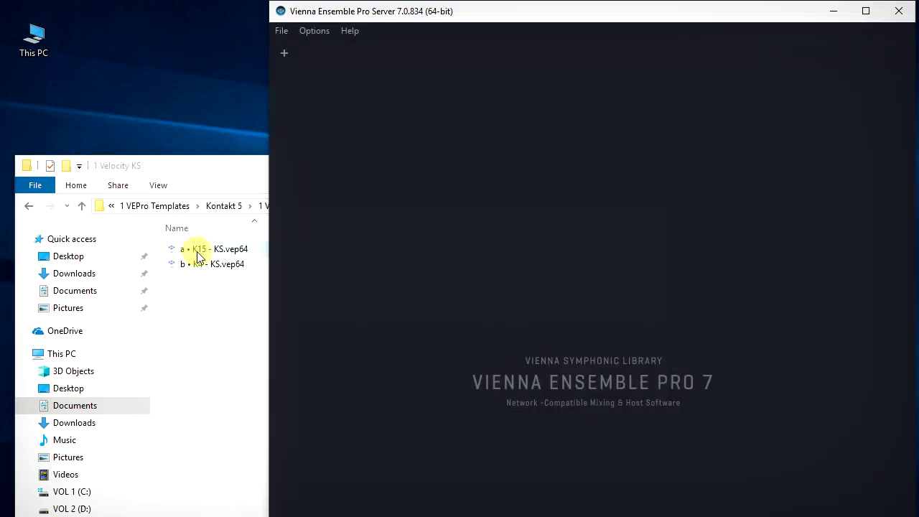
left_click_drag(199, 257, 293, 54)
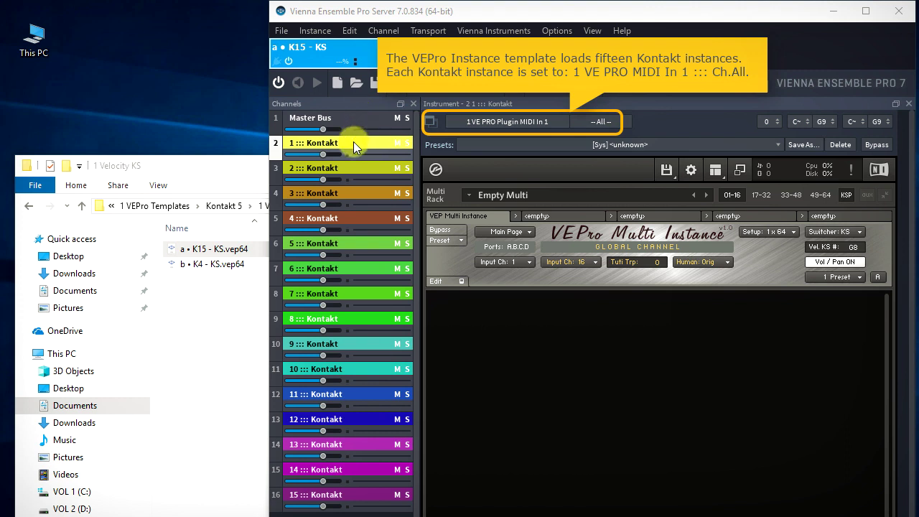
Step: Examine the VEPro Multi Instance input channel in Kontakt instances 5, 9, 15 and 1, and toggle the KSP script display
left_click(353, 242)
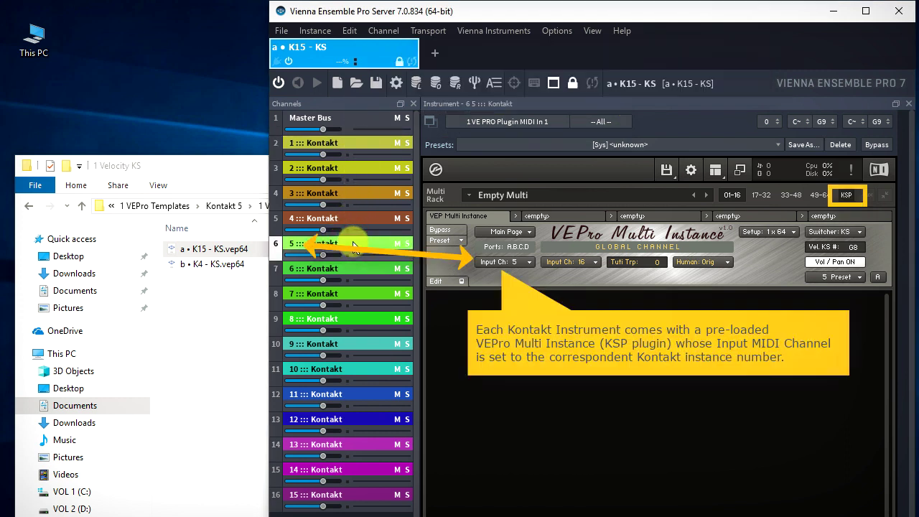
left_click(349, 345)
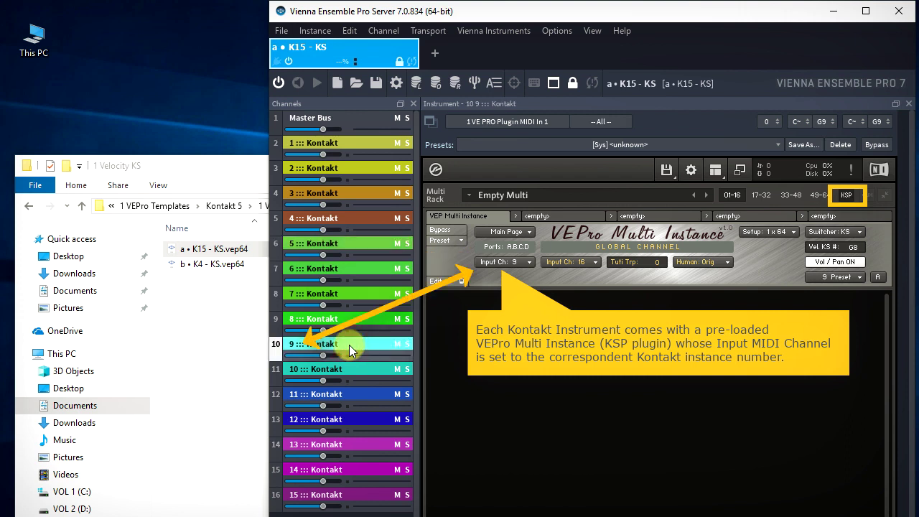
left_click(349, 494)
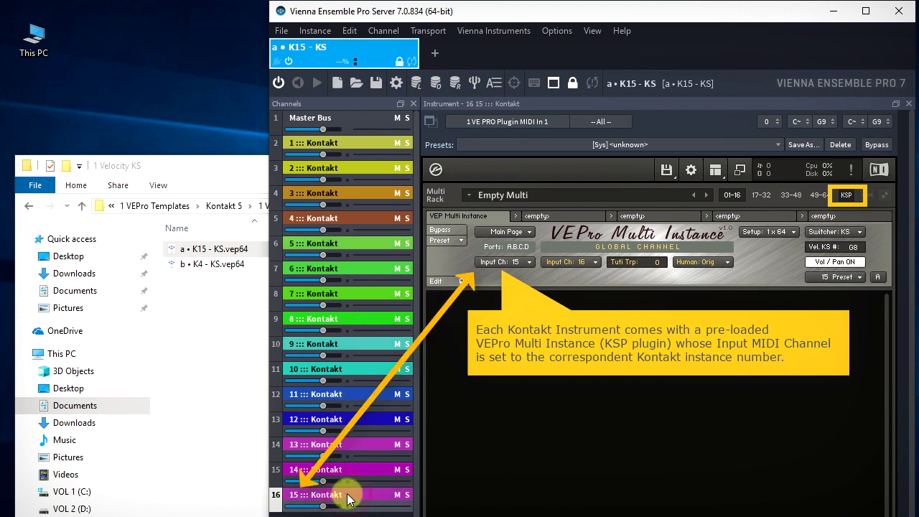
left_click(349, 142)
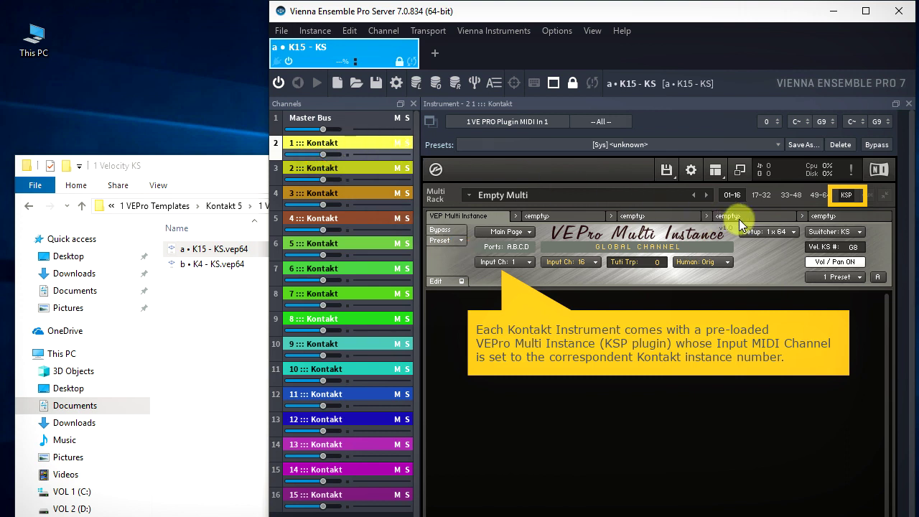
left_click(846, 194)
left_click(846, 194)
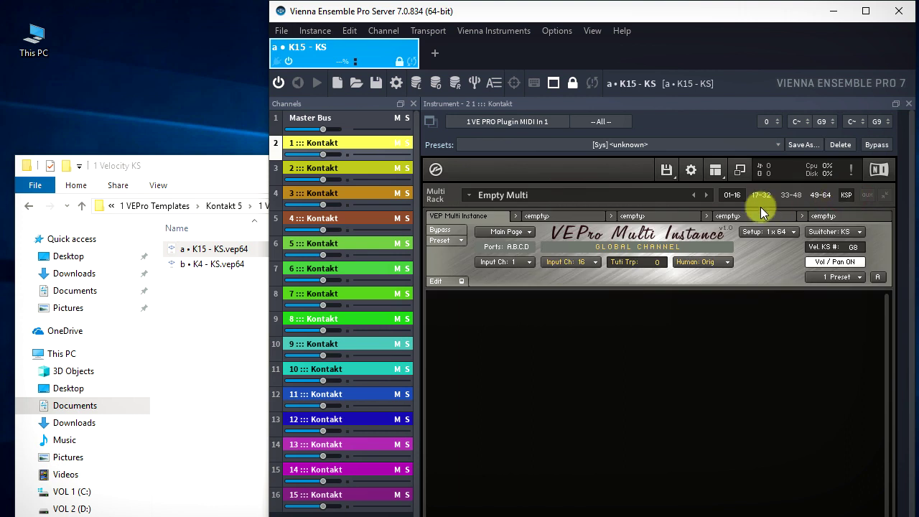
Step: Empty the first script slot of Kontakt instance 1 and reload the 1 VEPro Multi Instance script from the AG user presets
left_click(445, 240)
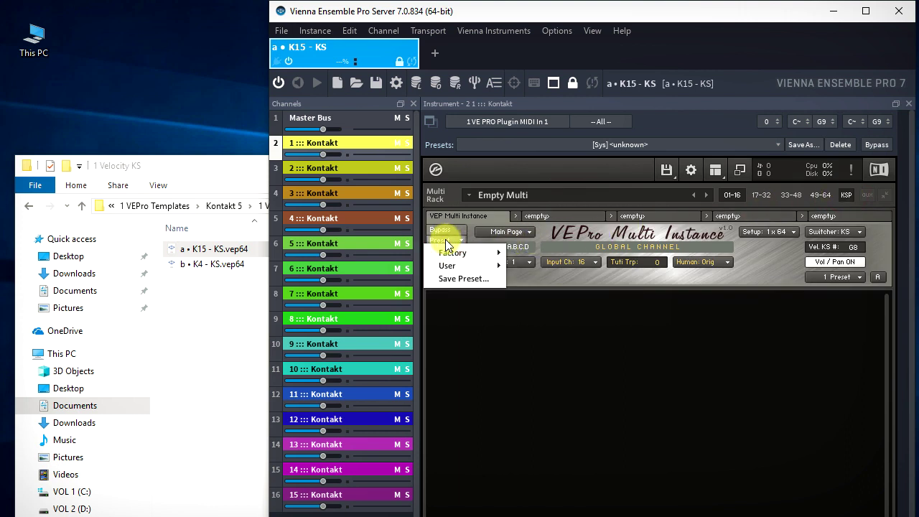
mouse_move(486, 253)
left_click(544, 293)
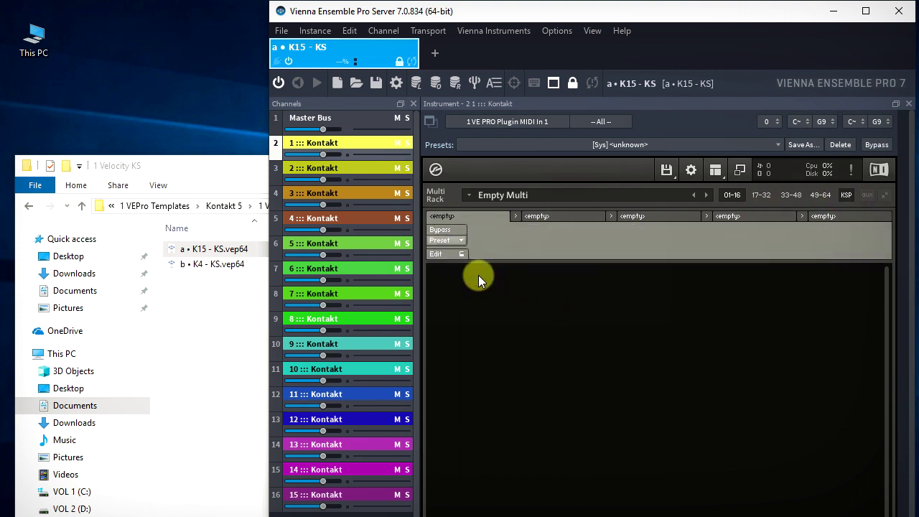
left_click(457, 240)
mouse_move(473, 266)
mouse_move(540, 264)
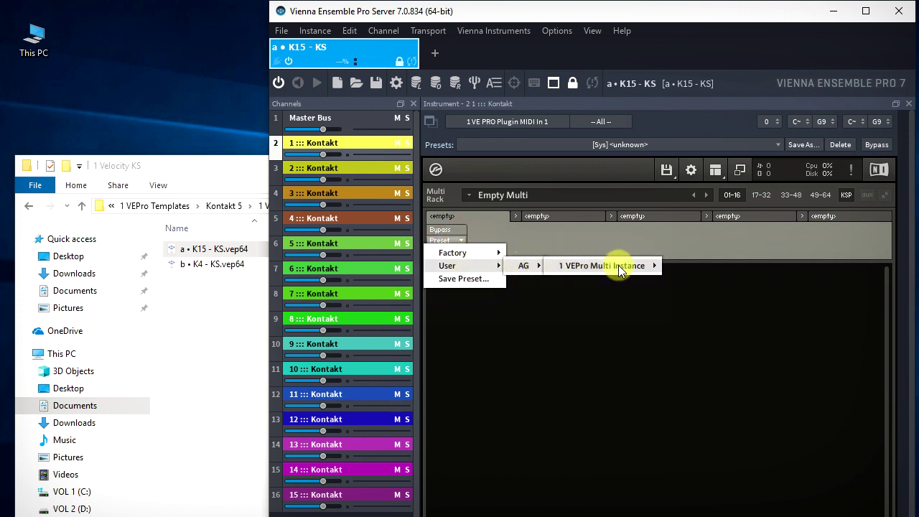
mouse_move(618, 265)
left_click(685, 266)
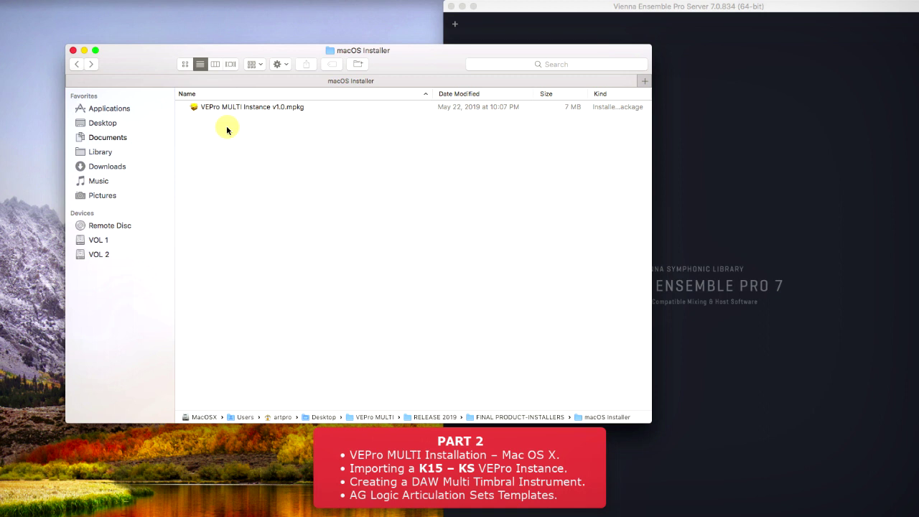
Step: Open the "VEPro MULTI Instance v1.0.mpkg" installer to view its introduction, and close it
double_click(229, 108)
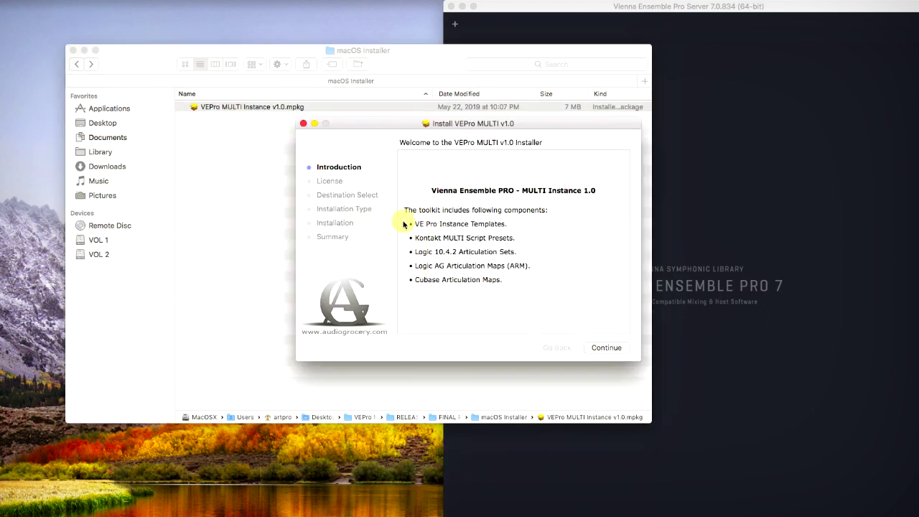
left_click(303, 124)
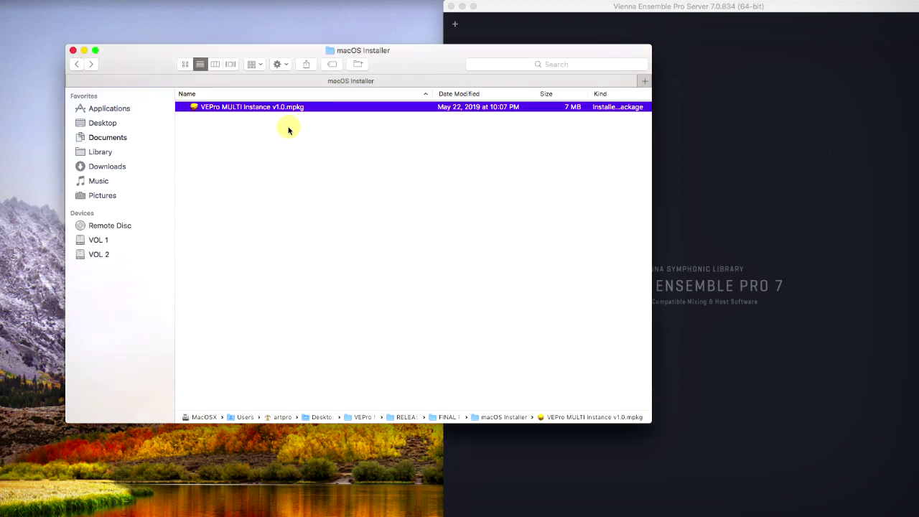
Step: In Documents, expand the Audio Grocery folder and its 10 VEPro Multi 1.0 subfolder, and select 1 VEPro Templates
left_click(122, 138)
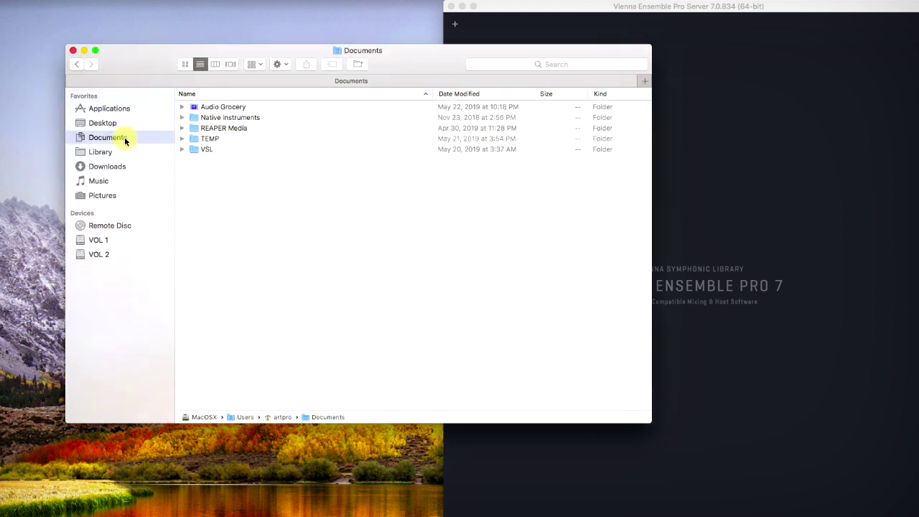
left_click(203, 107)
left_click(181, 107)
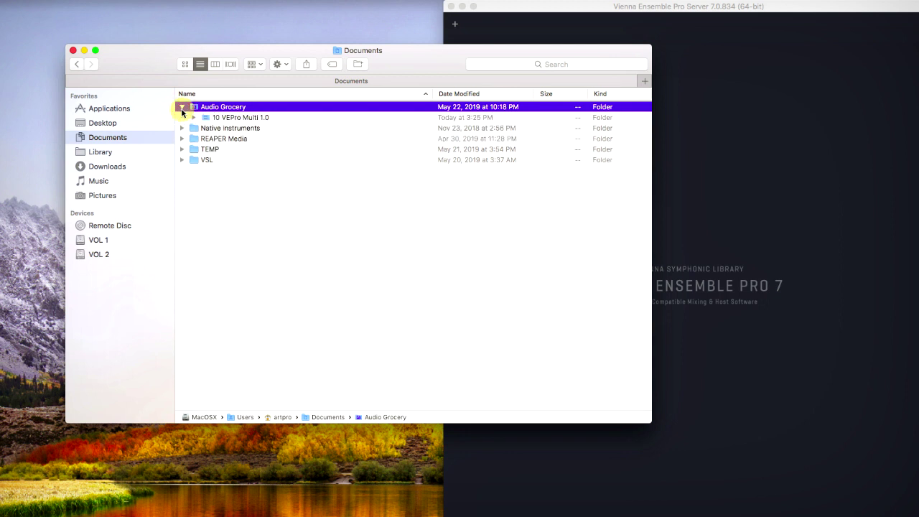
left_click(193, 118)
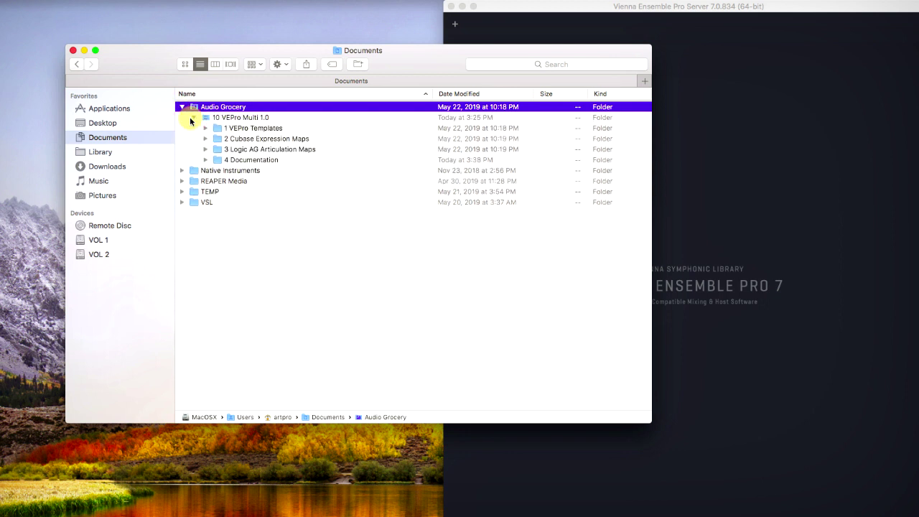
left_click(234, 128)
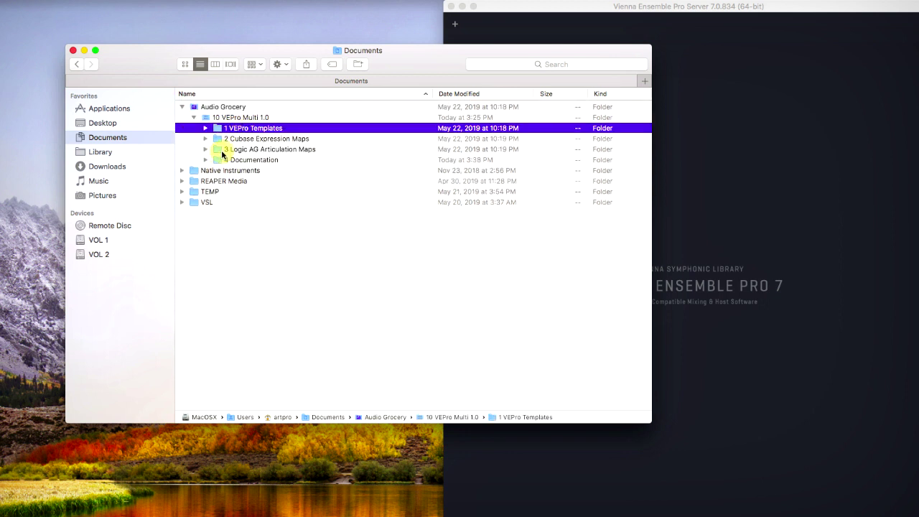
Step: Examine the K15 files in the Logic AG Articulation Maps folder and the Attribute and Direction types in Cubase Expression Maps
left_click(221, 150)
left_click(205, 150)
left_click(217, 160)
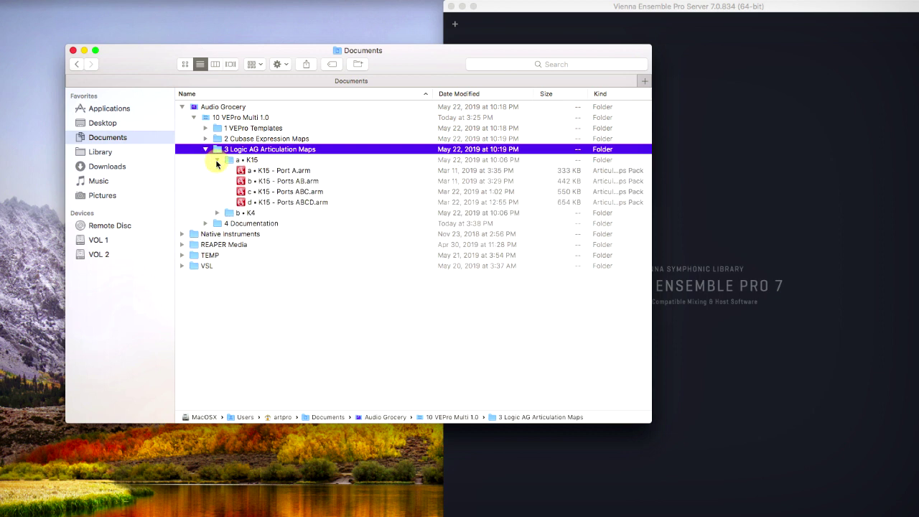
left_click(217, 161)
left_click(205, 139)
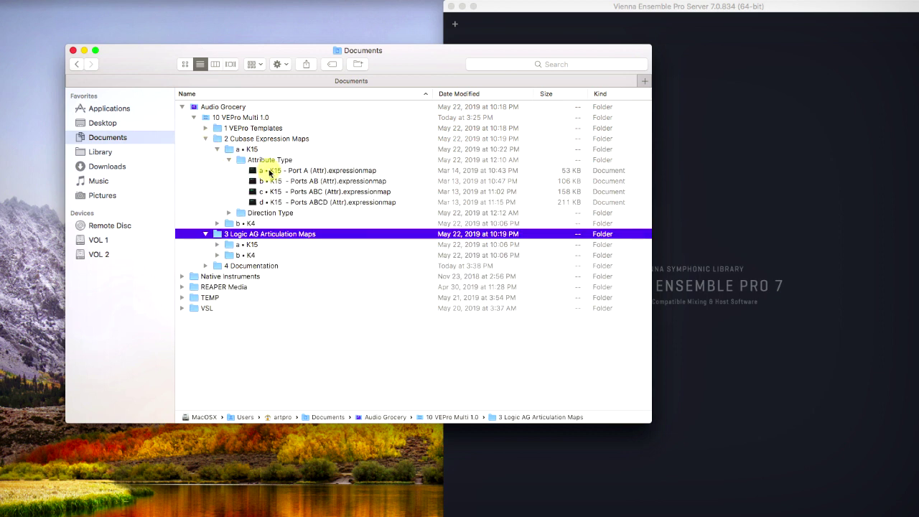
left_click(228, 213)
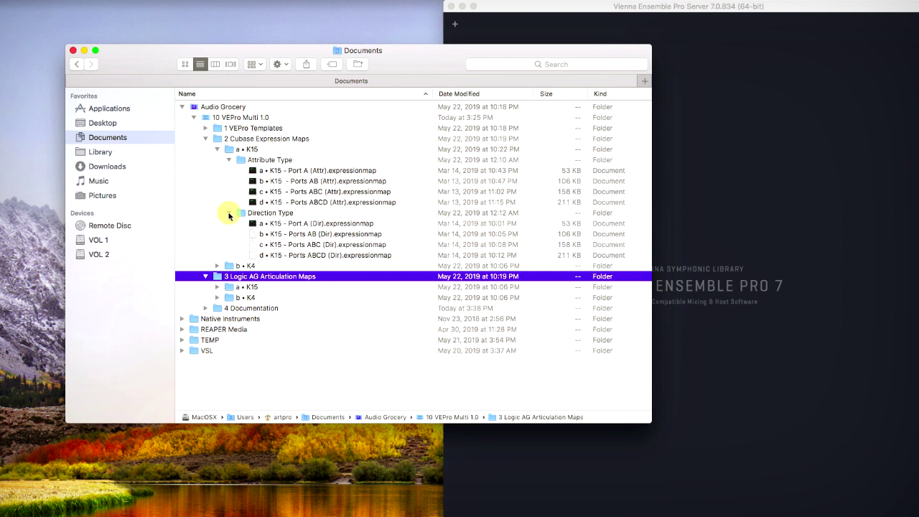
left_click(205, 139)
Step: From the Kontakt 6 Velocity KS templates, load "a • K15 - KS.vep64" into the Vienna Ensemble Pro Server
left_click(206, 128)
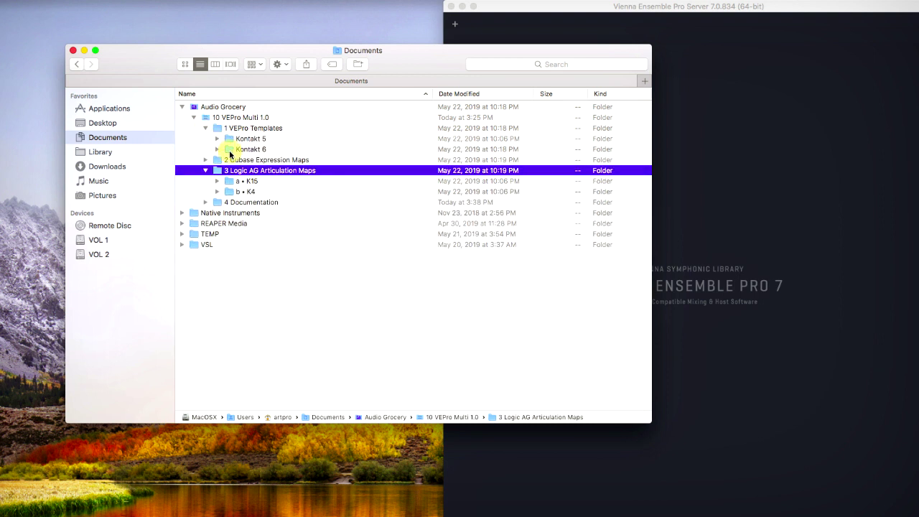
left_click(217, 149)
left_click(231, 160)
left_click(228, 159)
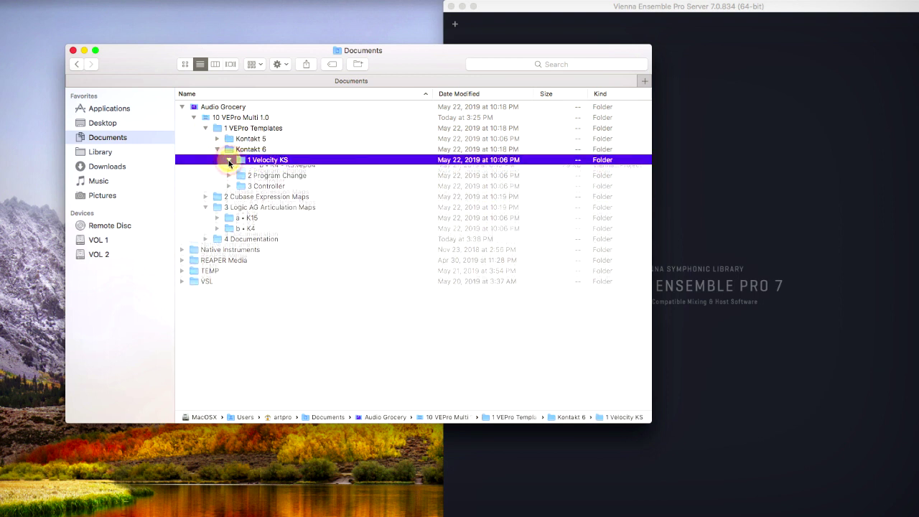
left_click_drag(267, 172, 457, 29)
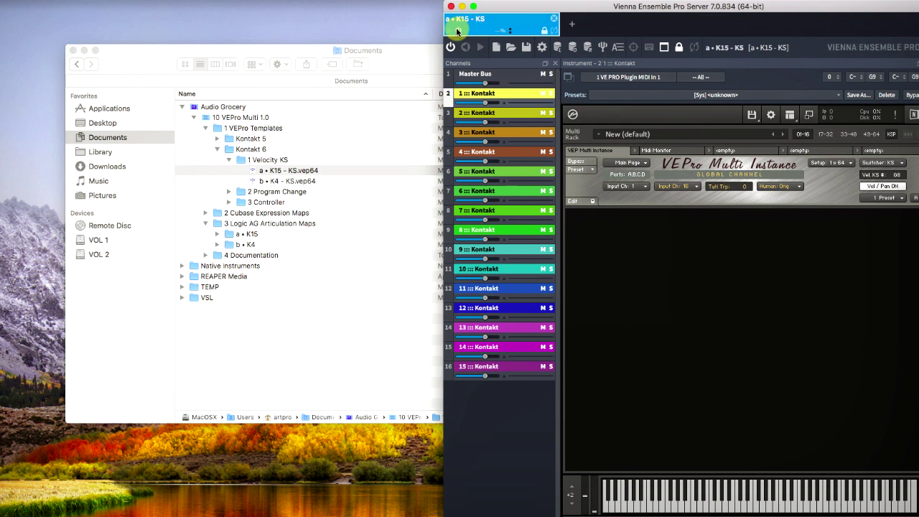
Step: Switch to Logic Pro and create a multi-timbral software instrument with 16 parts and an empty channel strip
mouse_move(2, 135)
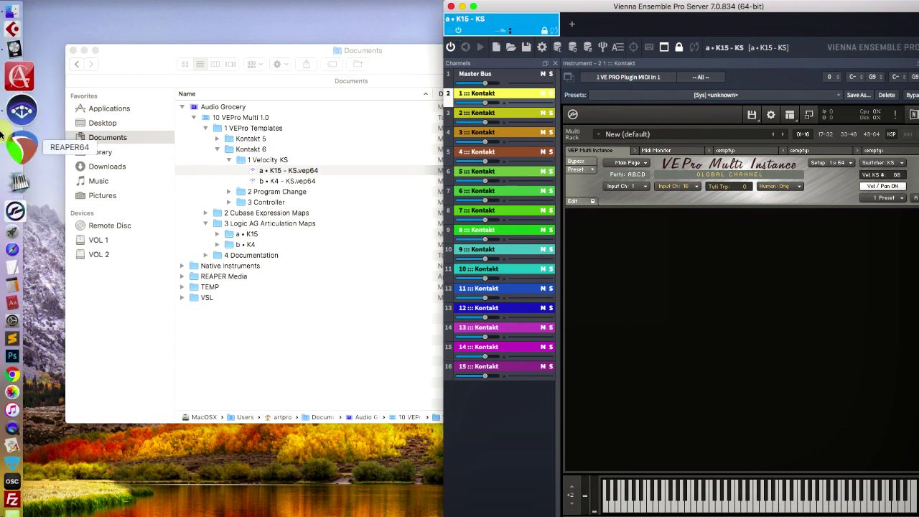
left_click(28, 87)
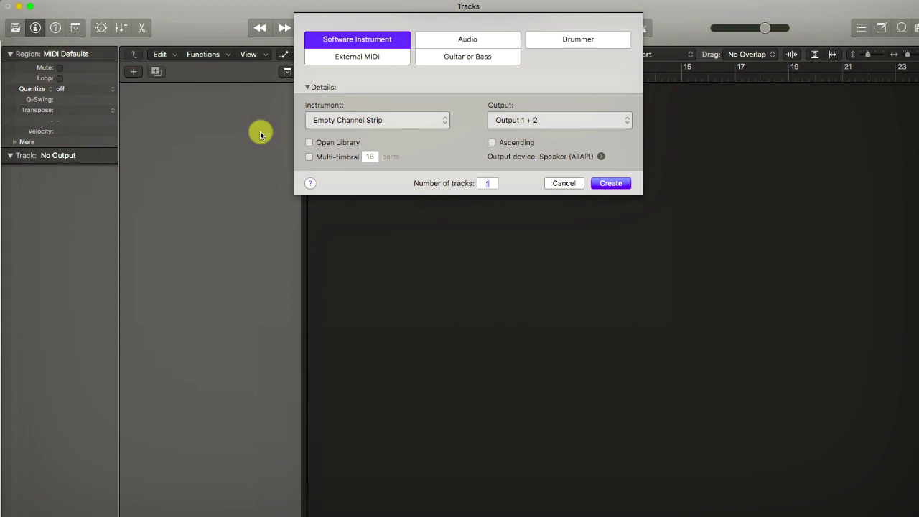
left_click(309, 157)
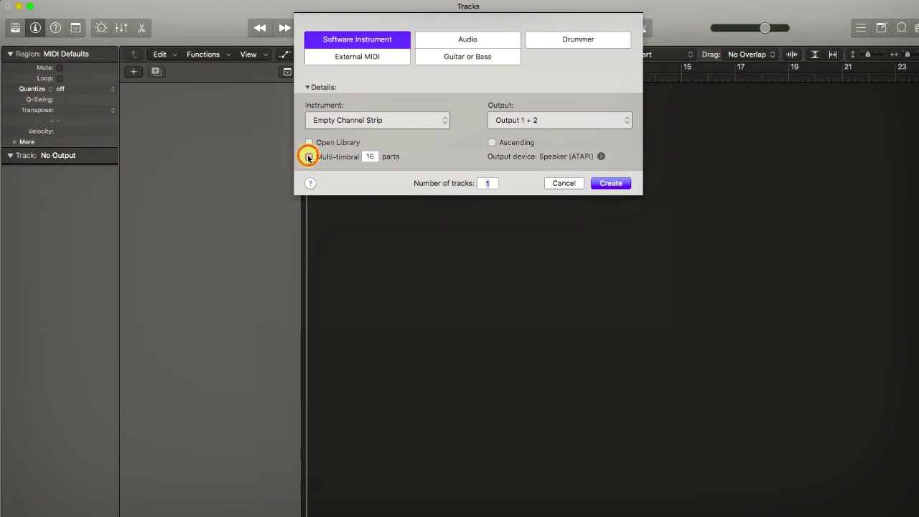
left_click(610, 185)
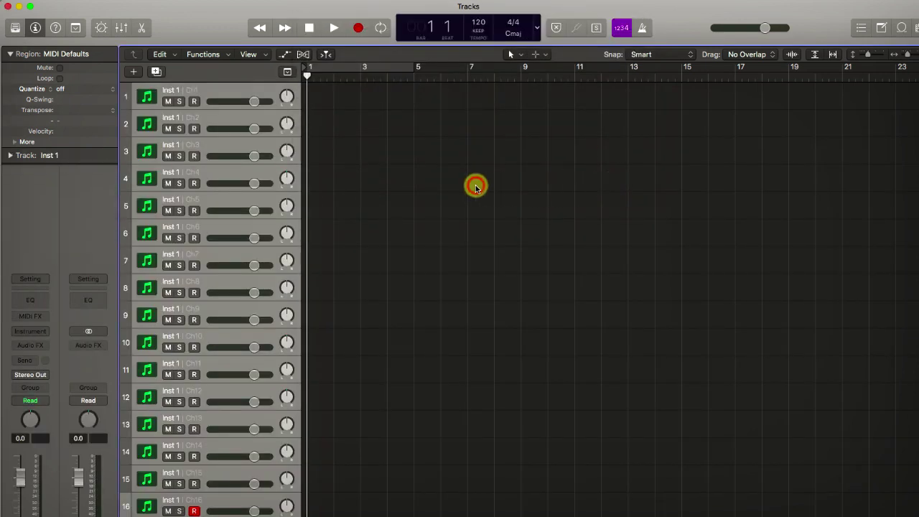
Step: Assign the VEPro Multi 1.0 Program Remote articulation set "d • K15 - Ports ABCD•PC" to the first Inst 1 track and view its output list
left_click(224, 93)
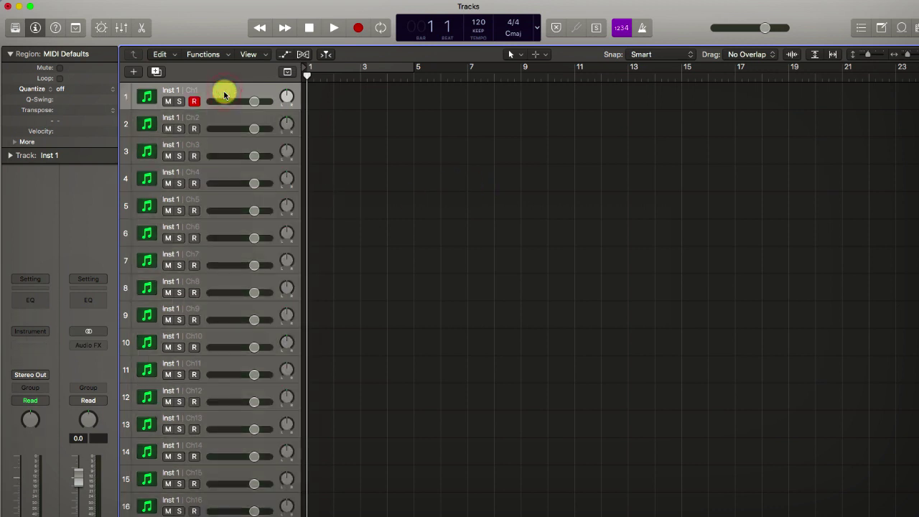
left_click(10, 156)
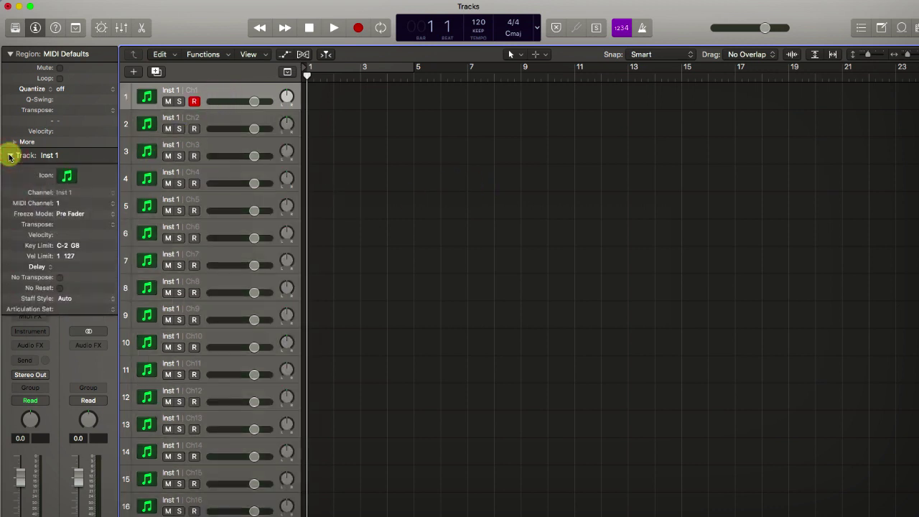
left_click(76, 309)
mouse_move(79, 357)
mouse_move(151, 357)
mouse_move(230, 357)
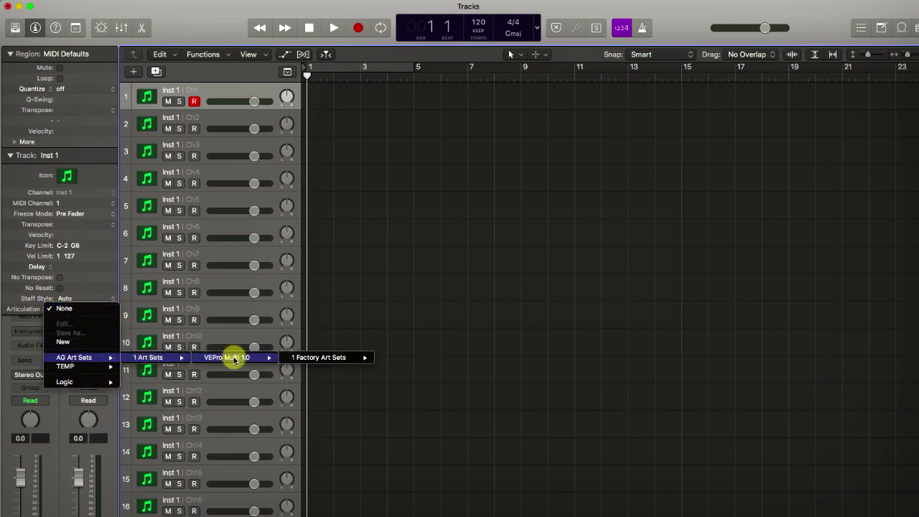
mouse_move(336, 359)
mouse_move(399, 358)
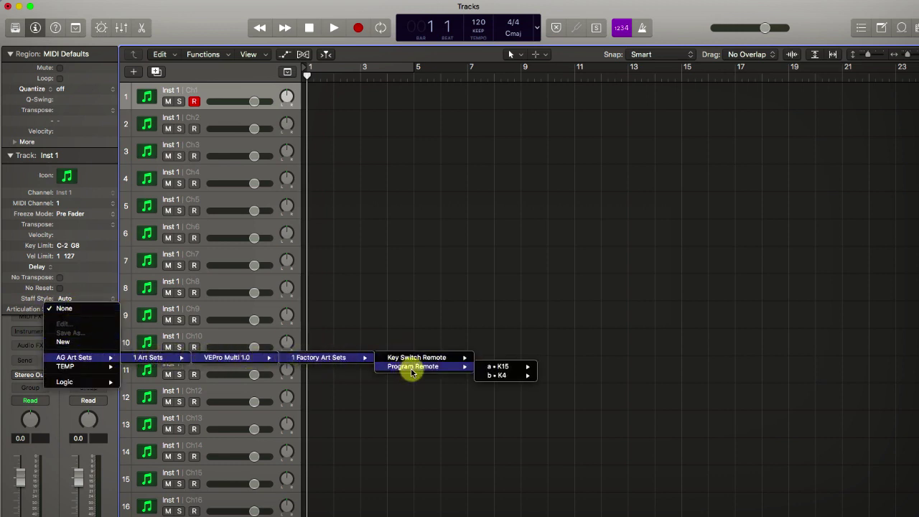
mouse_move(495, 367)
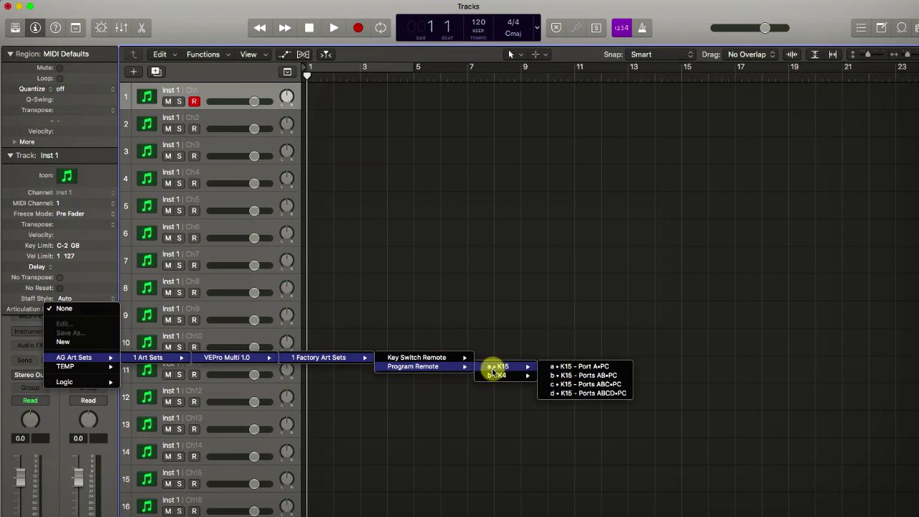
left_click(564, 397)
left_click_drag(668, 218, 652, 197)
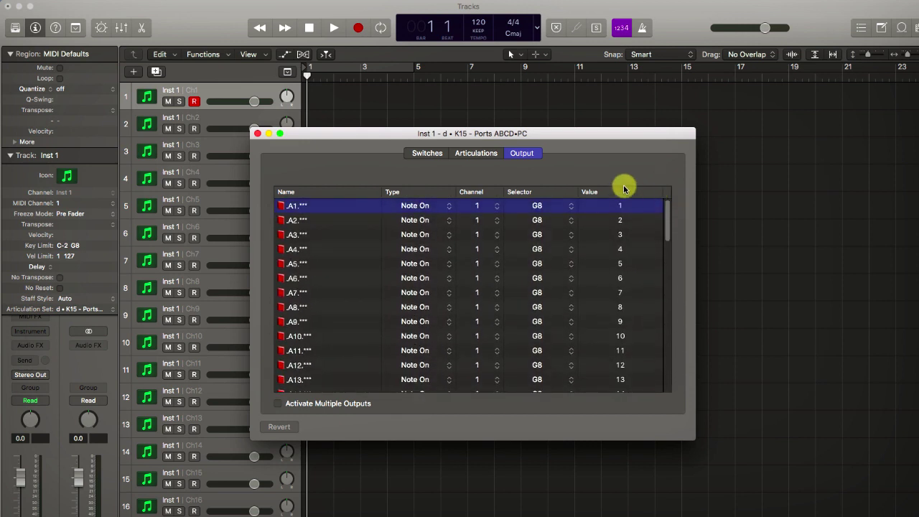
Step: In the articulation set, rename the first articulation ".A1.Long" and the second ".A2.Long CS", and view the switches list
left_click(478, 153)
left_click(306, 206)
double_click(306, 206)
left_click_drag(310, 206, 299, 206)
type("Long")
left_click(304, 220)
double_click(304, 220)
left_click(314, 220)
key("BackSpace")
key("BackSpace")
key("BackSpace")
type("Long CS")
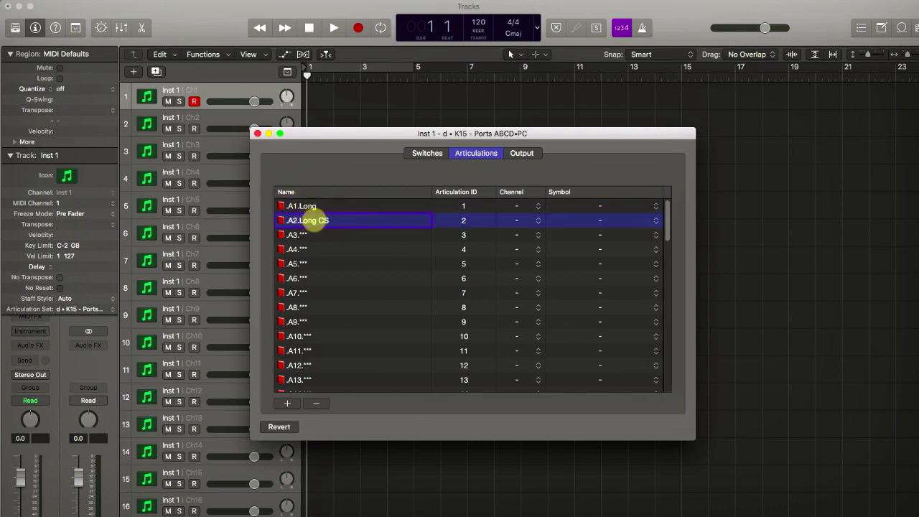
key("Return")
left_click(426, 152)
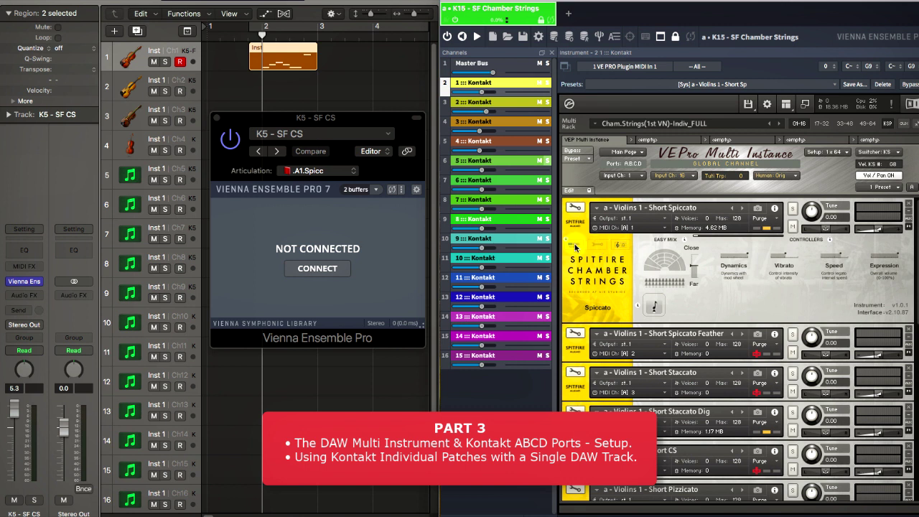
Step: Show the D Ch. Info page of the VEPro Multi Instance script and connect the plug-in to "a • K15 - SF Chamber Strings"
left_click(624, 151)
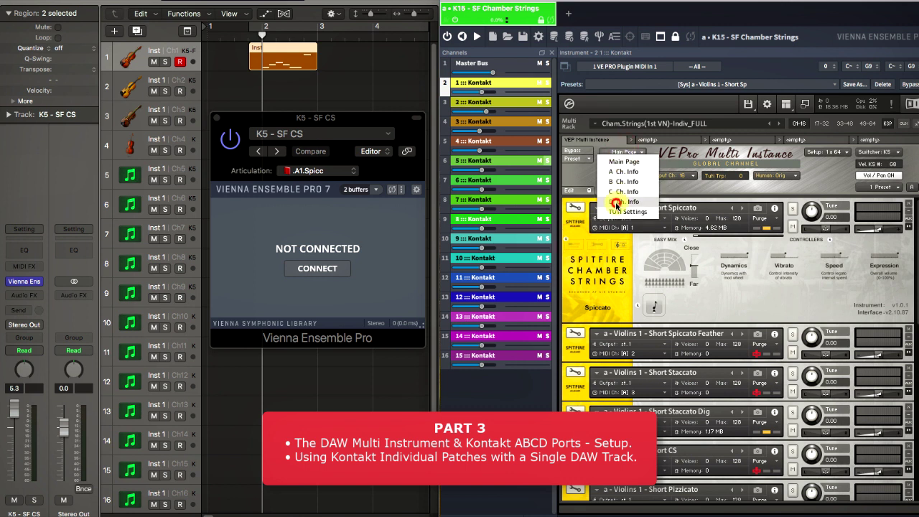
left_click(616, 204)
left_click(323, 268)
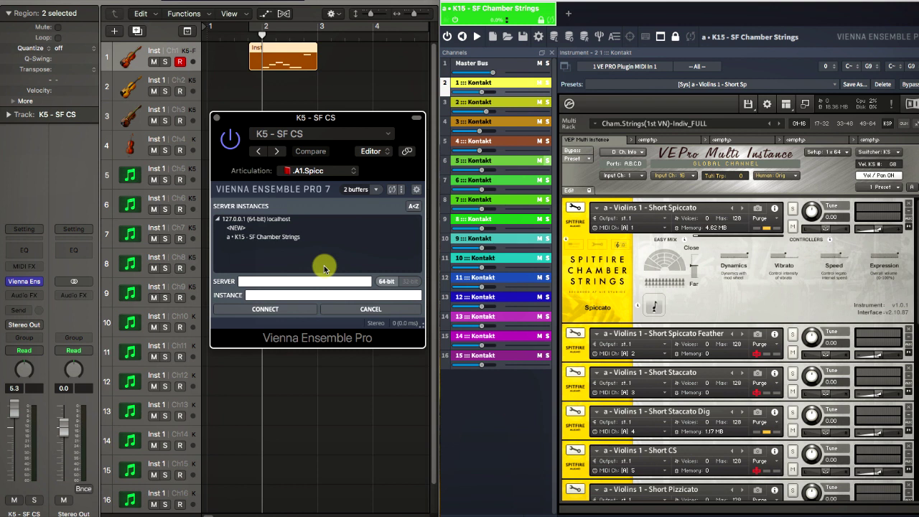
double_click(278, 236)
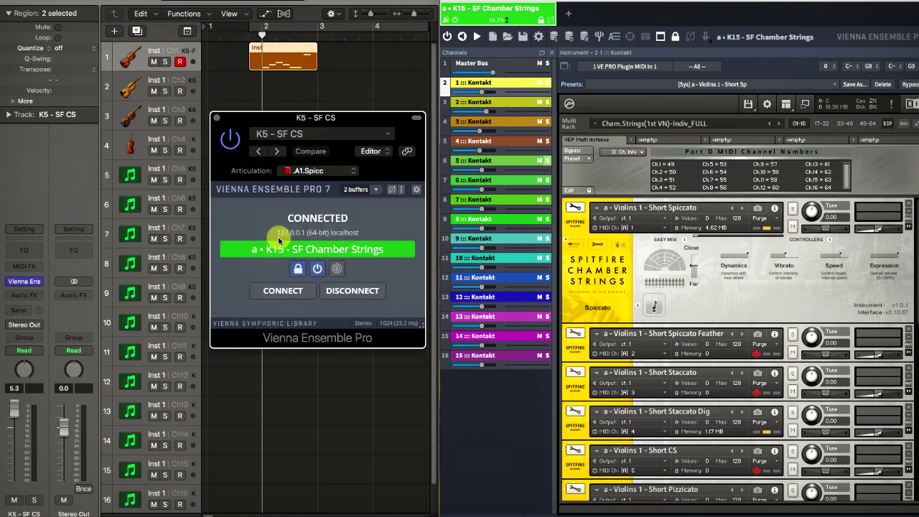
Step: Collapse the Short Spiccato patch, return the multi script to its Main Page, and close the plug-in window
left_click(573, 221)
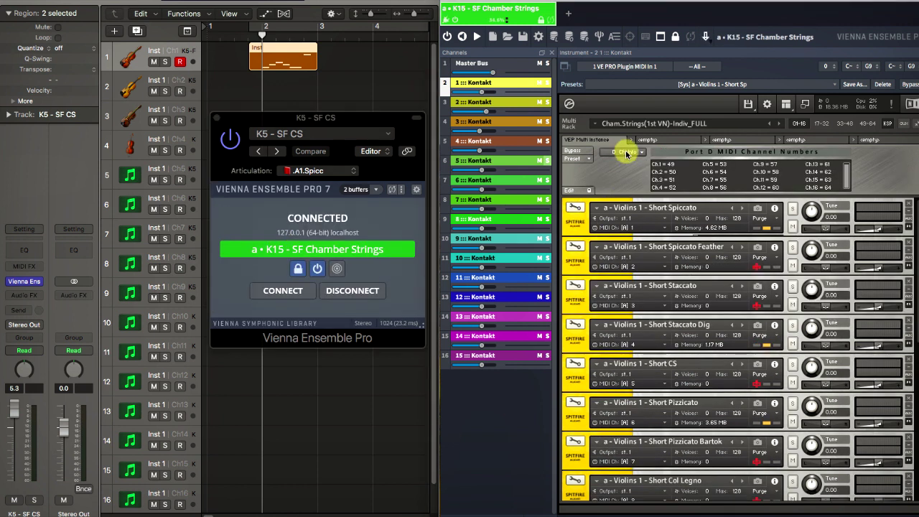
left_click(627, 154)
left_click(618, 162)
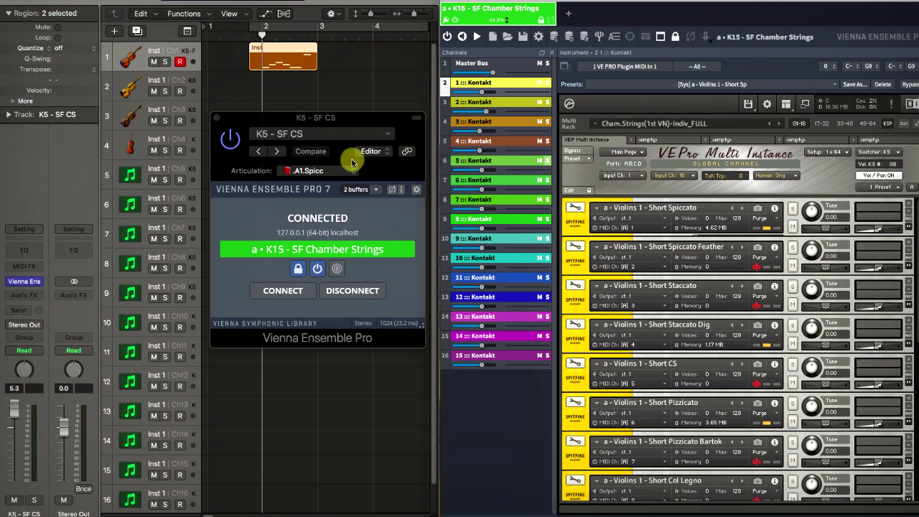
left_click(217, 117)
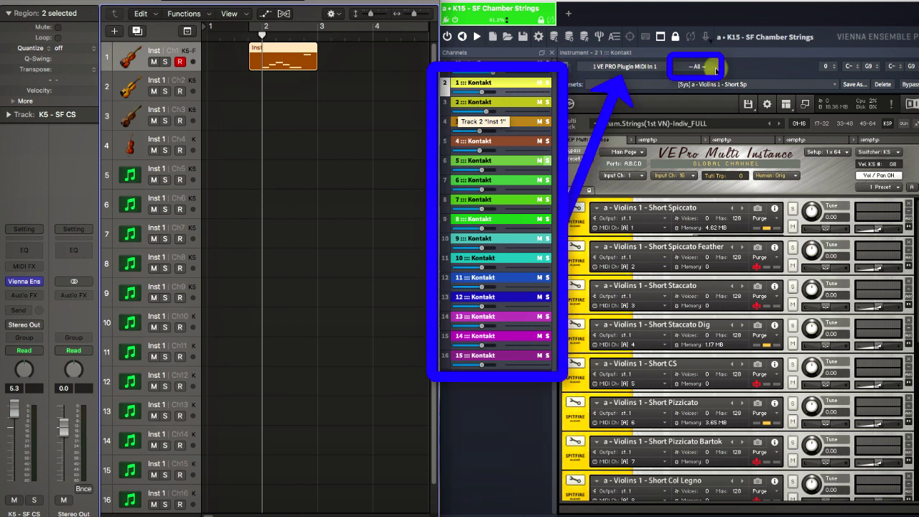
Step: View the 1st Violins patches on Kontakt ports B, C and D, and the second track with its "2 ::: Kontakt" channel
left_click(823, 125)
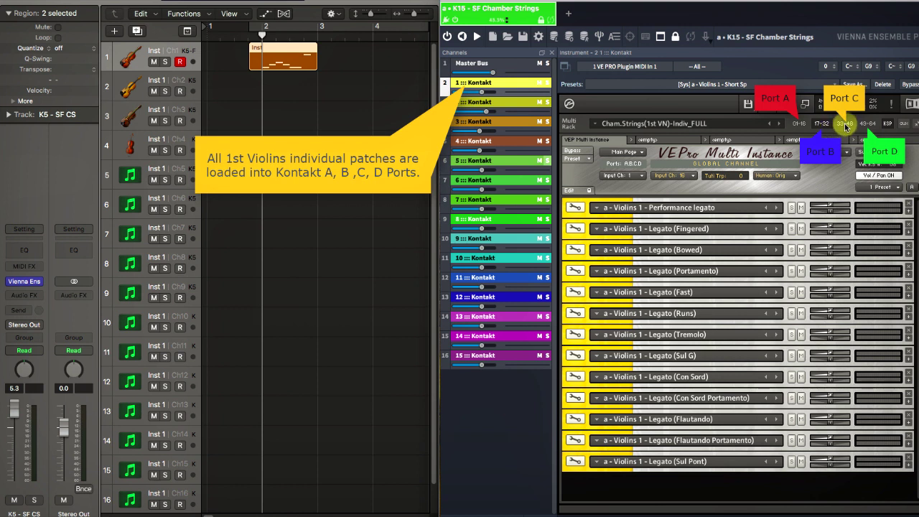
left_click(846, 124)
left_click(866, 125)
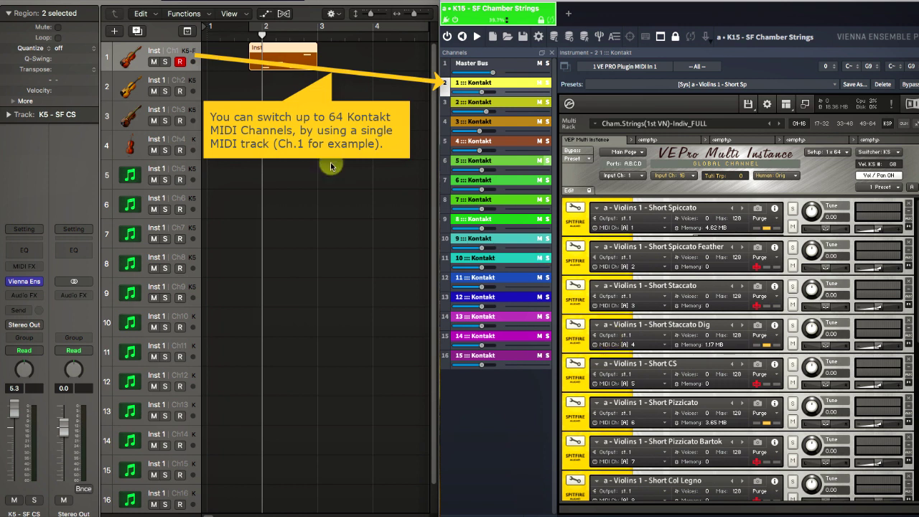
left_click(179, 81)
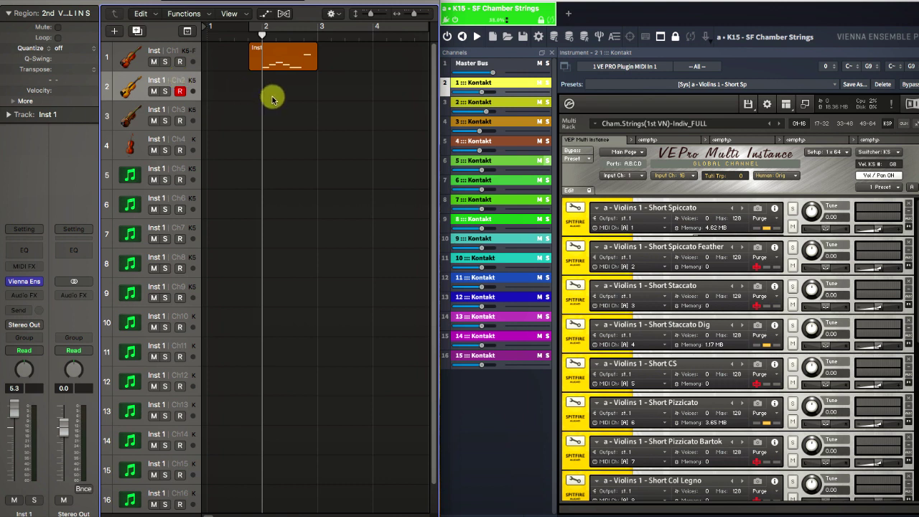
left_click(512, 103)
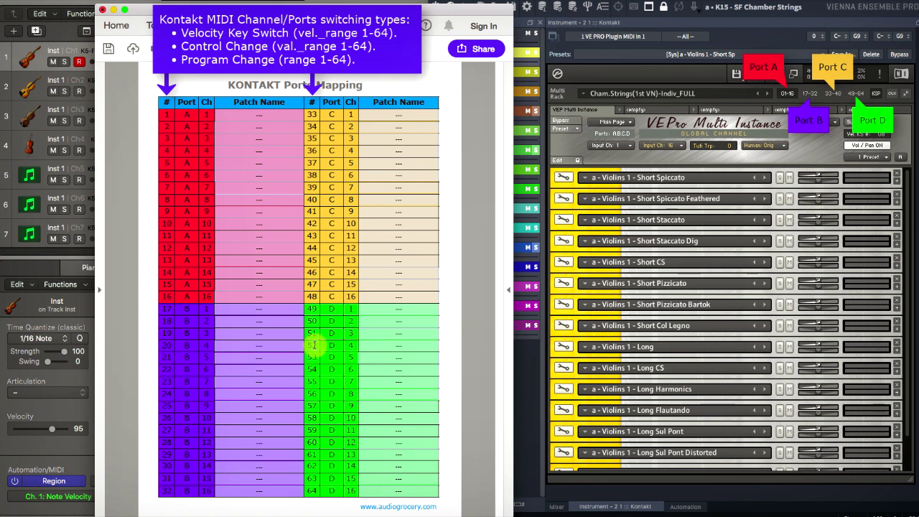
Step: View the Port D rack and examine the MIDI channel options of the "a - Violins 1 - Disco falls" patch
left_click(860, 96)
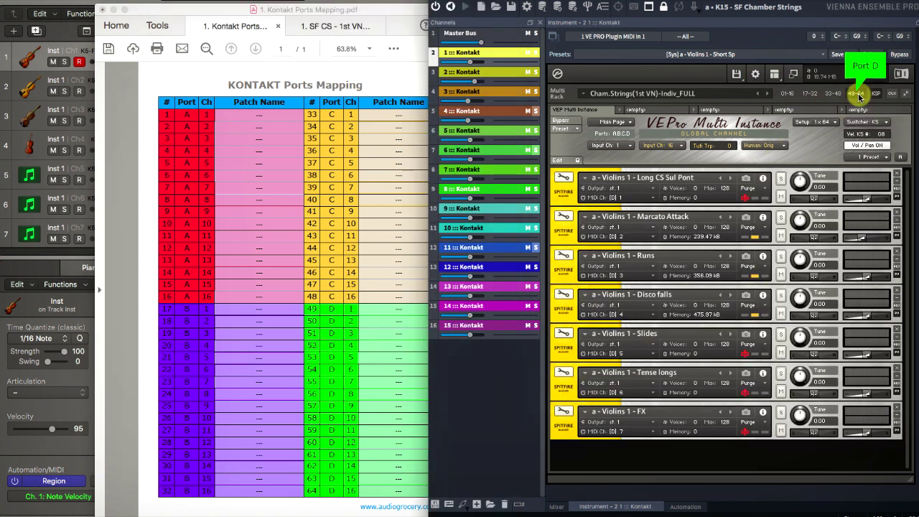
left_click(638, 315)
mouse_move(675, 369)
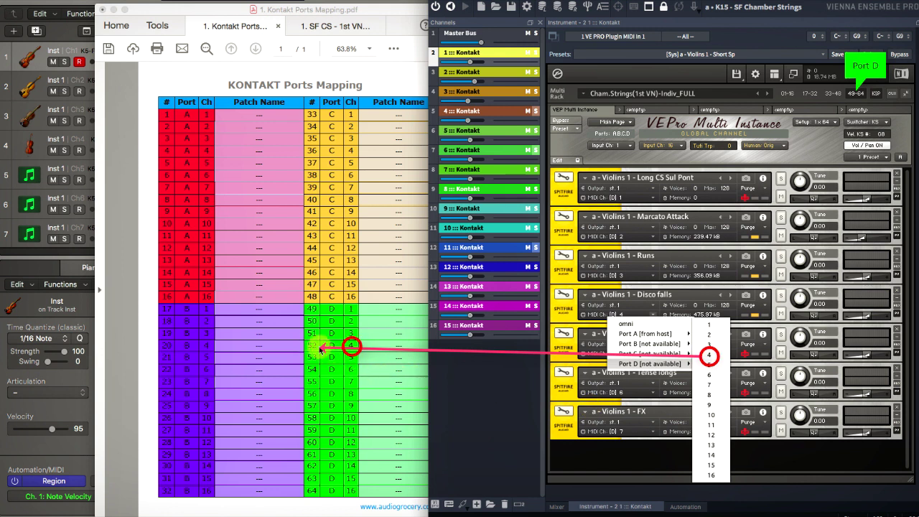
Step: Check the Port D channel numbers on the D Ch. Info page and return the script to the Main Page
left_click(609, 122)
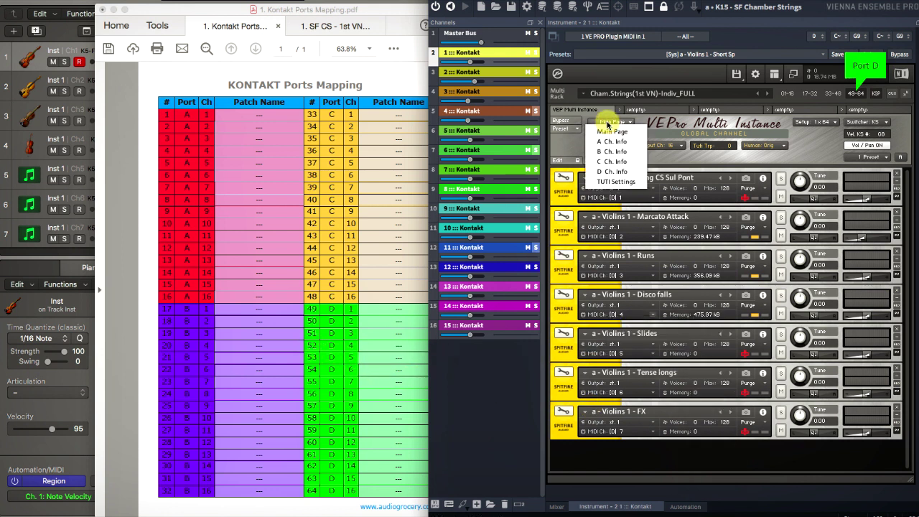
left_click(604, 171)
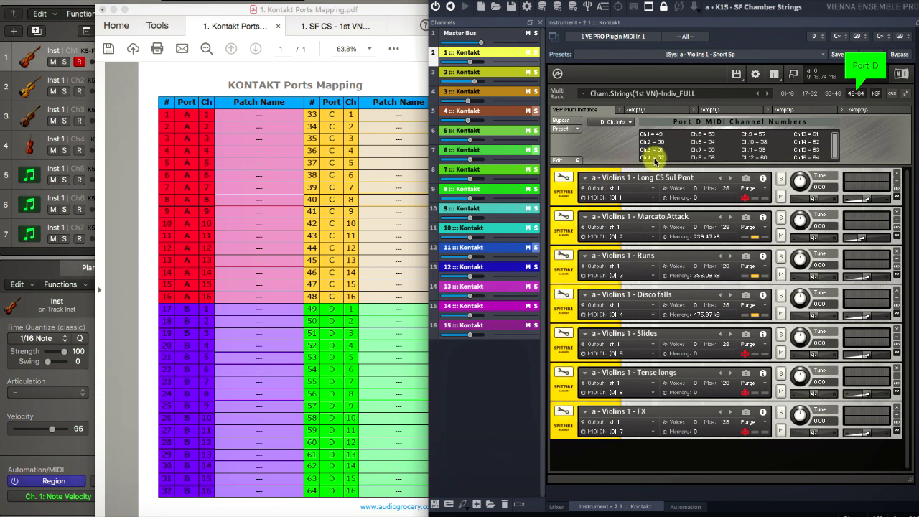
left_click(608, 124)
left_click(608, 133)
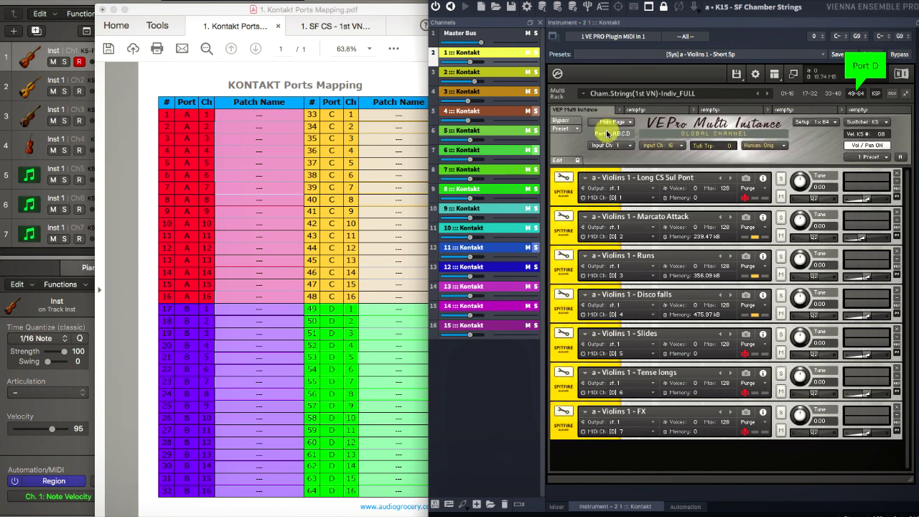
Step: With the Port A rack shown, enter "Spicc" as patch name 1 in the Kontakt Ports Mapping PDF, and view the "1. SF CS - 1st VN" document
left_click(787, 94)
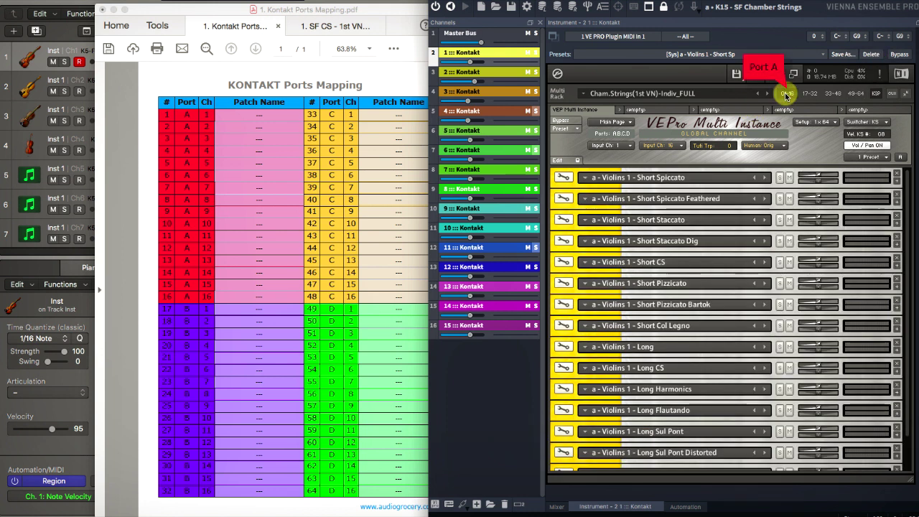
left_click(258, 119)
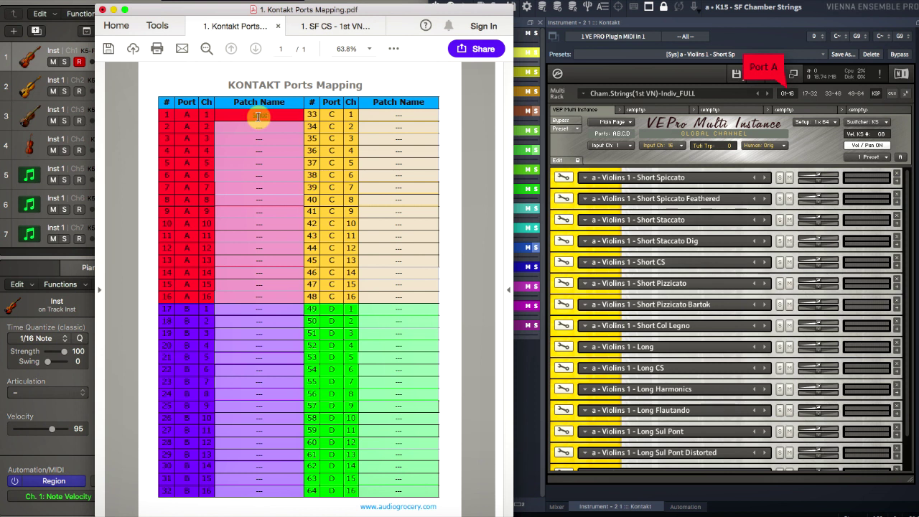
type("Spicc")
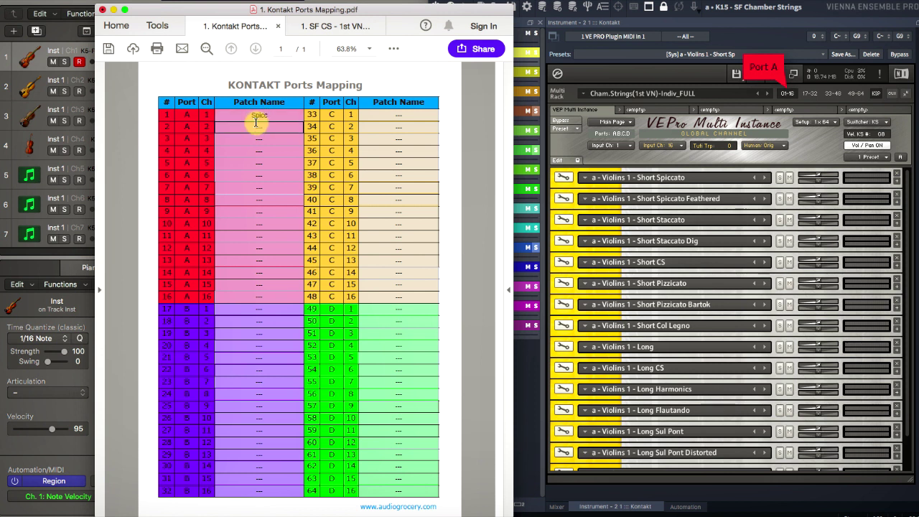
left_click(316, 28)
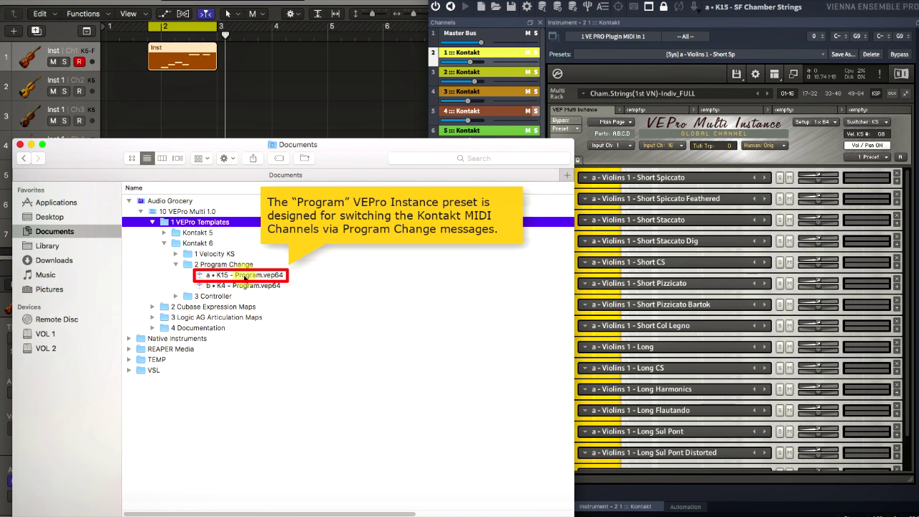
Step: Close the Documents window and set the VEPro Multi Instance Switcher to Prog
left_click(20, 145)
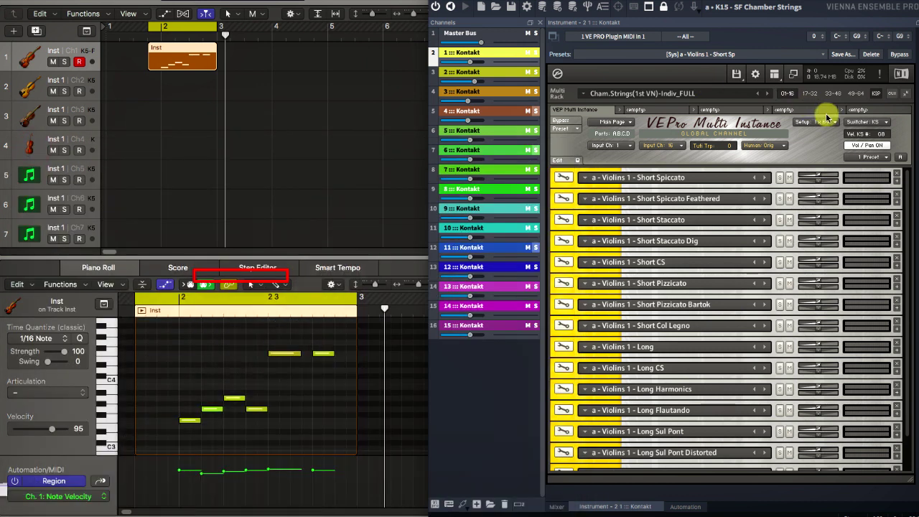
left_click(886, 122)
left_click(880, 151)
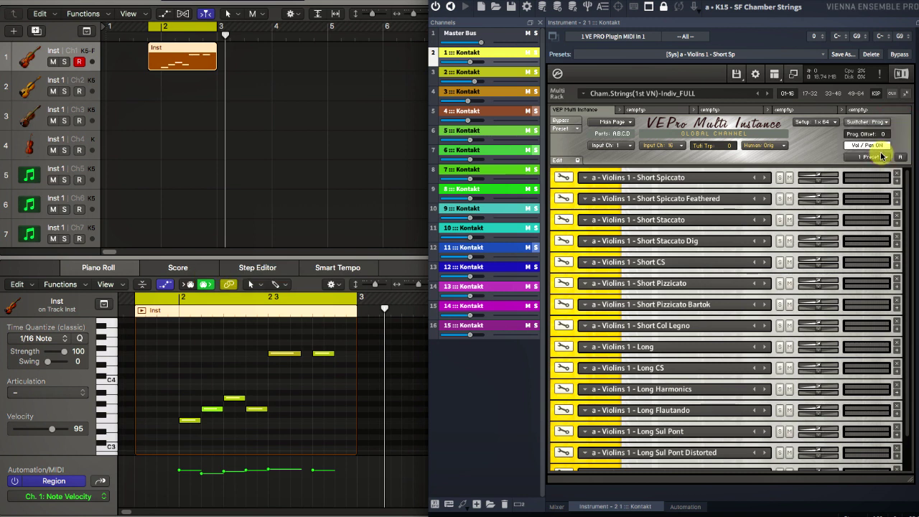
Step: Draw Ch. 1 Program Change values 1, 52 and 6 along the Inst region, from its first note to its last
left_click(173, 369)
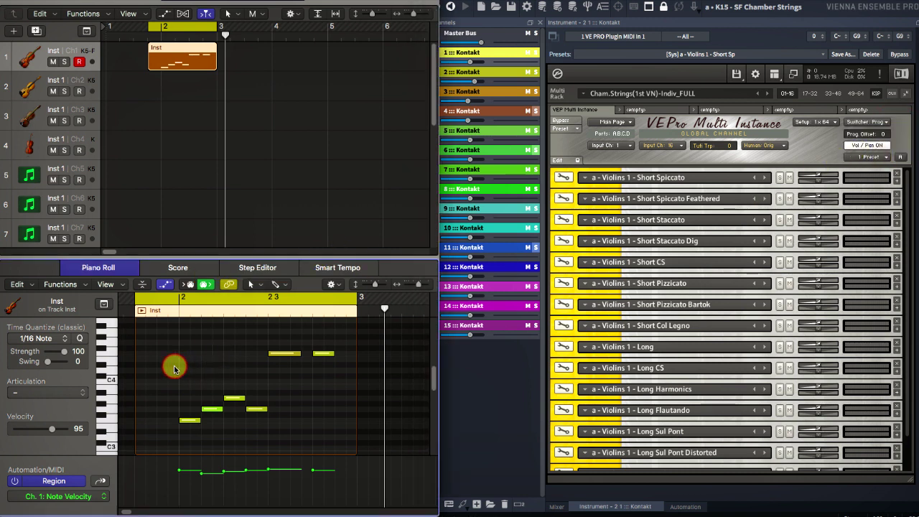
left_click(84, 498)
left_click(105, 470)
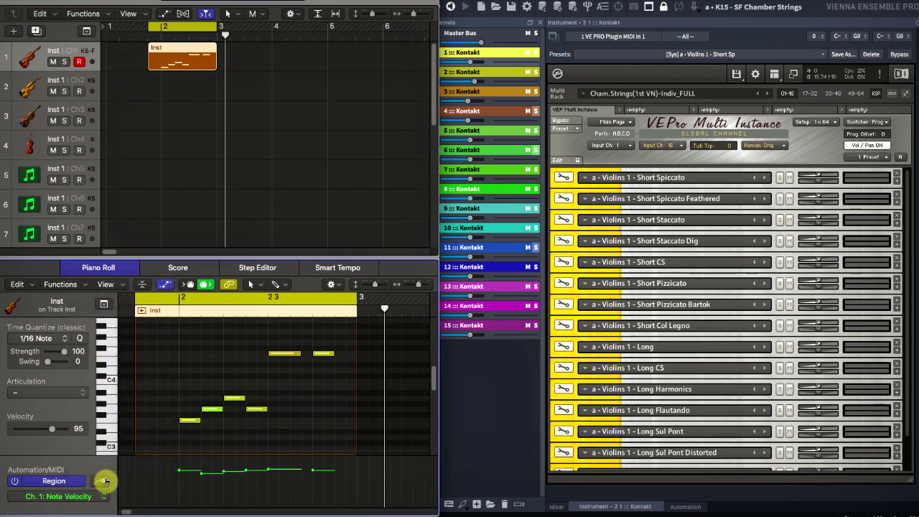
left_click(171, 505)
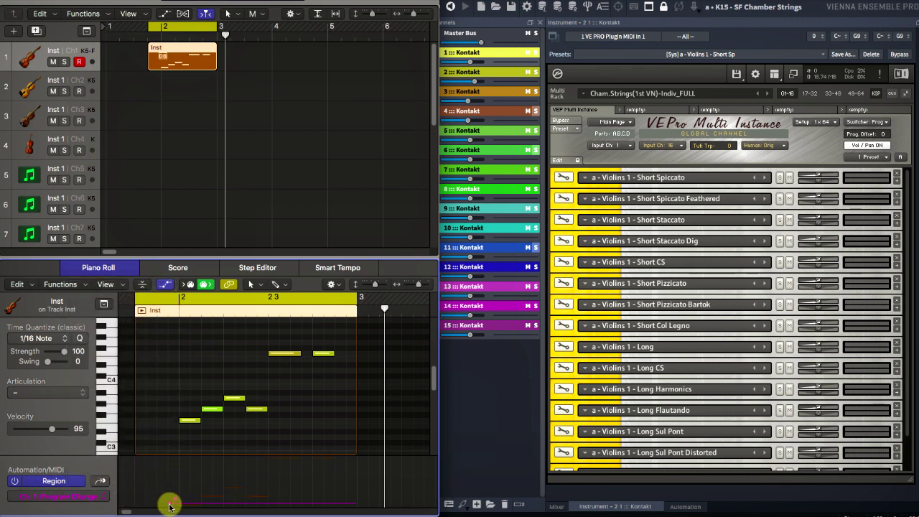
left_click_drag(171, 504, 265, 487)
left_click(265, 510)
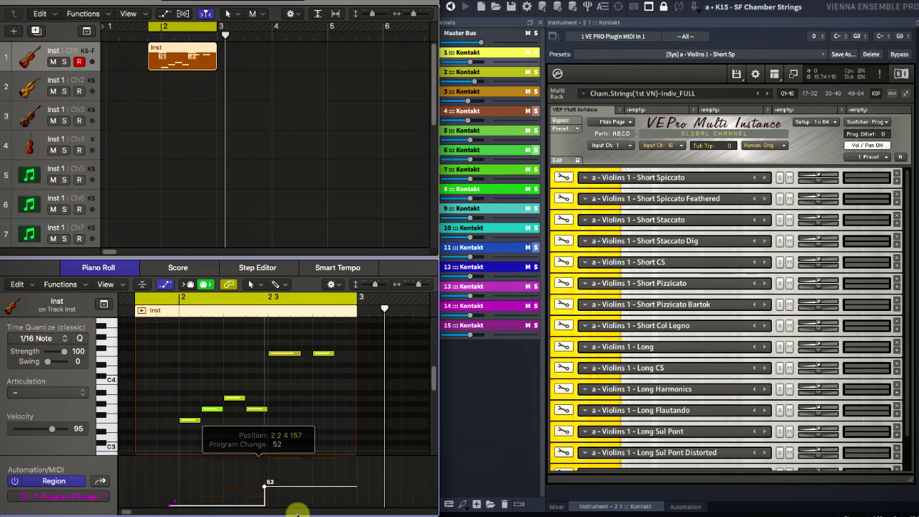
left_click(309, 495)
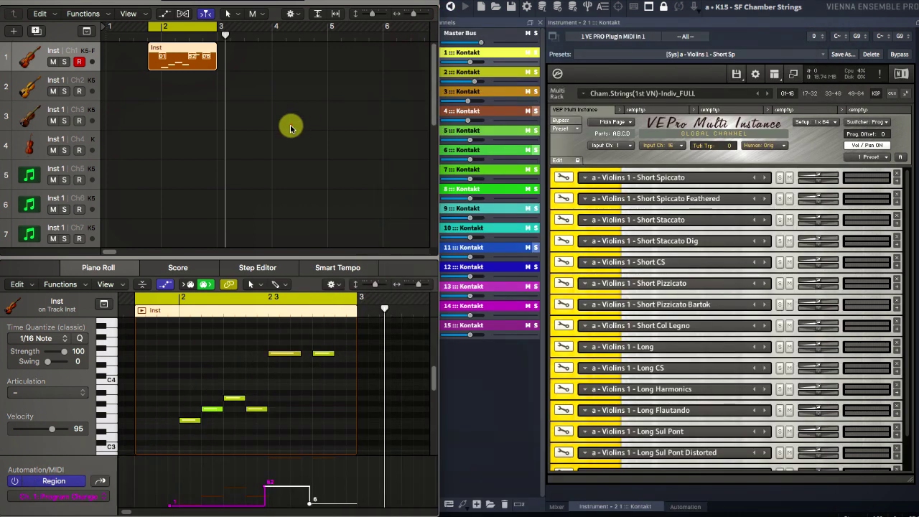
Step: Play back the Inst region to hear the program change switching
left_click(291, 128)
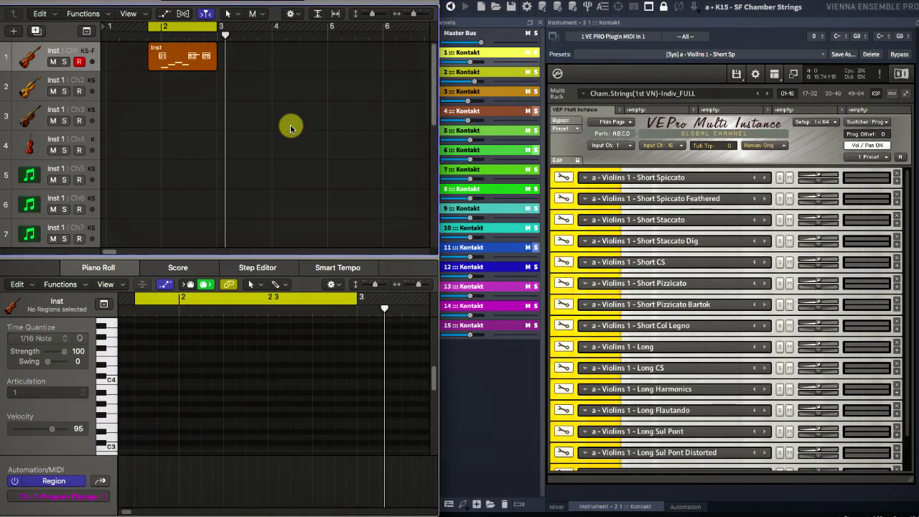
left_click(164, 49)
key("space")
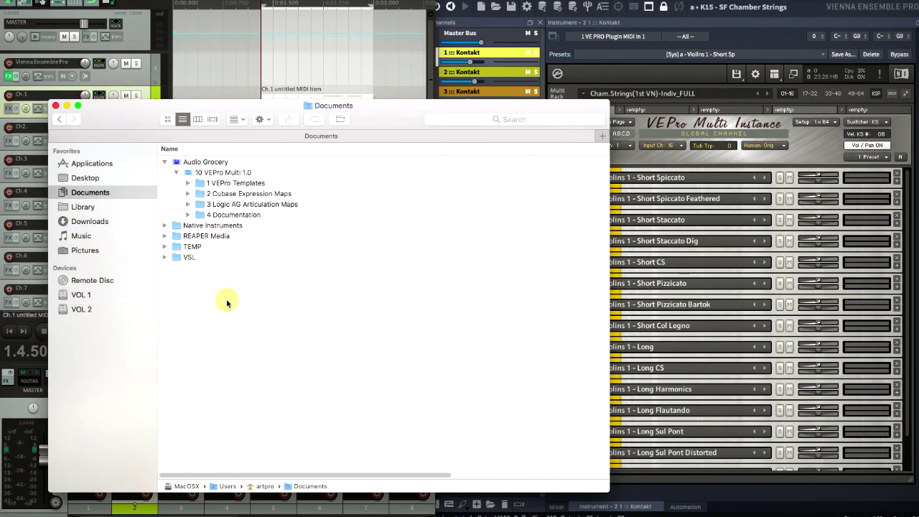
Step: In the Kontakt 6 VEPro templates, expand the 3 Controller folder and select "a • K15 - CC.vep64"
left_click(222, 183)
left_click(189, 185)
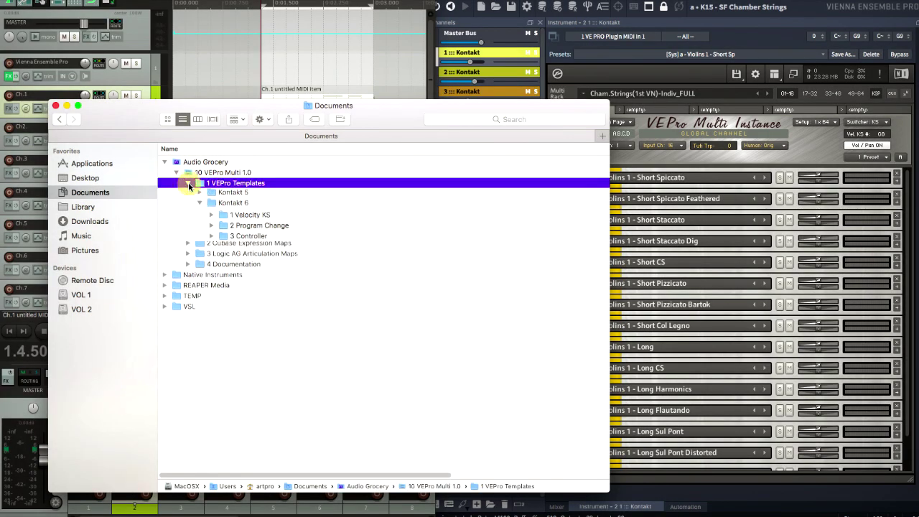
left_click(212, 238)
left_click(211, 236)
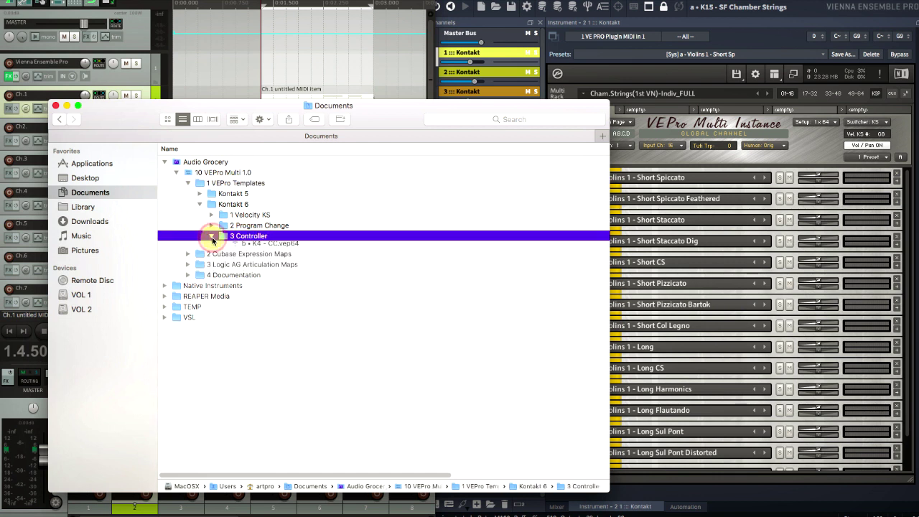
left_click(261, 248)
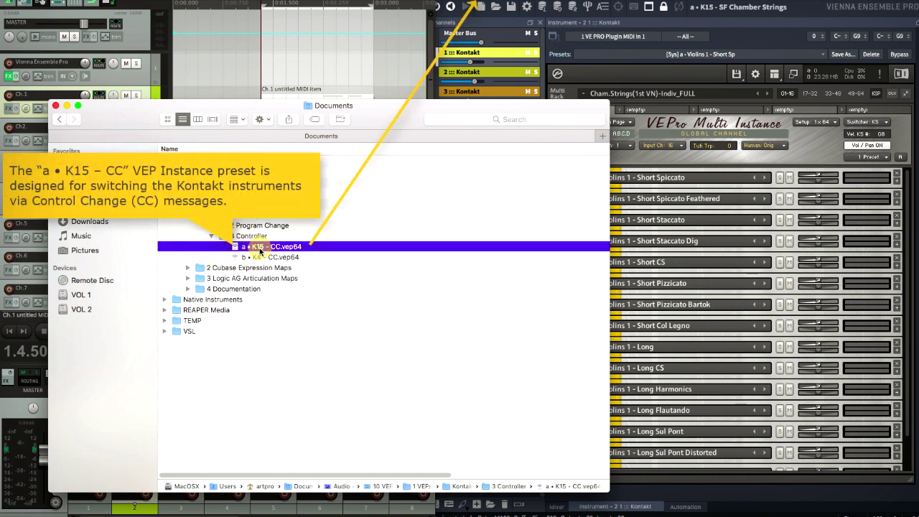
Step: Put the Documents window away and set the VEPro Multi Instance Switcher to CC
left_click(66, 107)
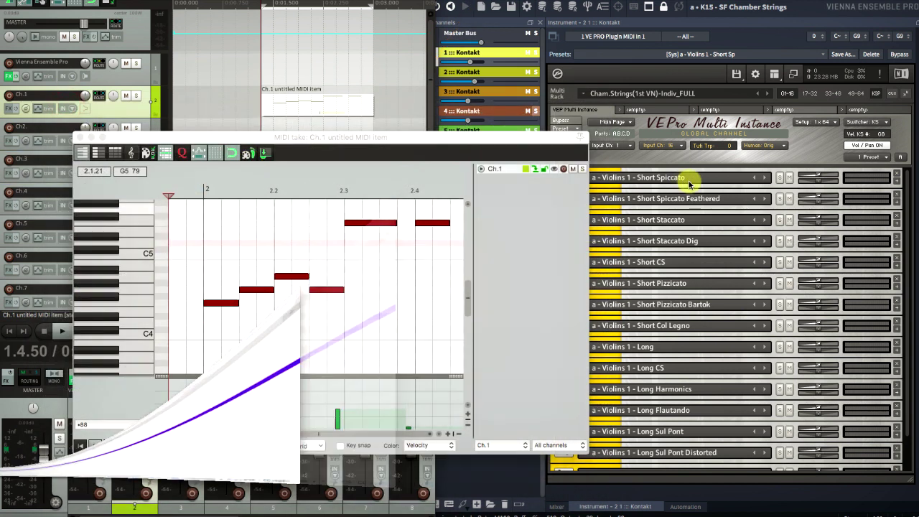
left_click(867, 122)
left_click(871, 142)
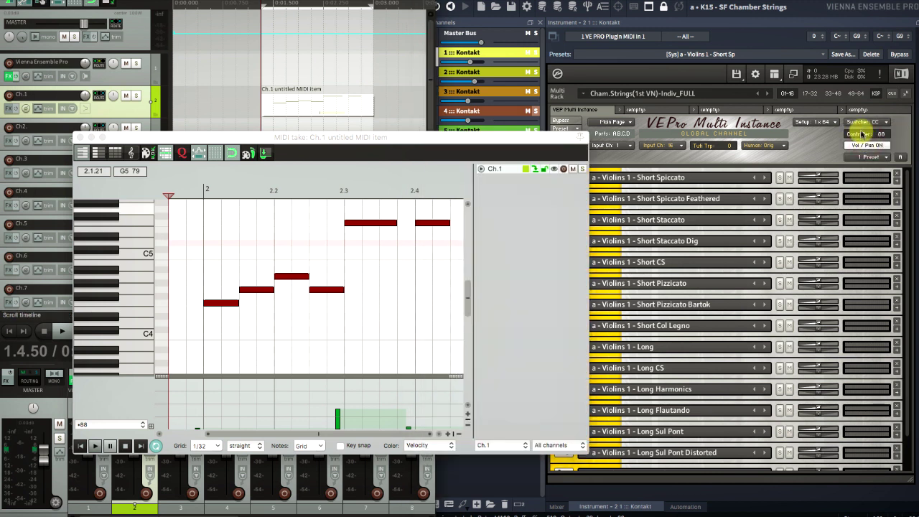
Step: Check the controller lane assignment of the Ch.1 MIDI item against the Switcher controller, CC 88
left_click(237, 136)
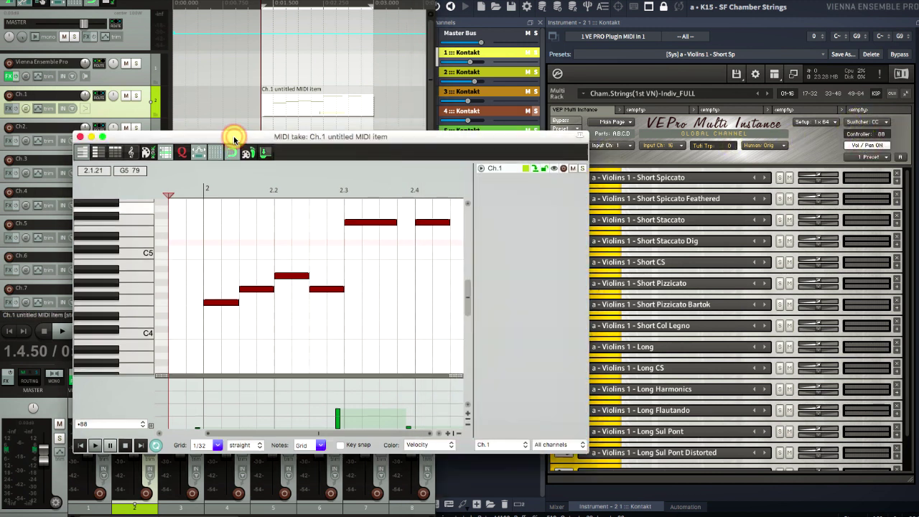
left_click(118, 423)
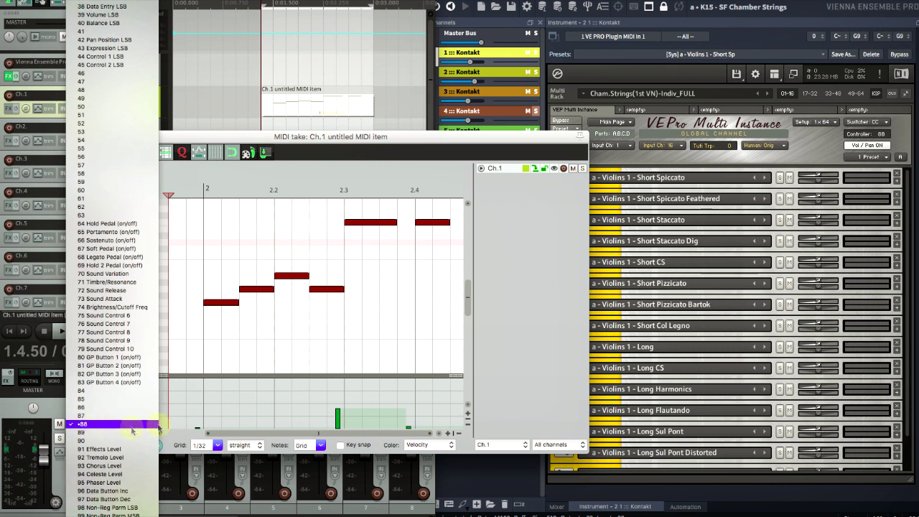
left_click(198, 336)
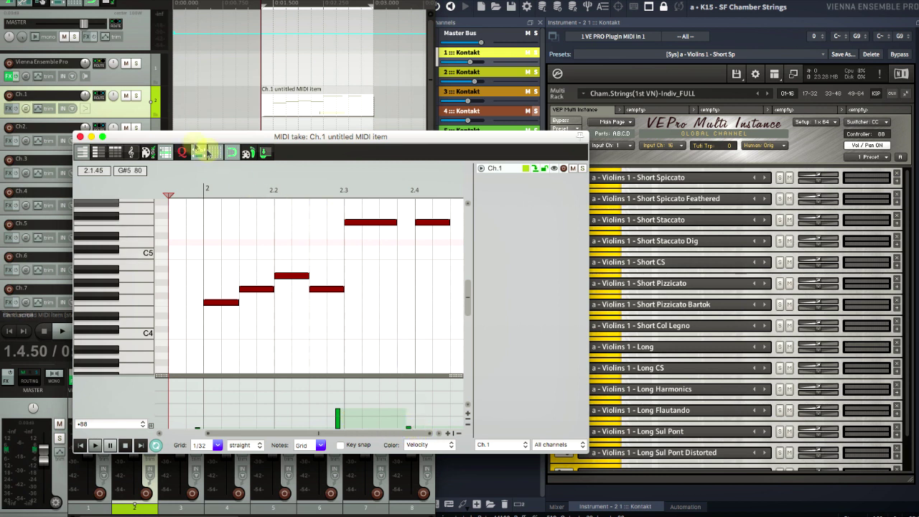
Step: Show the Ch.1 MIDI item as an event list and inspect the values of its three CC 88 events
left_click(115, 153)
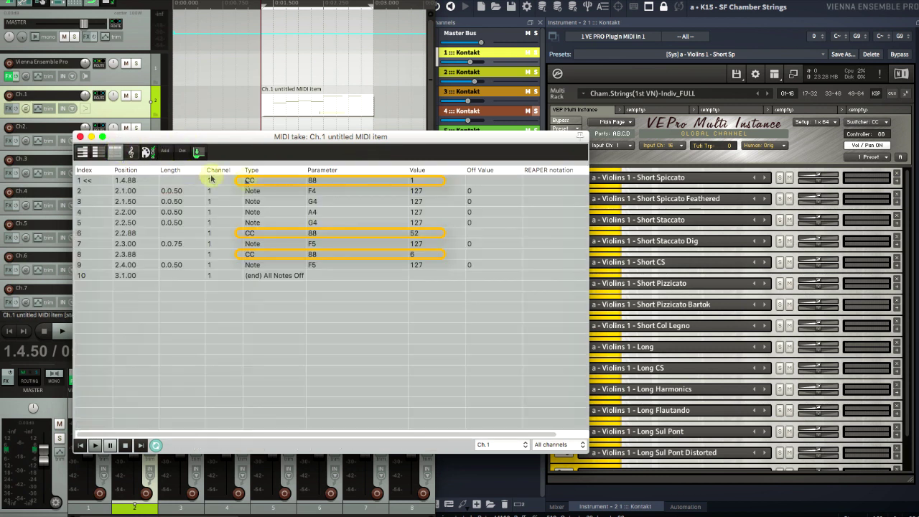
left_click(428, 182)
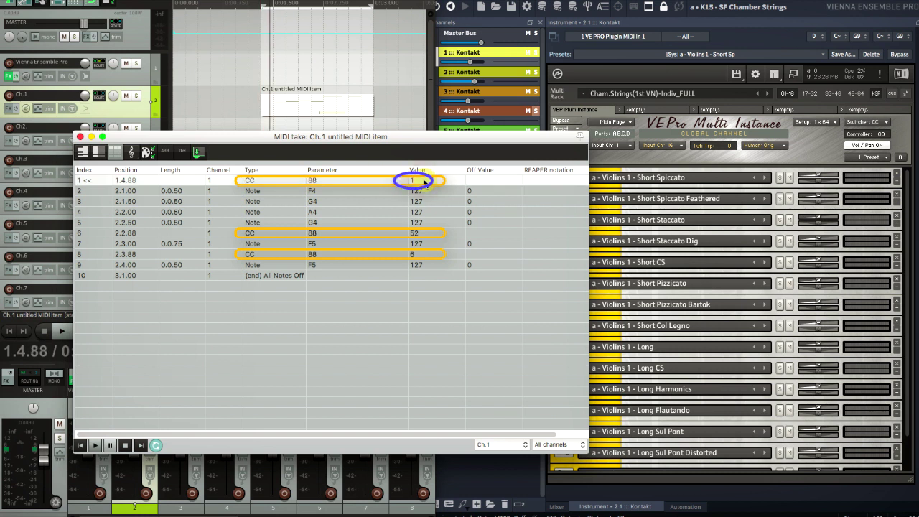
left_click(418, 233)
left_click(413, 254)
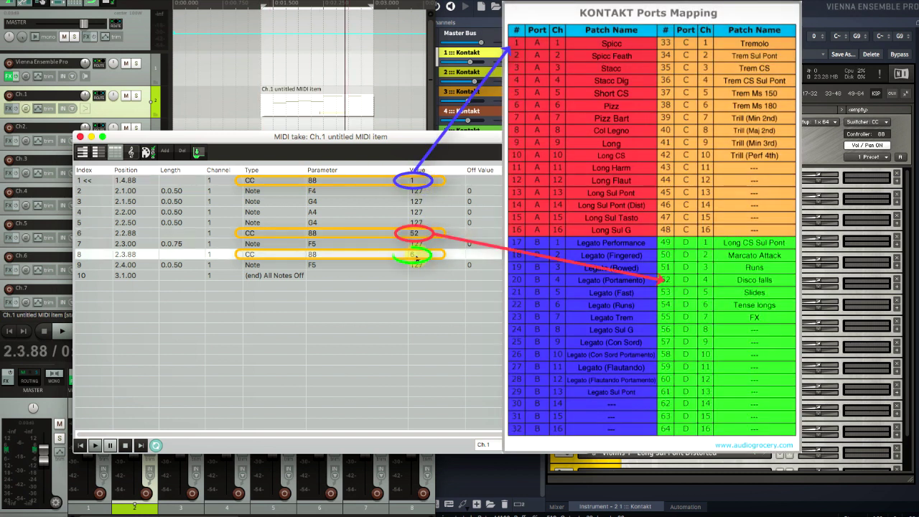
Step: Return the Ch.1 MIDI item to the piano roll and play it back from its start to hear the CC switching
left_click(81, 153)
left_click(259, 70)
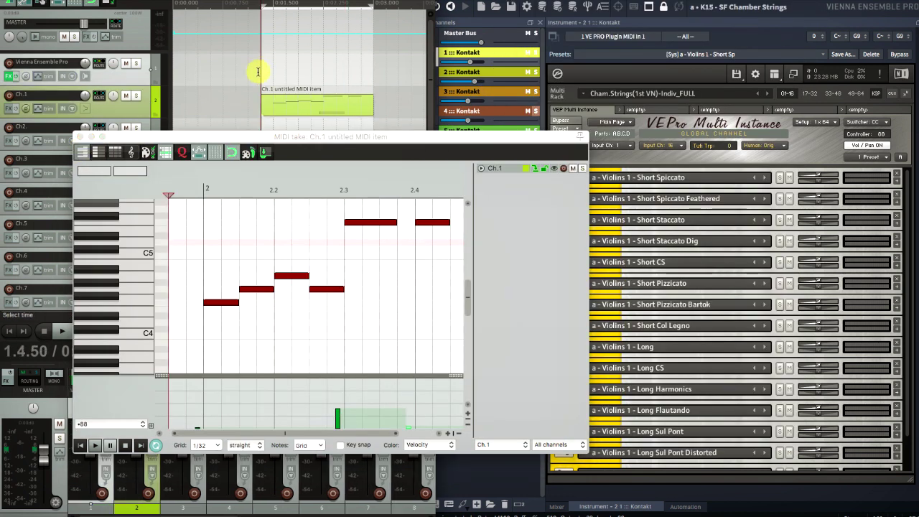
key("space")
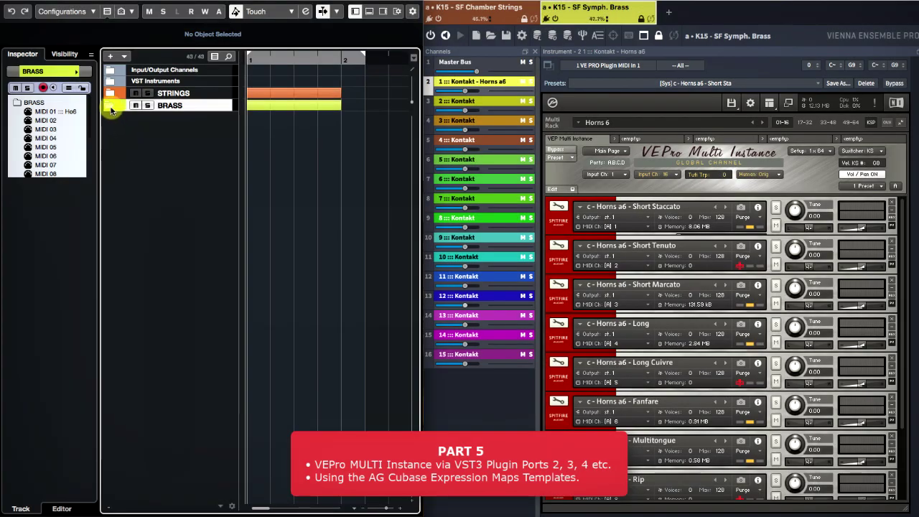
Step: In Cubase, expand the BRASS folder and assign all 16 of its MIDI tracks to the output "02. Vienna Ensemble Pro - MIDI In 2"
left_click(111, 108)
left_click(215, 121)
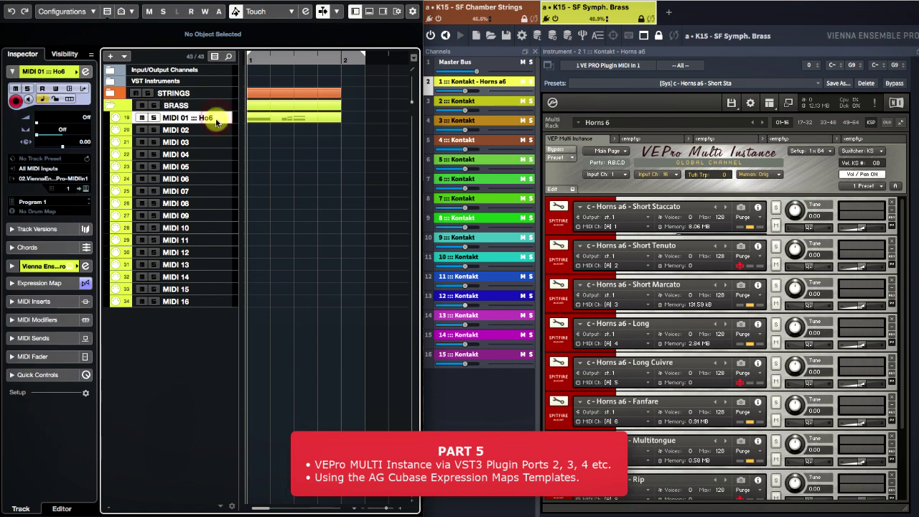
left_click(199, 301, "shift")
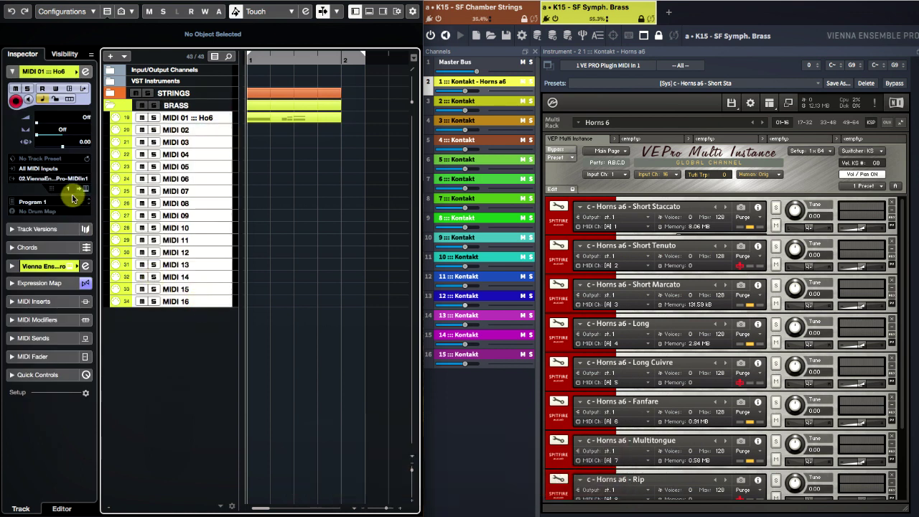
left_click(61, 180)
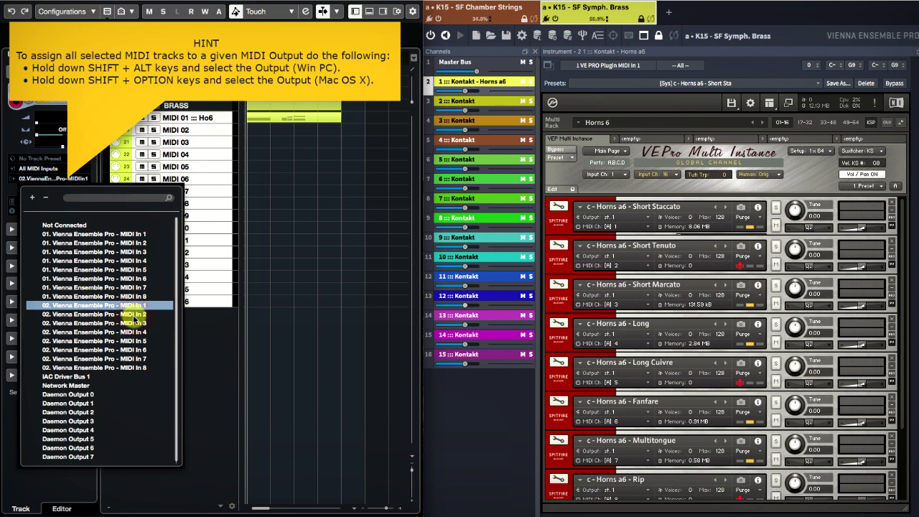
left_click(200, 228)
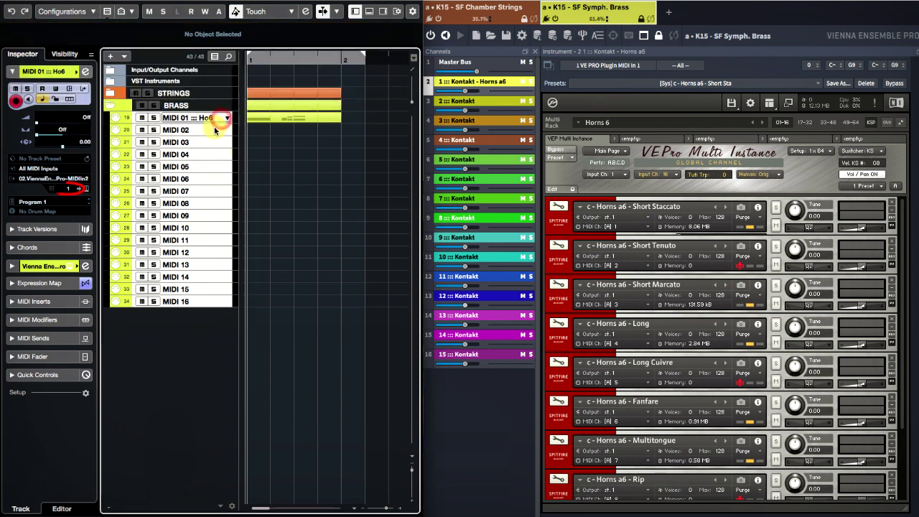
Step: Step through the BRASS tracks from MIDI 01 down to check their MIDI channels, ending back on MIDI 01 ::: Ho6
left_click(216, 133)
key("Down")
key("Down")
key("Down")
key("Down")
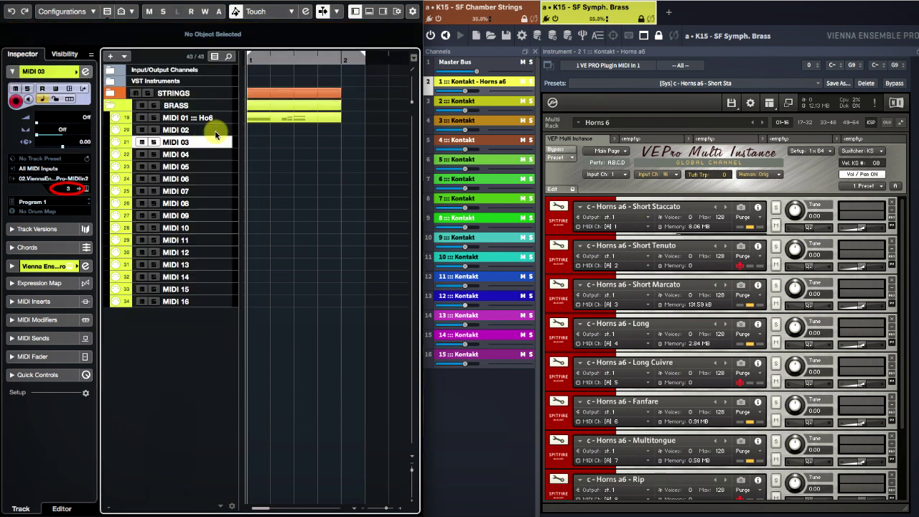
key("Down")
key("Down")
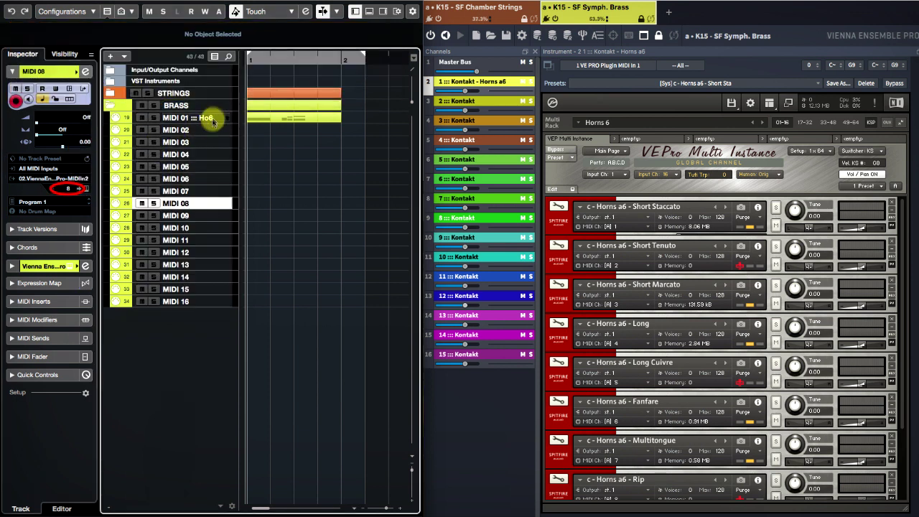
left_click(208, 118)
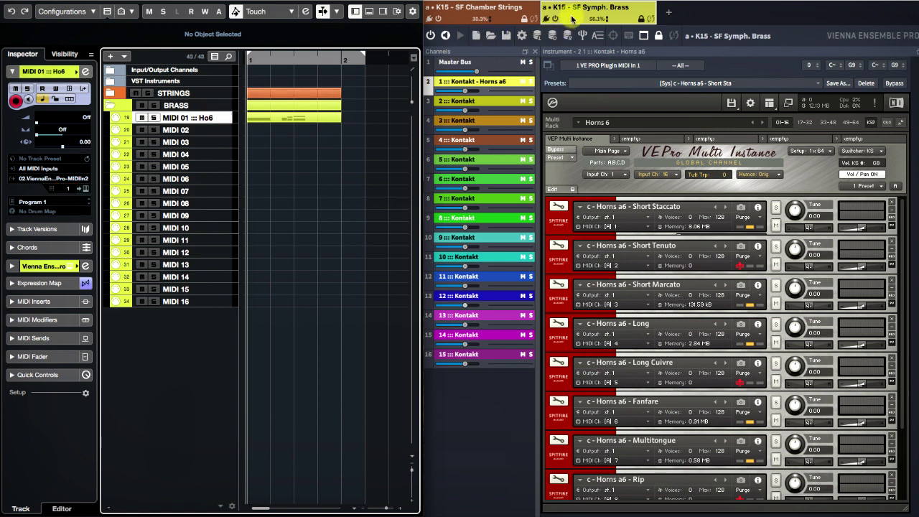
Step: Set the Kontakt - Horns a6 input to "2 VE PRO Plugin MIDI In 2", and solo and play the MIDI 01 ::: Ho6 track
left_click(600, 66)
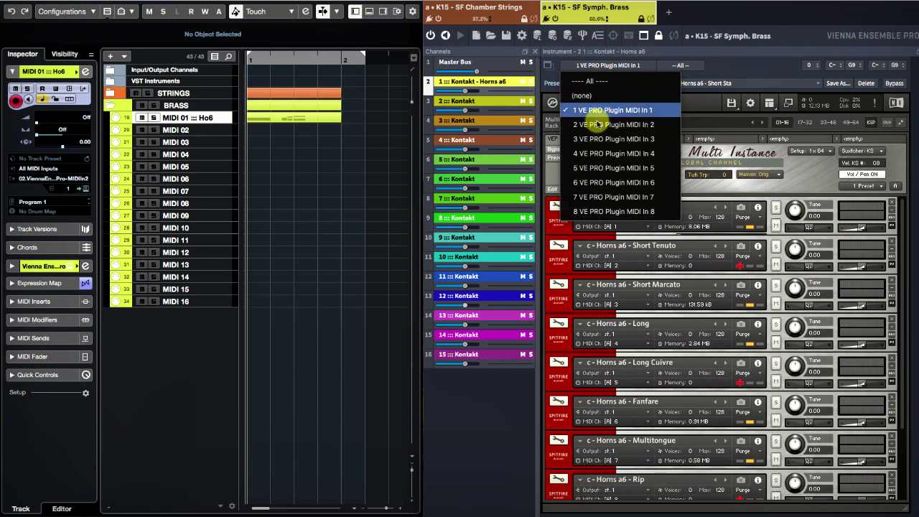
left_click(598, 125)
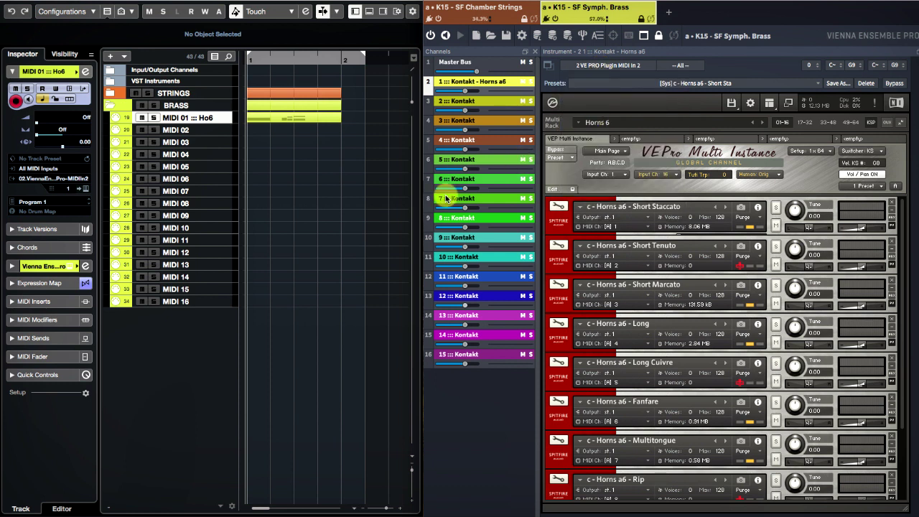
left_click(153, 119)
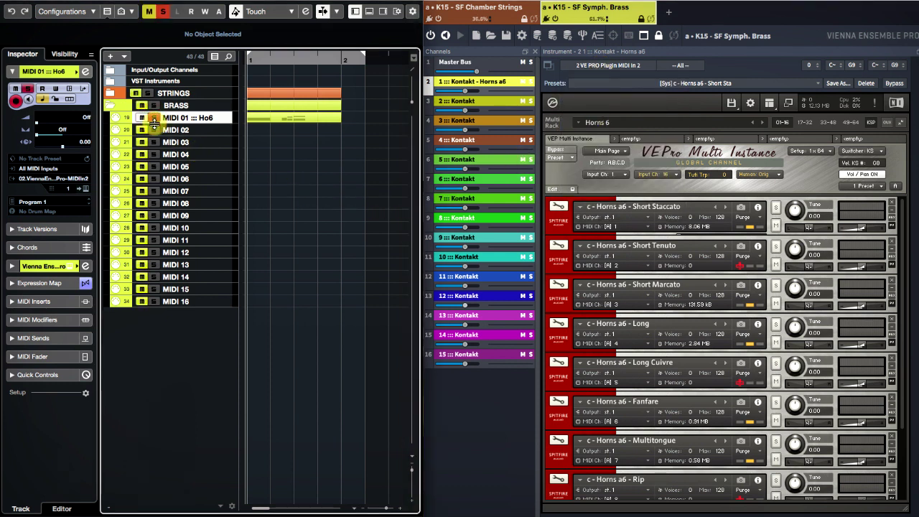
key("space")
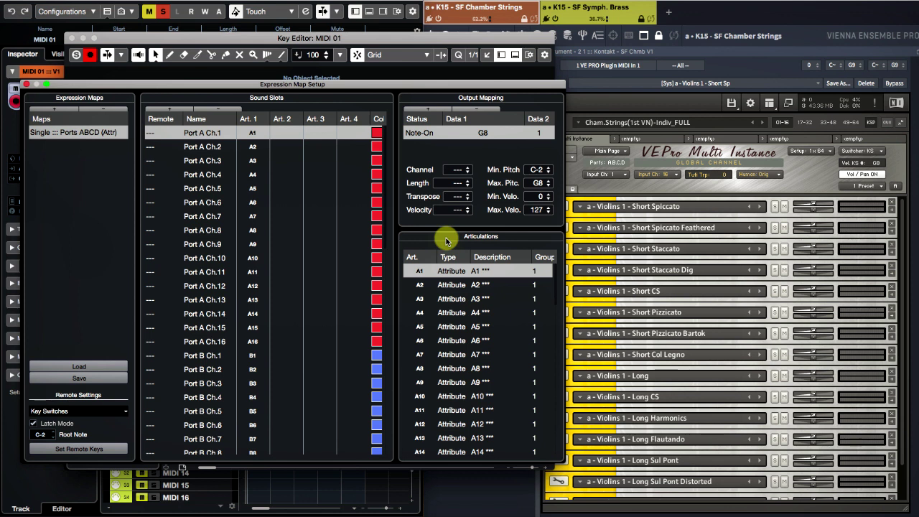
Step: Inspect the output mapping of the Port A sound slots Ch.1 to Ch.5 in the "Single ::: Ports ABCD (Attr)" expression map
left_click(188, 149)
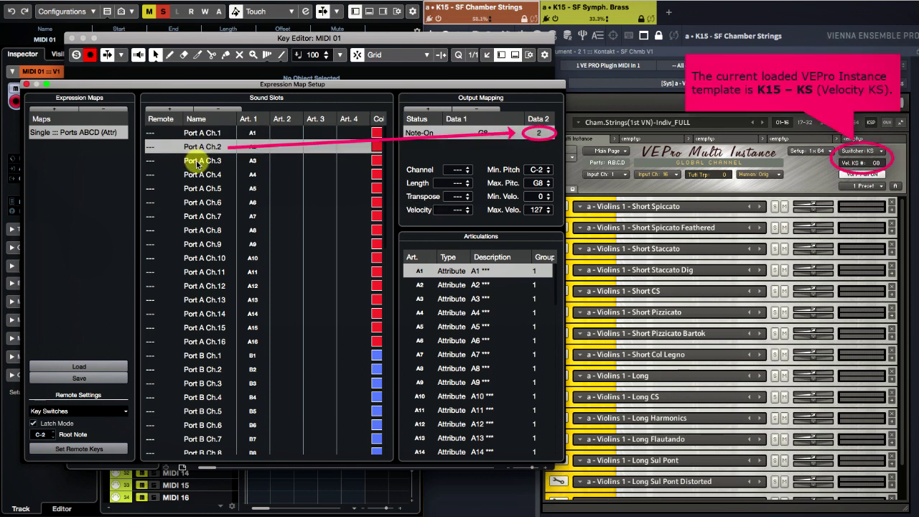
left_click(198, 162)
left_click(201, 177)
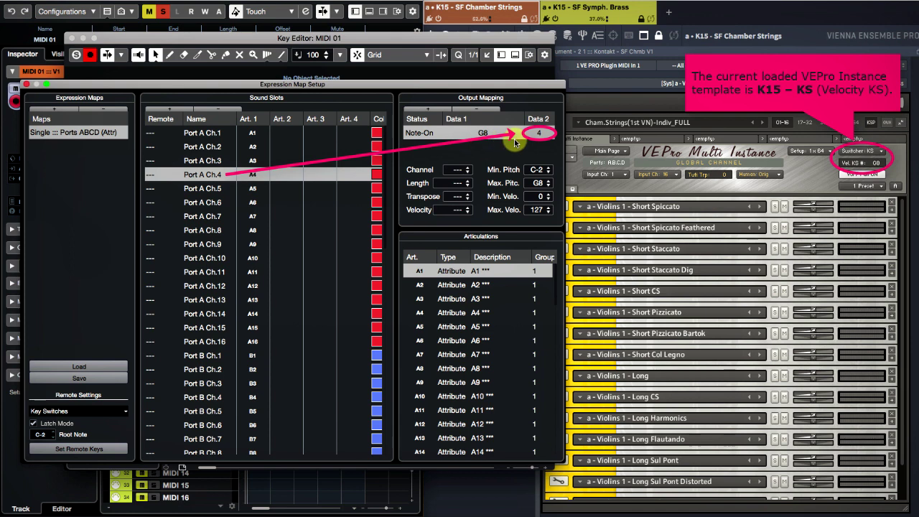
left_click(222, 189)
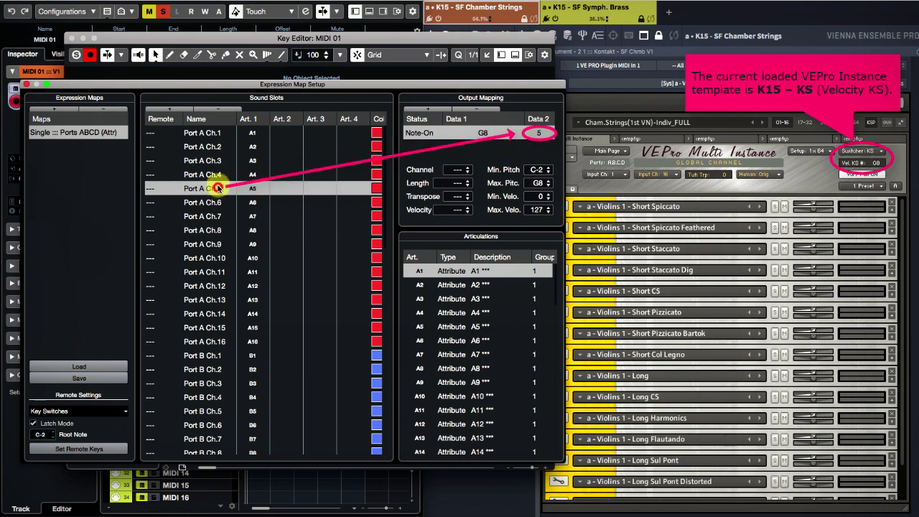
left_click(212, 133)
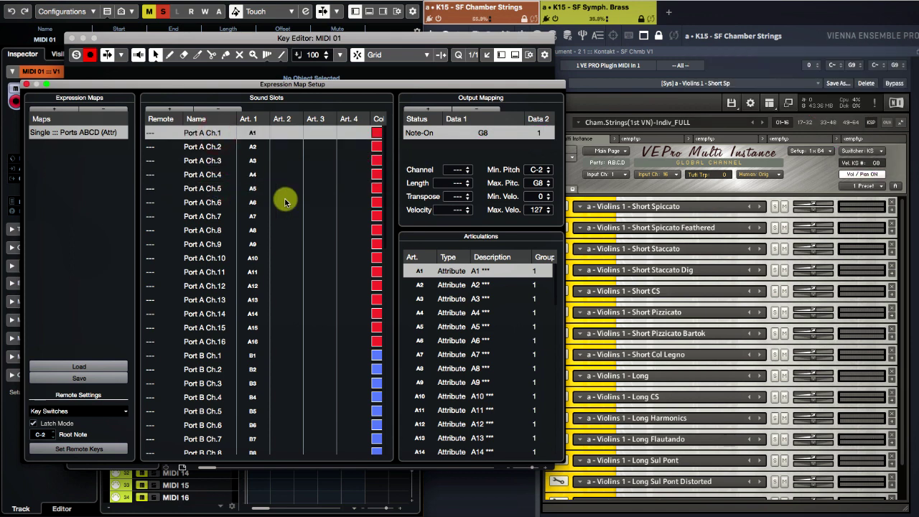
Step: Try renaming the articulation description A1 to "A1 Spicc" and start A2 as "A2 Spicc F"
double_click(484, 270)
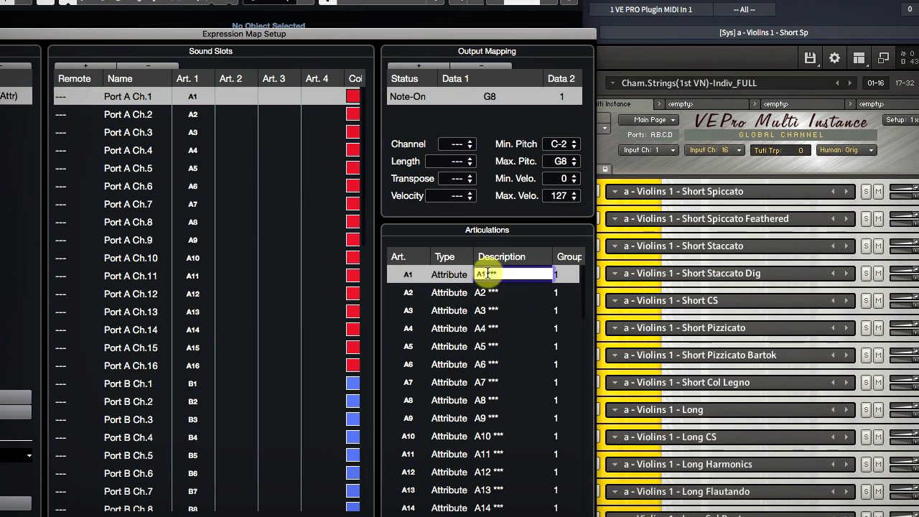
type("Spicc")
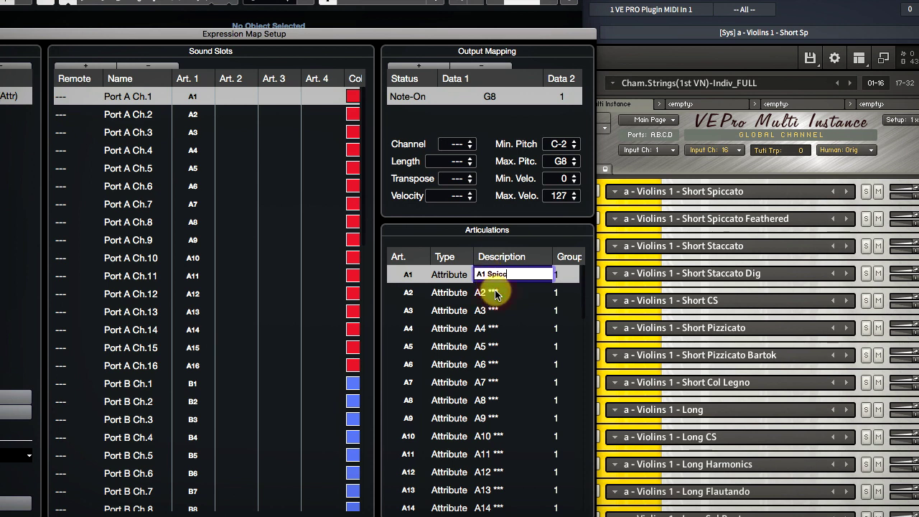
double_click(502, 292)
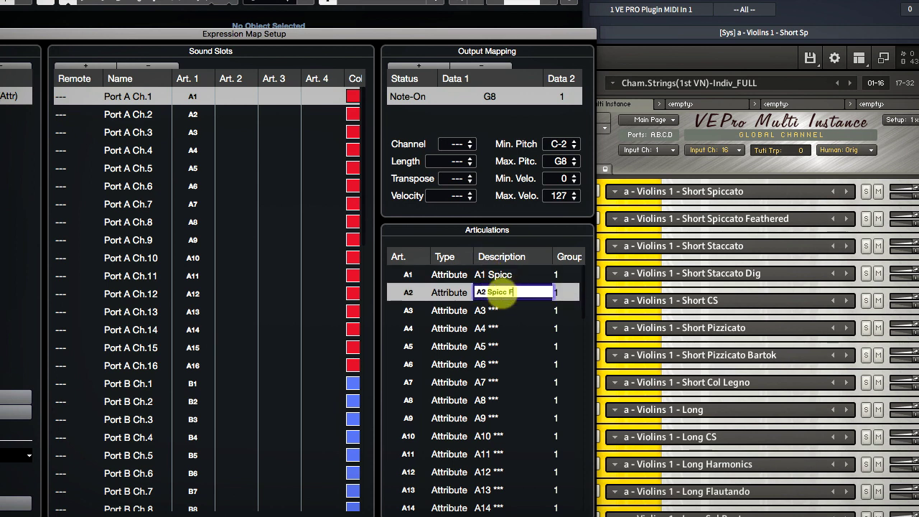
Step: Revert the A1 and A2 articulation descriptions to their asterisk placeholders
key("BackSpace")
key("BackSpace")
key("BackSpace")
key("BackSpace")
key("BackSpace")
left_click(498, 275)
left_click(498, 274)
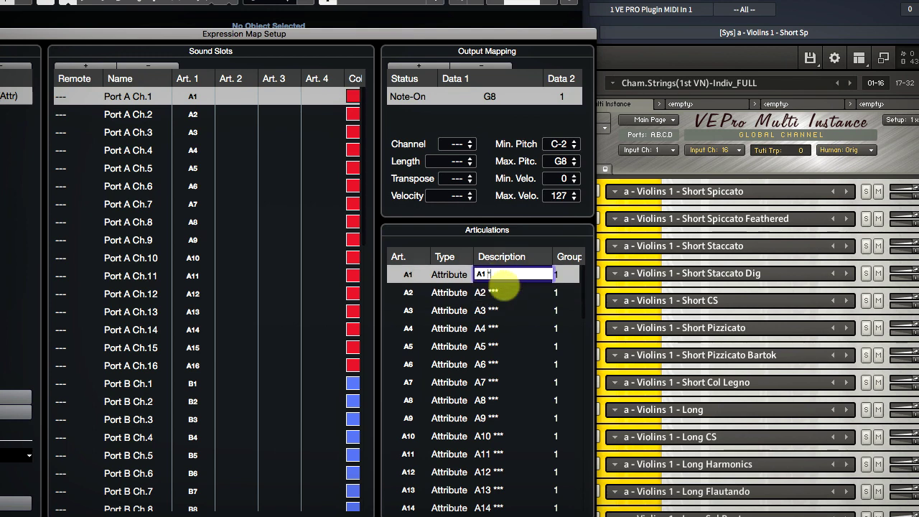
Step: Close the Expression Map Setup and look through the articulation choices for the long C5 note in the Key Editor
left_click(27, 85)
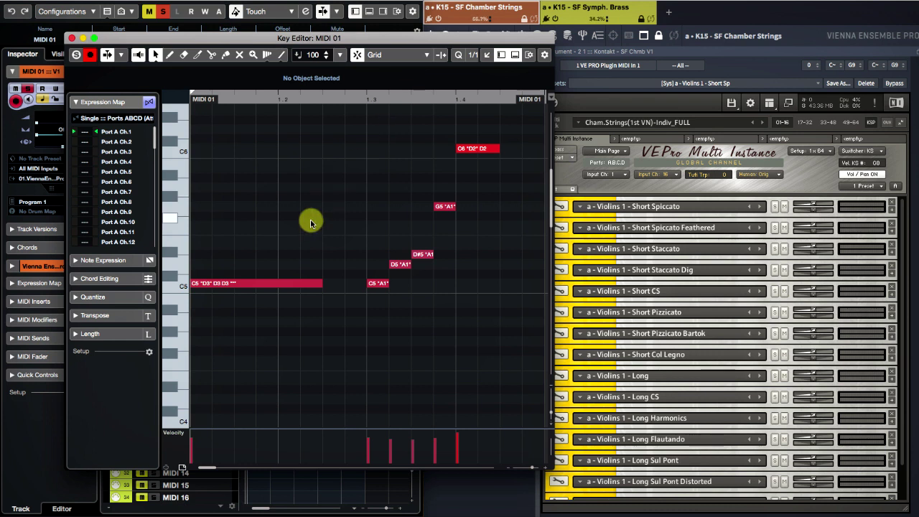
left_click(279, 286)
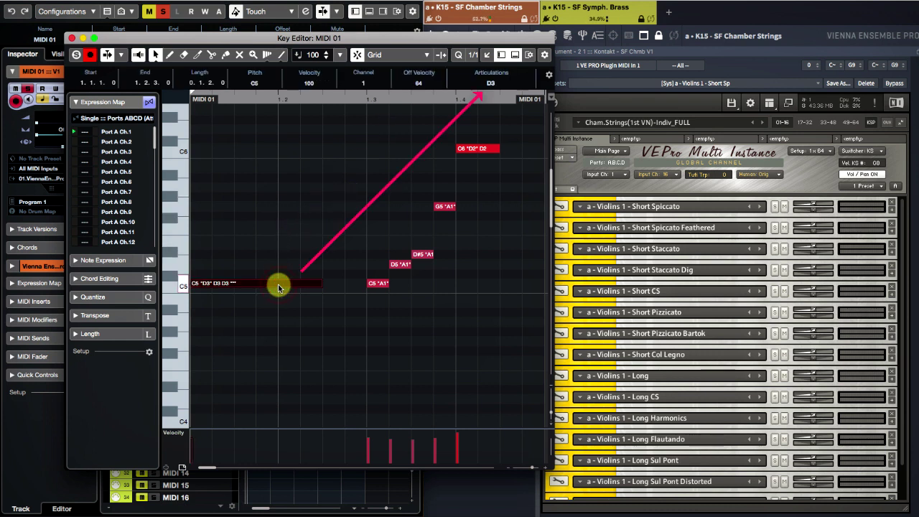
left_click(492, 84)
scroll(489, 510, "down", 5)
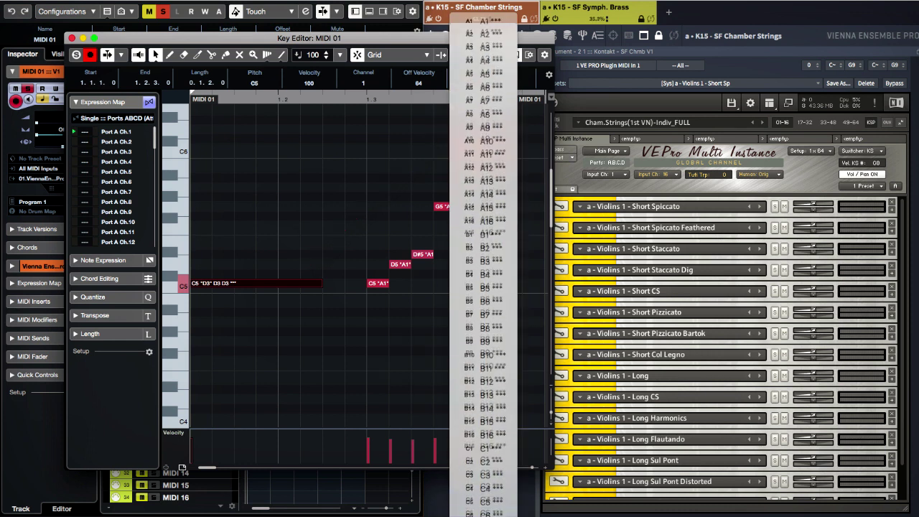
left_click(493, 510)
Step: View the Port D patches (49-64) in the Violins 1 Kontakt rack, and go back to the Port A patches (01-16)
left_click(854, 126)
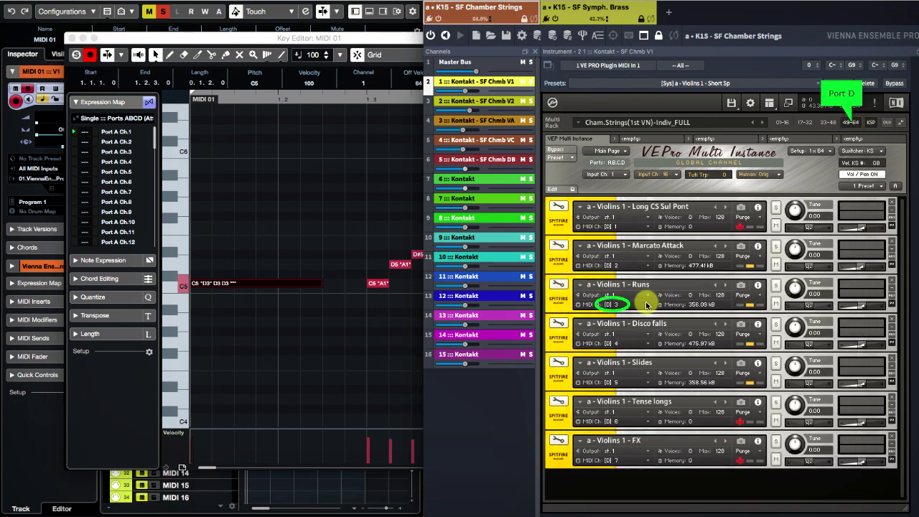
left_click(783, 122)
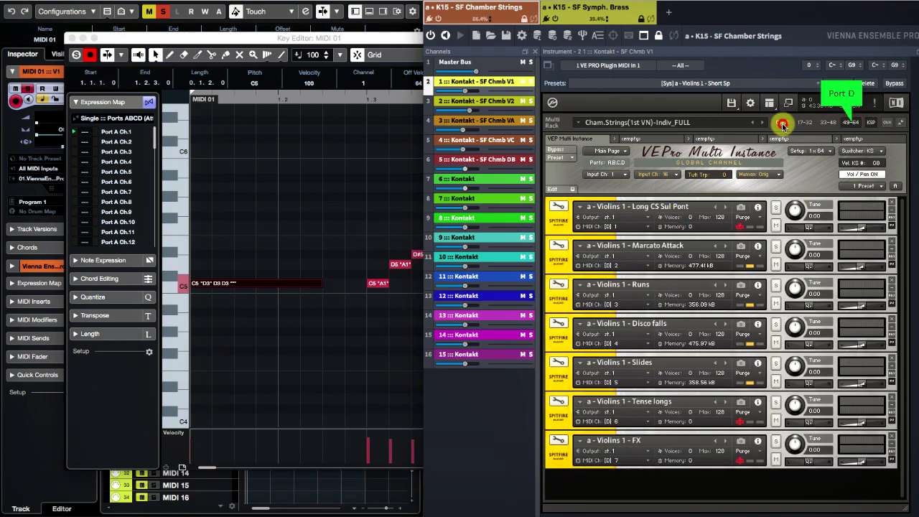
left_click(901, 124)
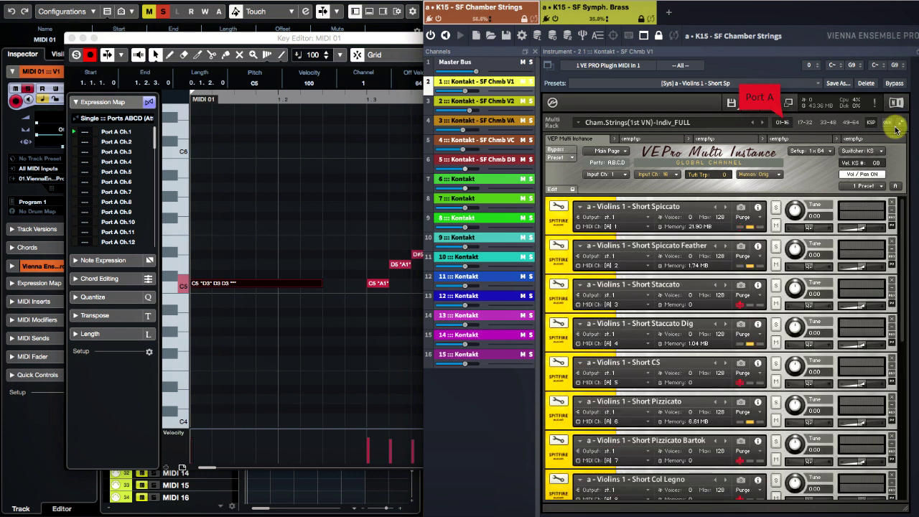
Step: Bring the Key Editor back to the front and select the short C5, D5 and D#5 notes to check their articulation
left_click(364, 39)
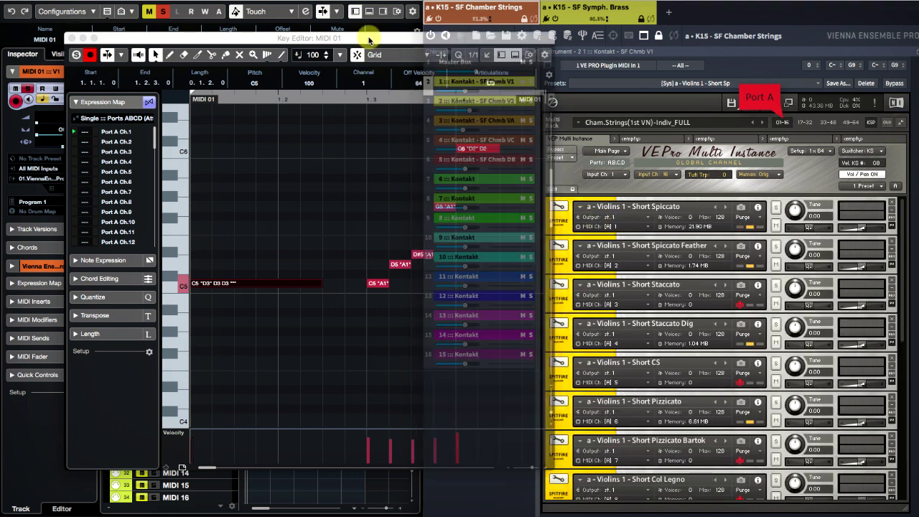
left_click_drag(370, 246, 447, 320)
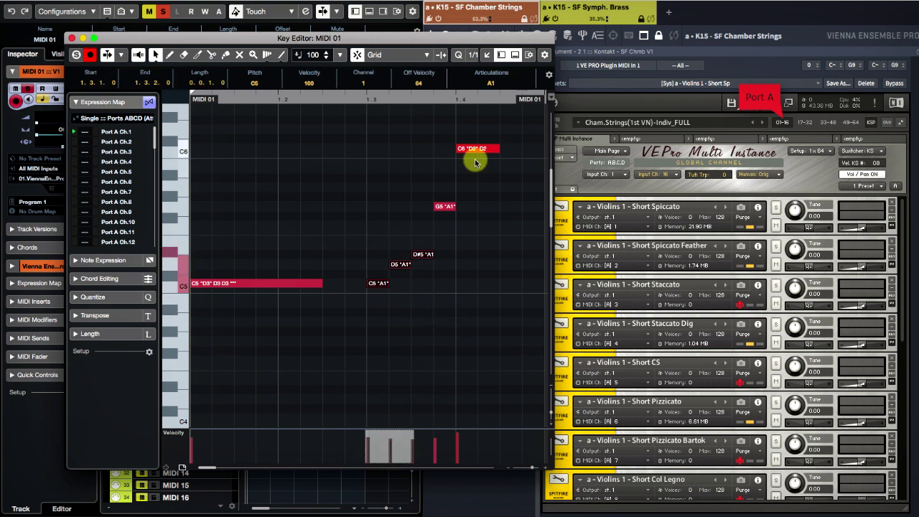
Step: Clear the A1 articulation from the selected short C5, D5 and D#5 notes, and play the part with the C6 note selected
left_click(493, 87)
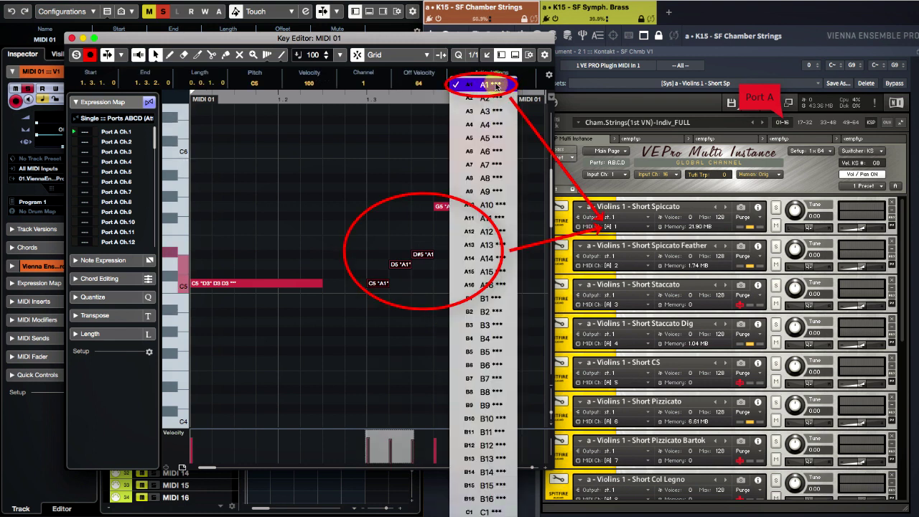
left_click(490, 93)
left_click(467, 151)
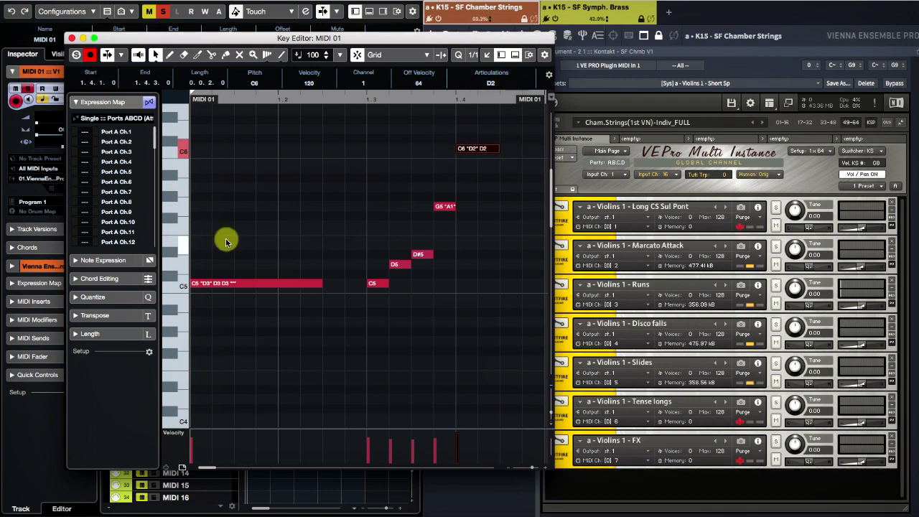
key("space")
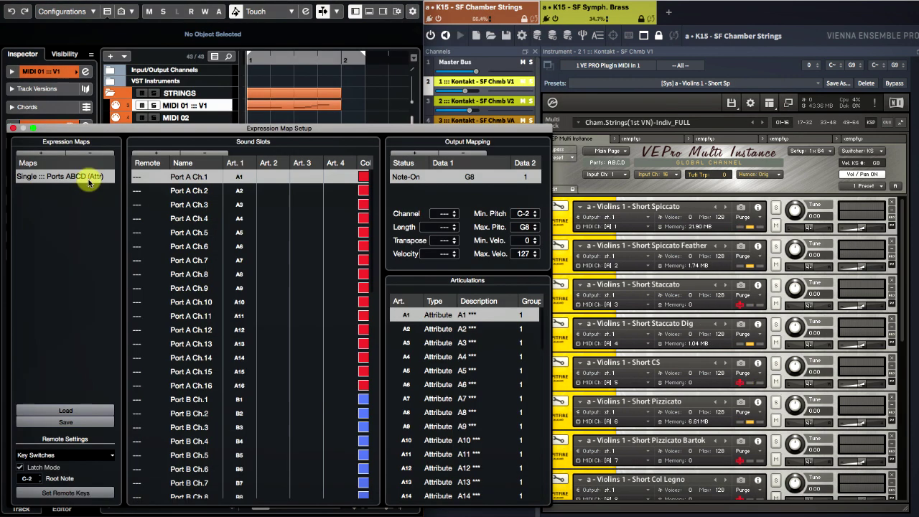
Step: Rename the Single ::: Ports ABCD (Attr) expression map as STRINGS
double_click(89, 177)
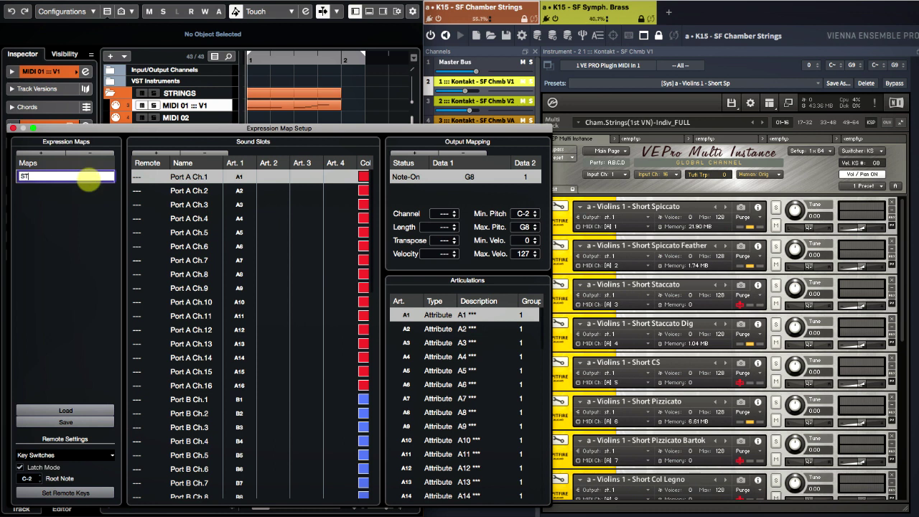
type("STRINGS")
key("Return")
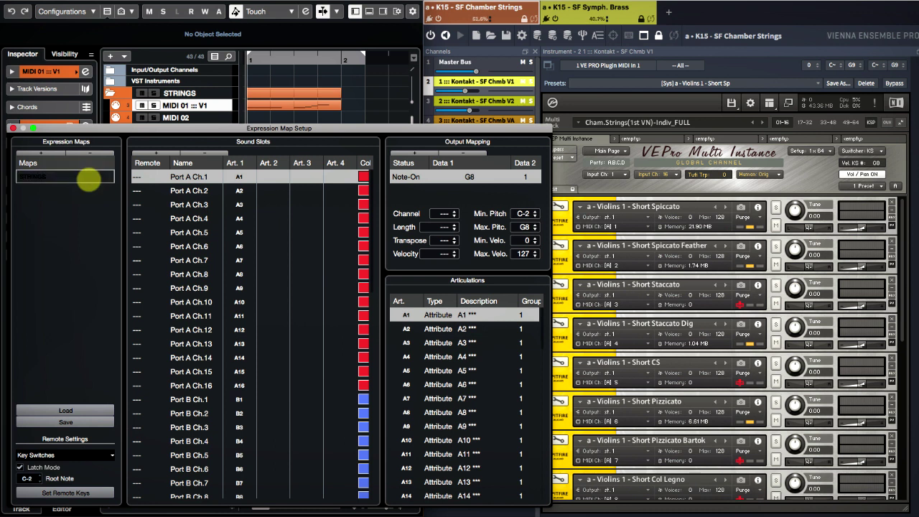
Step: Load the expression map "a • K15 - Port A (Attr).expressionmap" and rename it as BRASS
left_click(66, 411)
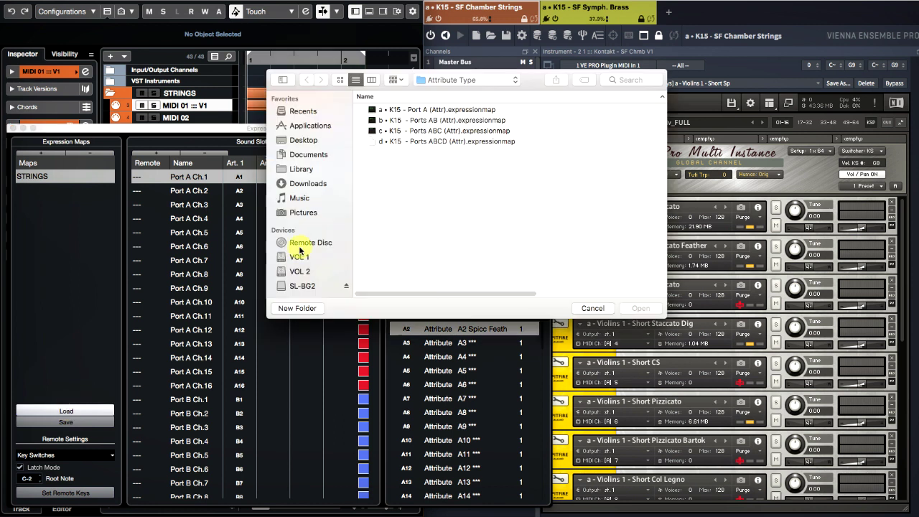
double_click(441, 110)
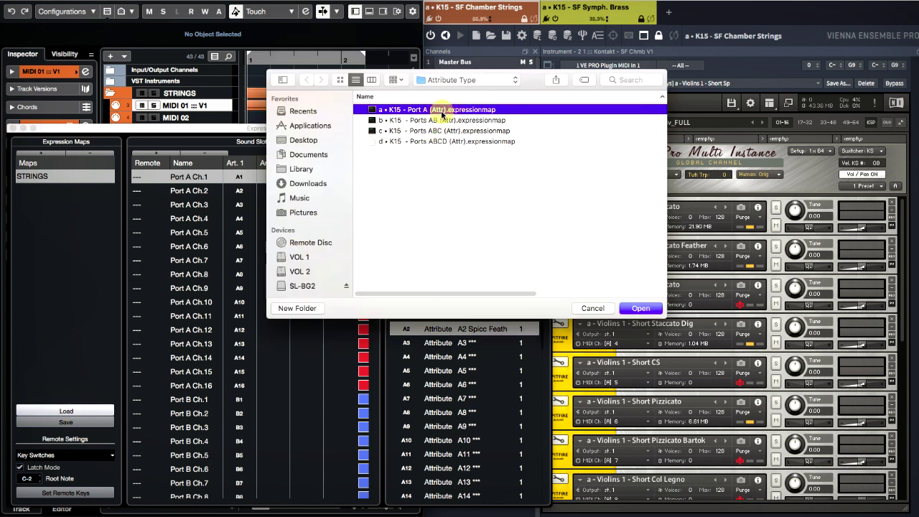
double_click(36, 190)
type("BRASS")
key("Return")
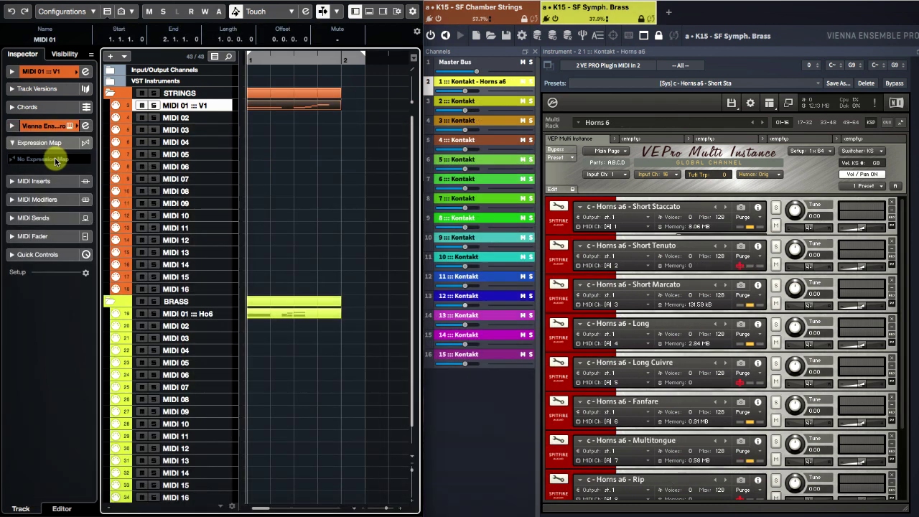
Step: Assign the STRINGS expression map to the MIDI 01 ::: V1 track and the BRASS map to the MIDI 01 ::: Ho6 track
left_click(52, 162)
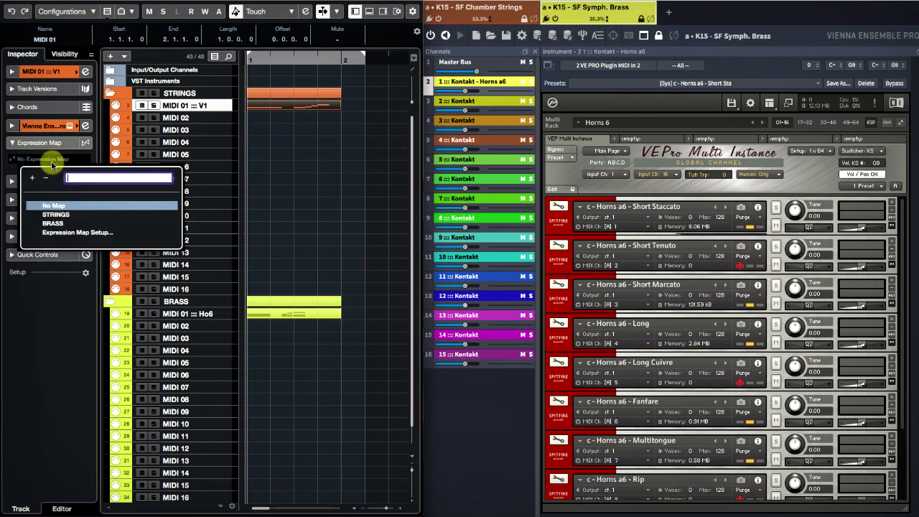
left_click(57, 215)
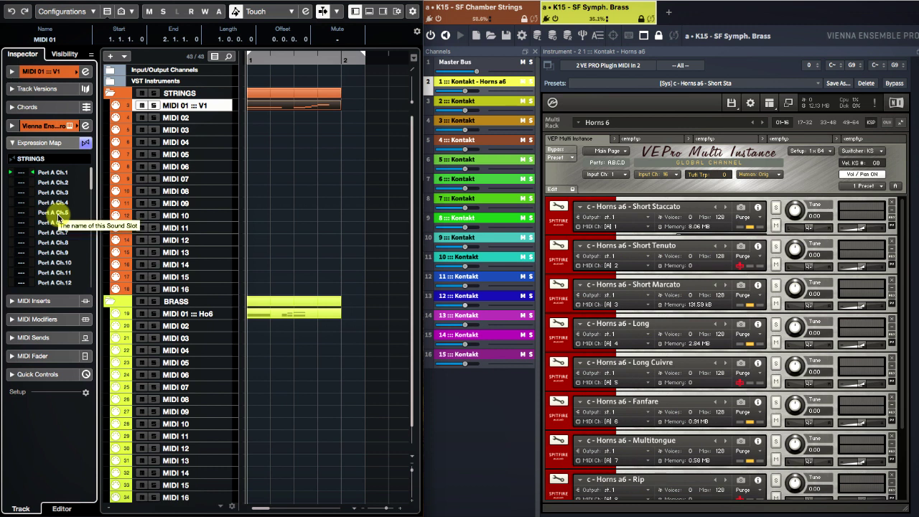
left_click(212, 313)
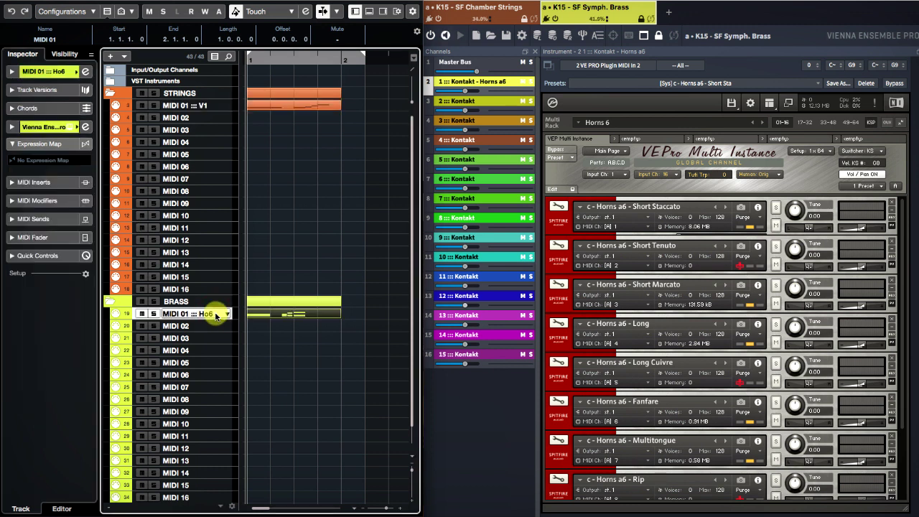
left_click(36, 160)
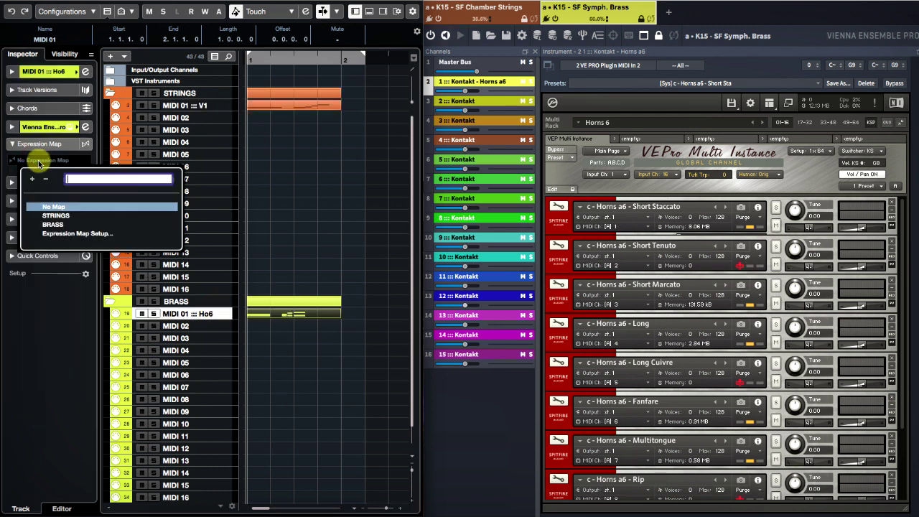
left_click(58, 225)
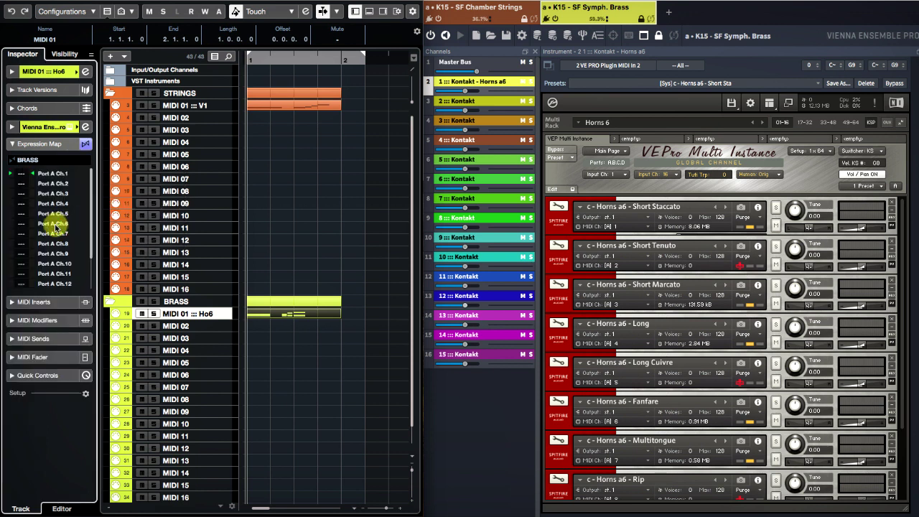
Step: Solo the MIDI 01 ::: Ho6 track, play the project to hear the horns, and clear the solo
left_click(153, 314)
key("space")
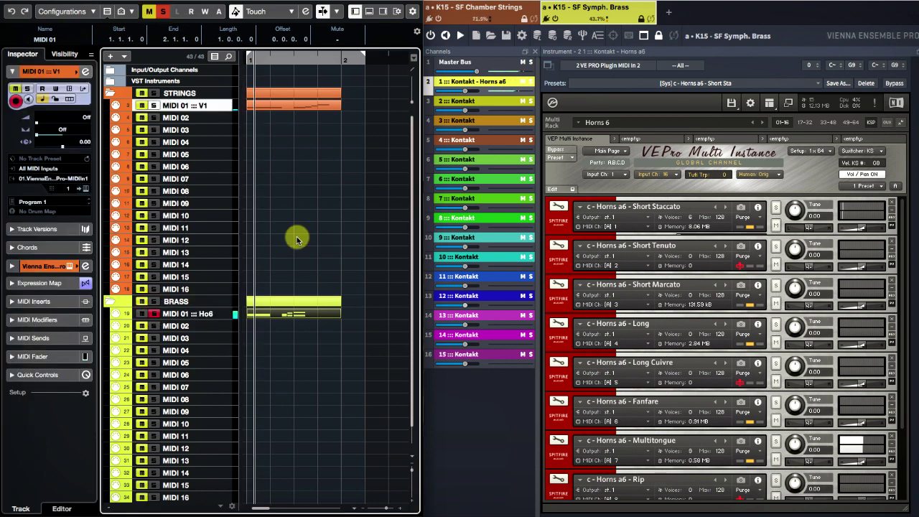
left_click(163, 10)
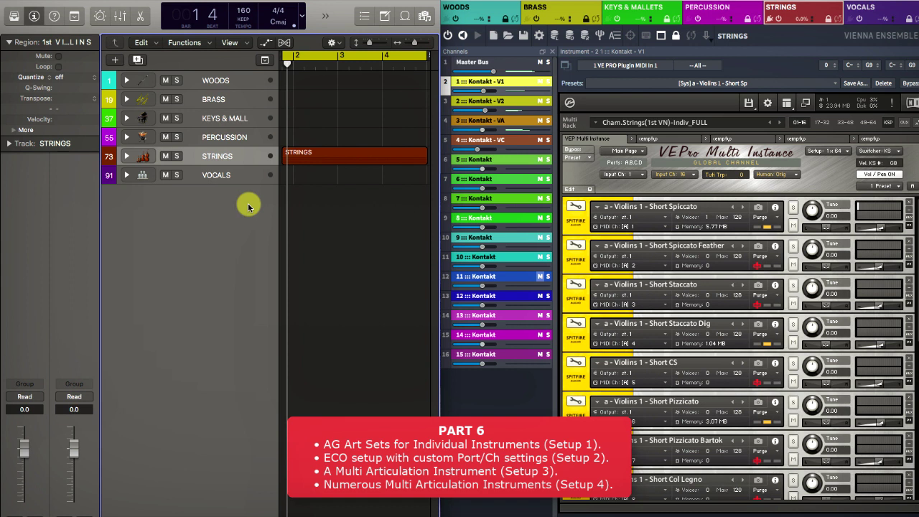
Step: In Logic Pro, expand the STRINGS track stack, select the 1st Violins track, and view its multi-instrument in the Environment
left_click(127, 156)
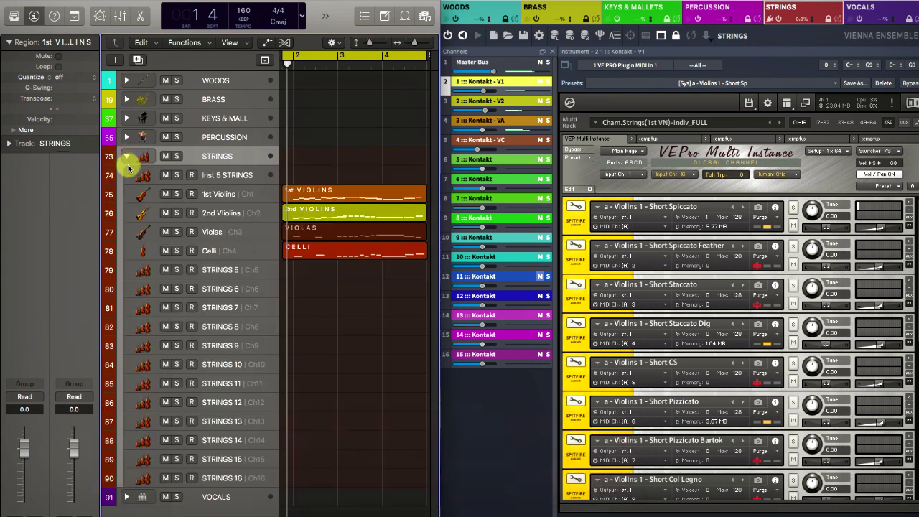
left_click(237, 178)
left_click(252, 196)
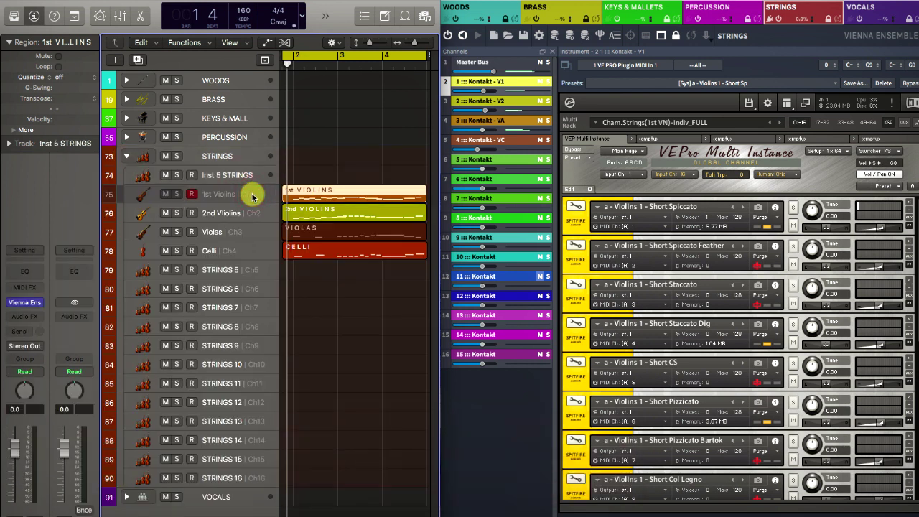
key("super+0")
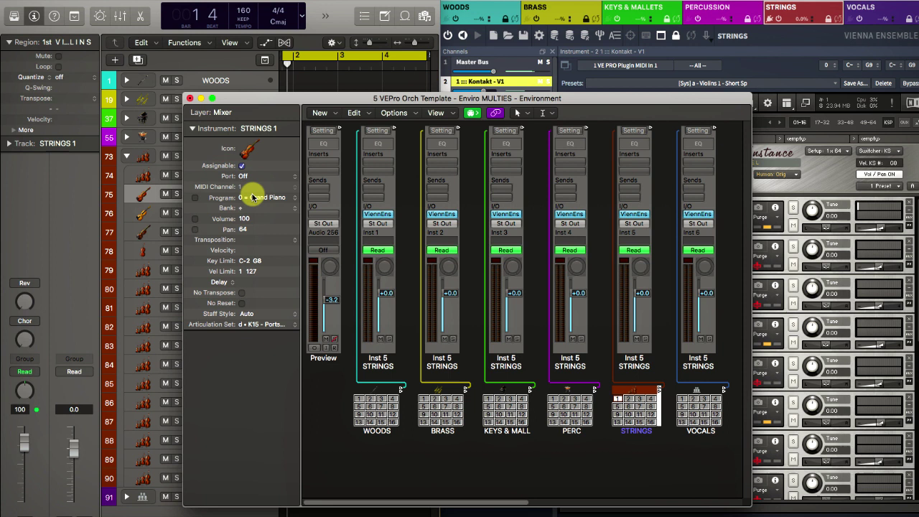
left_click(190, 97)
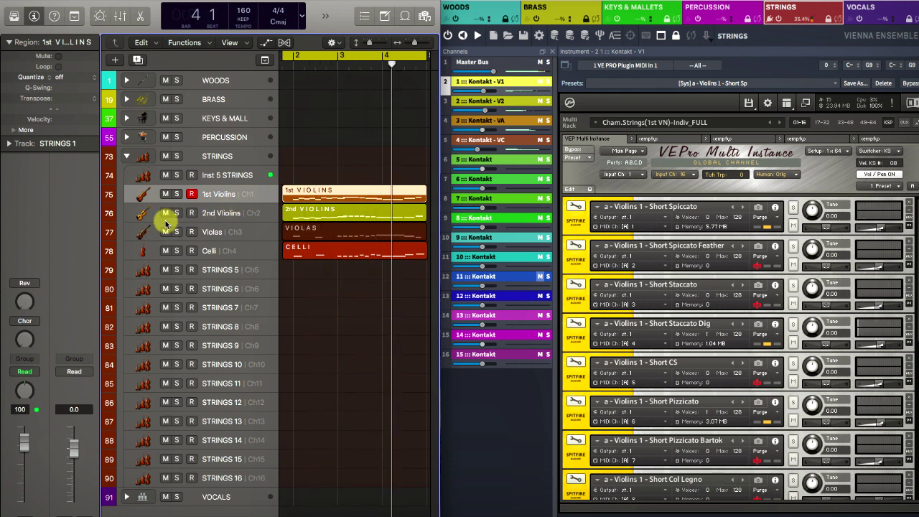
Step: Mute and unmute the 2nd Violins and Violas tracks, and solo the 1st Violins track
left_click_drag(165, 213, 165, 232)
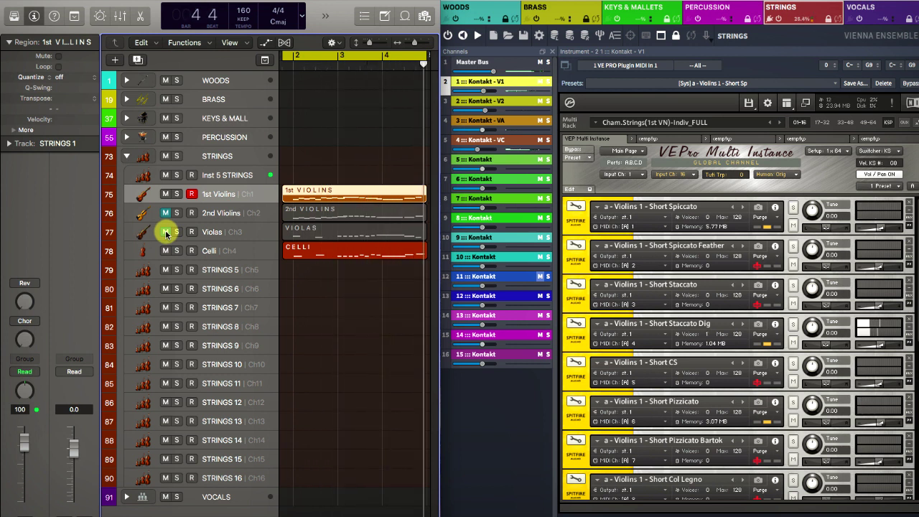
left_click(165, 232)
left_click(165, 213)
left_click(177, 194)
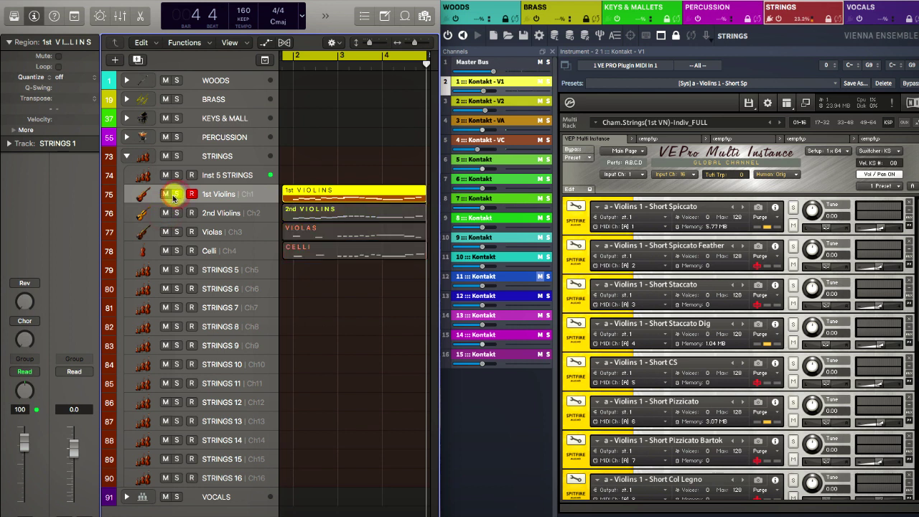
Step: Open the 1st Violins track's articulation set for editing and examine its articulation names and output assignments
left_click(9, 143)
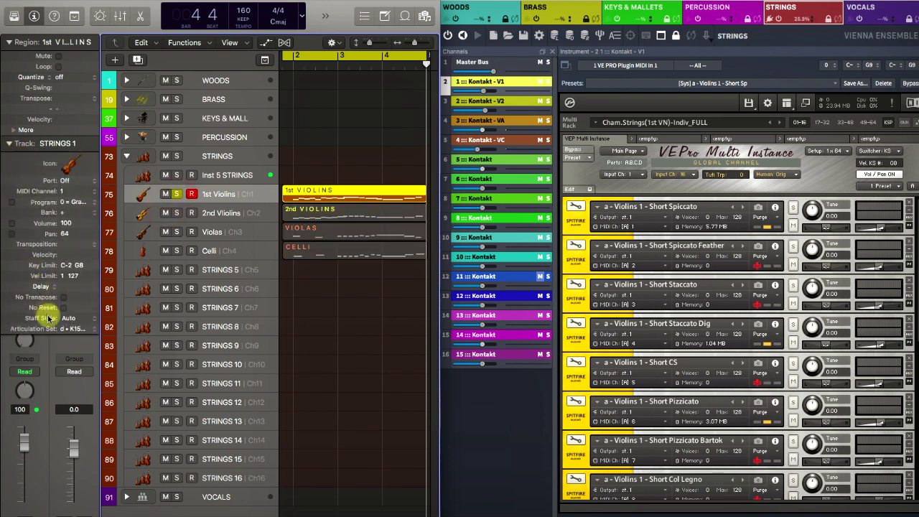
left_click(74, 331)
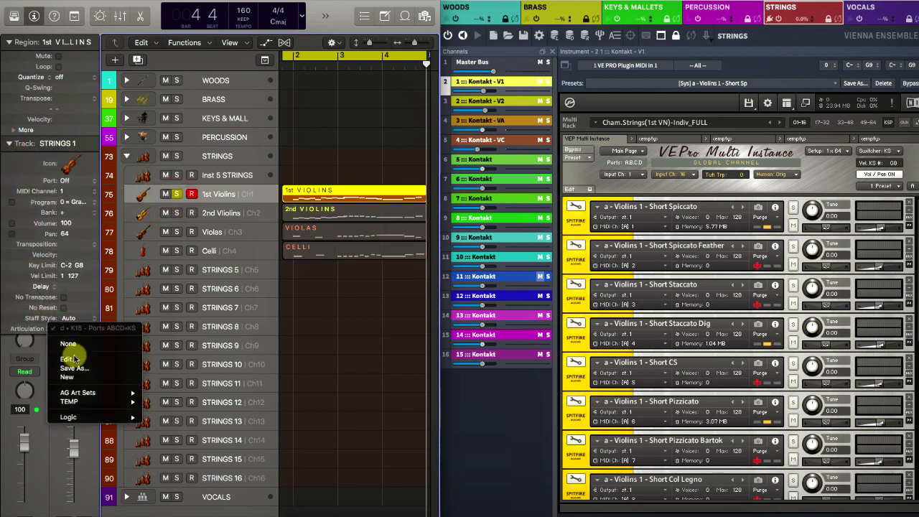
left_click(79, 361)
left_click_drag(337, 125, 280, 95)
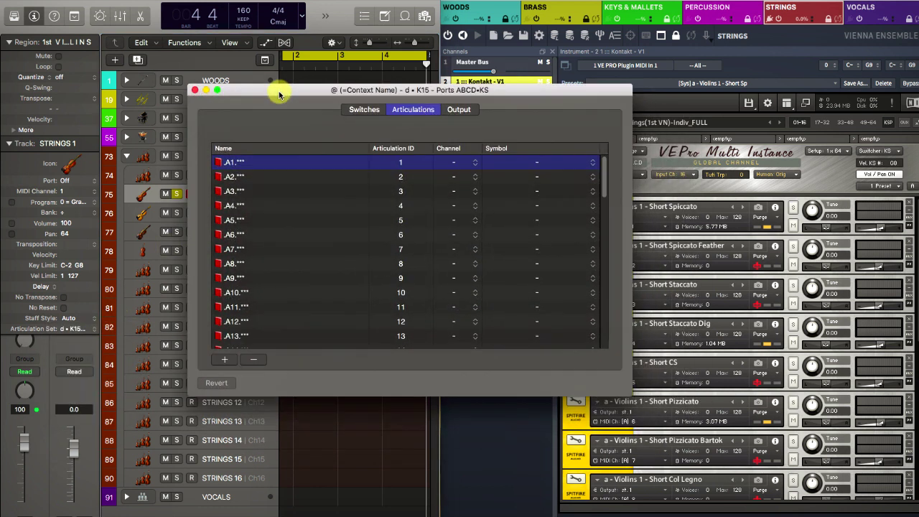
left_click(463, 111)
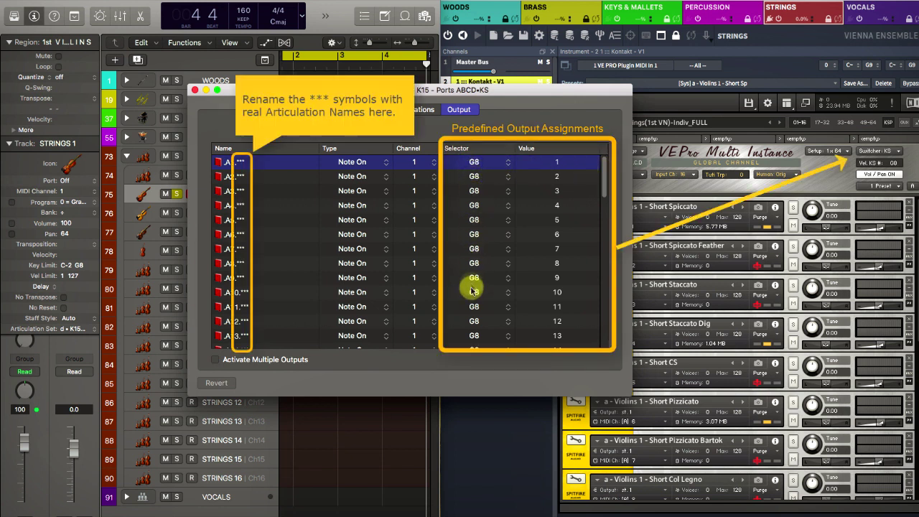
mouse_move(601, 180)
left_mouse_down()
mouse_move(601, 339)
mouse_move(602, 166)
left_mouse_up()
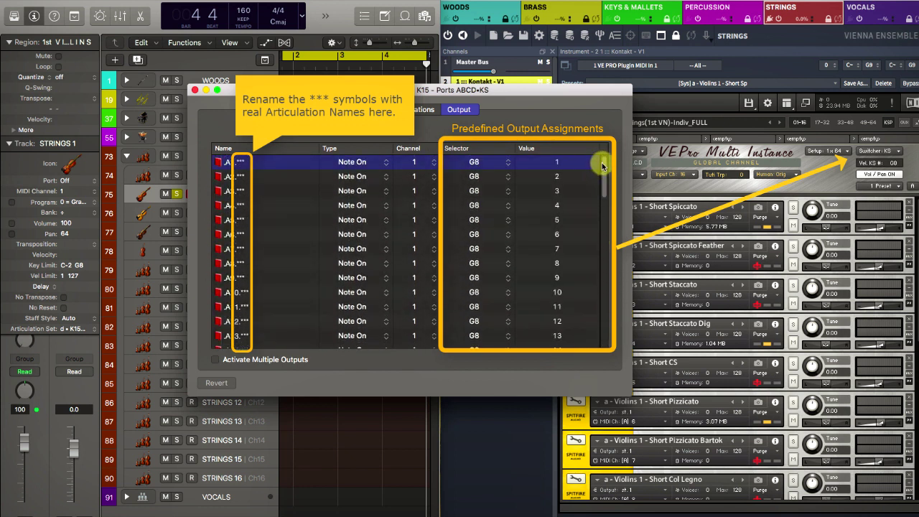
left_click(195, 91)
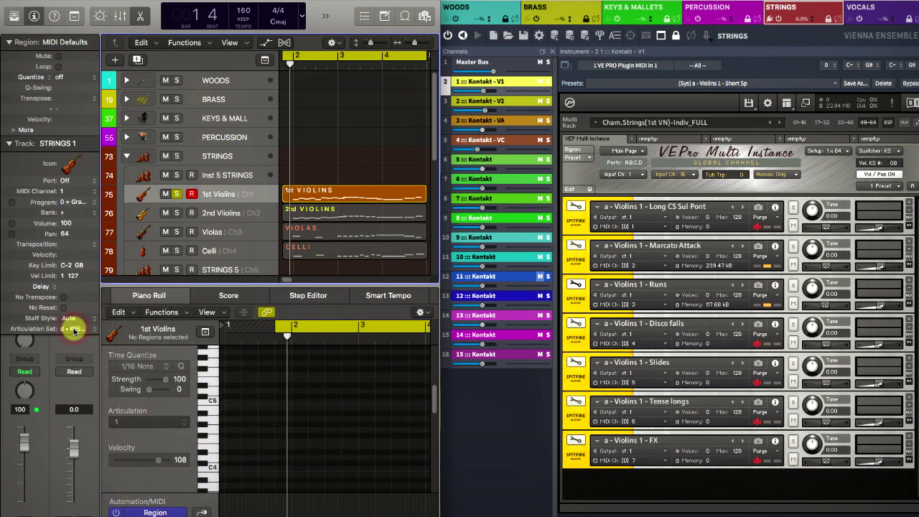
Step: Assign the user articulation set "1. SF Chmb.Str V1 •AS" from the VEPro Multi 1.0 collection to the 1st Violins track
left_click(72, 328)
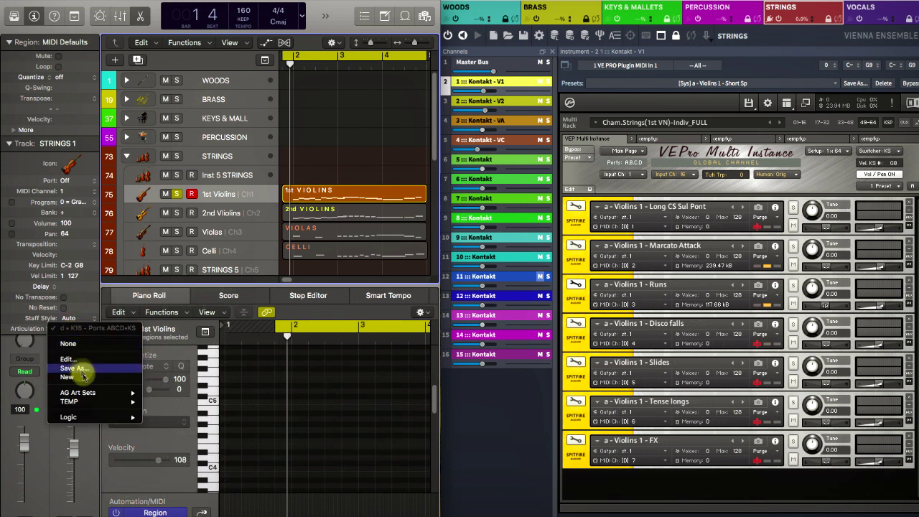
mouse_move(94, 393)
mouse_move(204, 396)
mouse_move(266, 393)
mouse_move(359, 401)
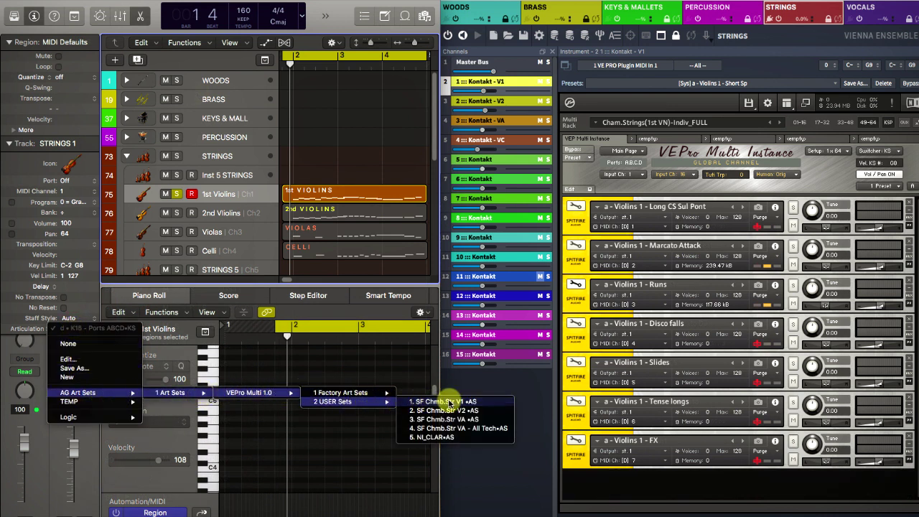
left_click(431, 401)
Step: Look through the articulation choices for the first note in the 1st Violins region, and play the region
left_click(293, 454)
left_click(296, 441)
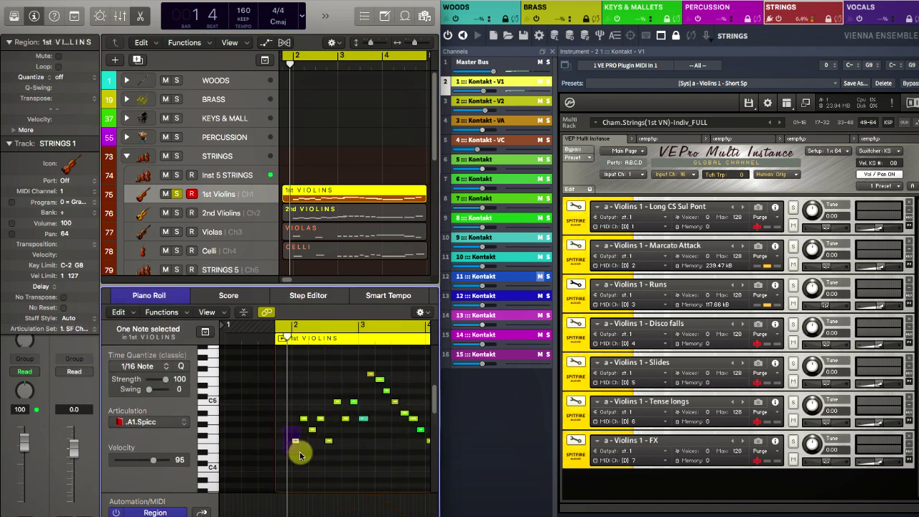
left_click(153, 425)
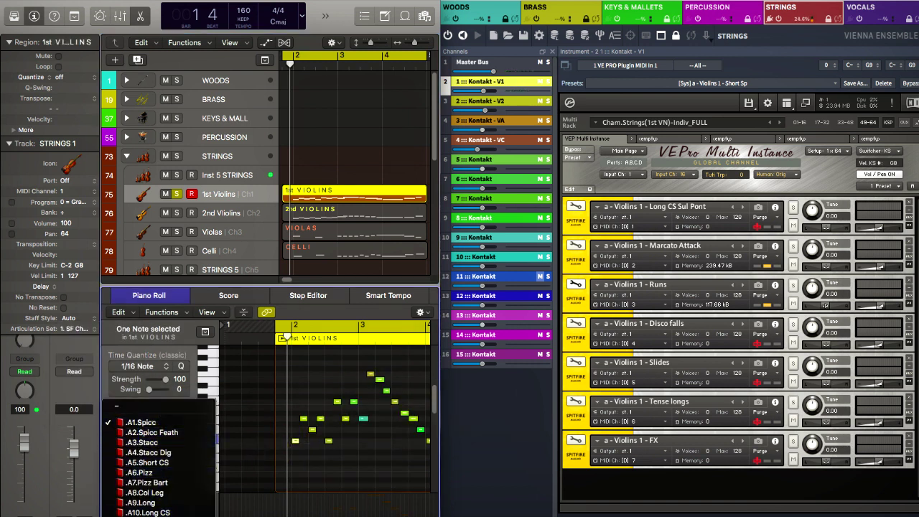
scroll(152, 431, "down", 5)
scroll(153, 431, "down", 10)
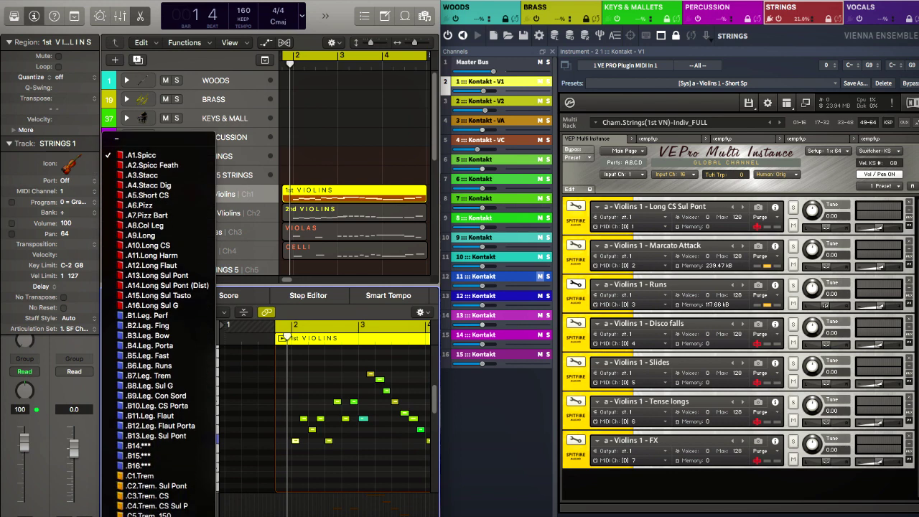
scroll(152, 431, "down", 5)
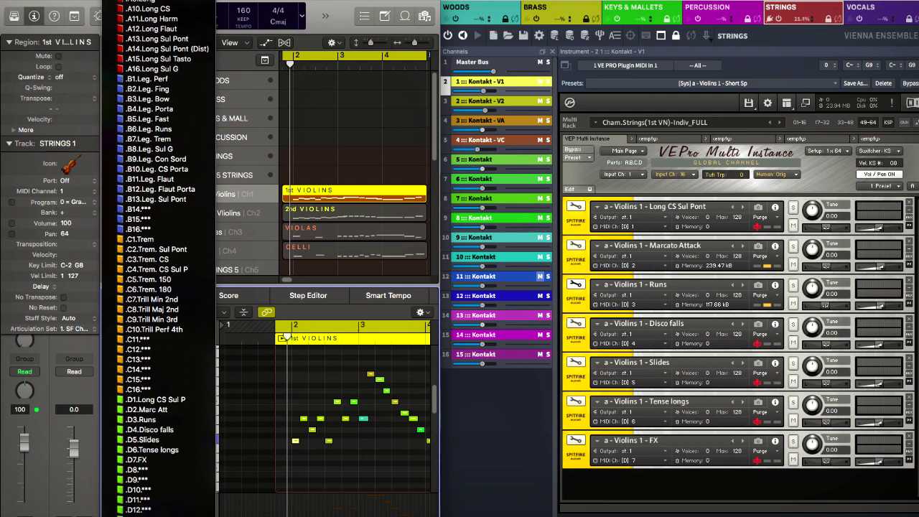
left_click(305, 402)
key("space")
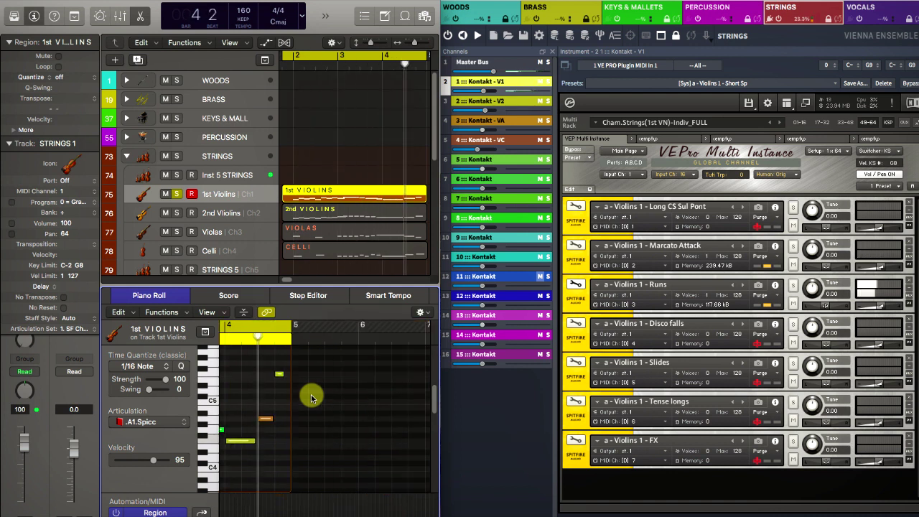
key("space")
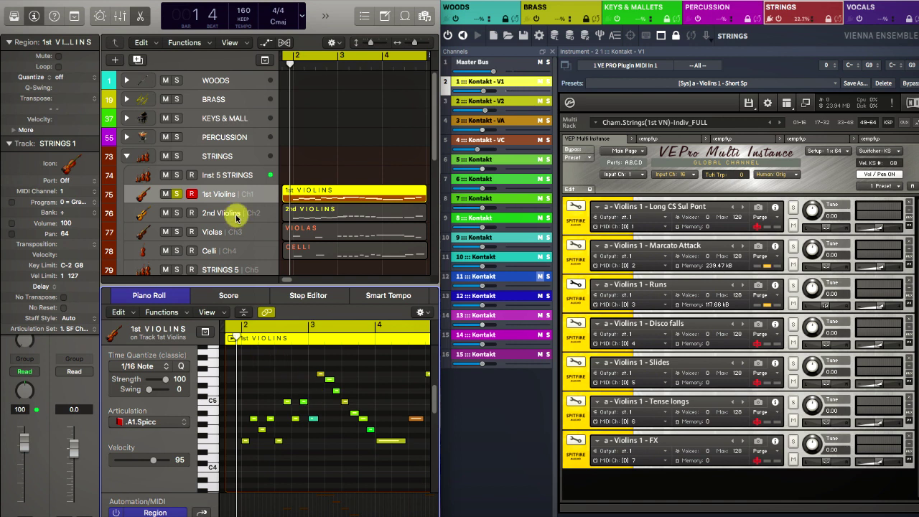
Step: Solo the 2nd Violins track, show its Kontakt - V2 instance, and play the region
left_click(236, 214)
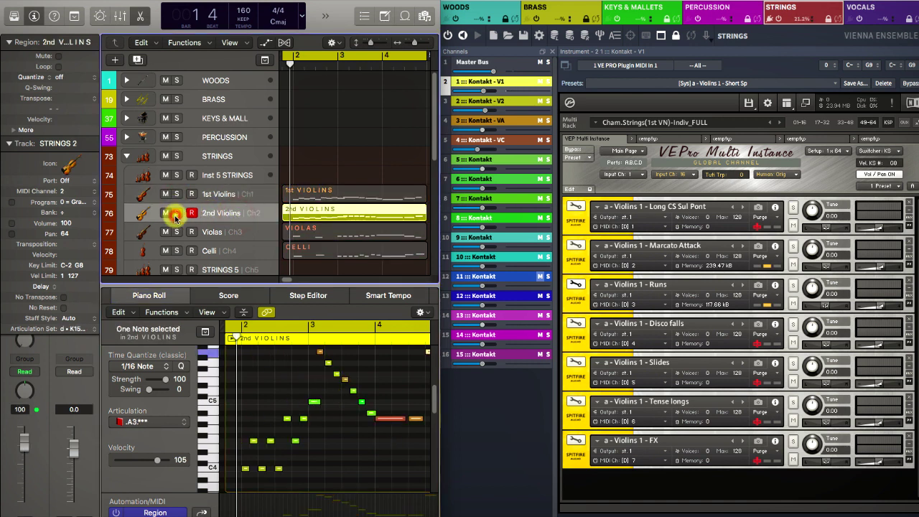
left_click(526, 106)
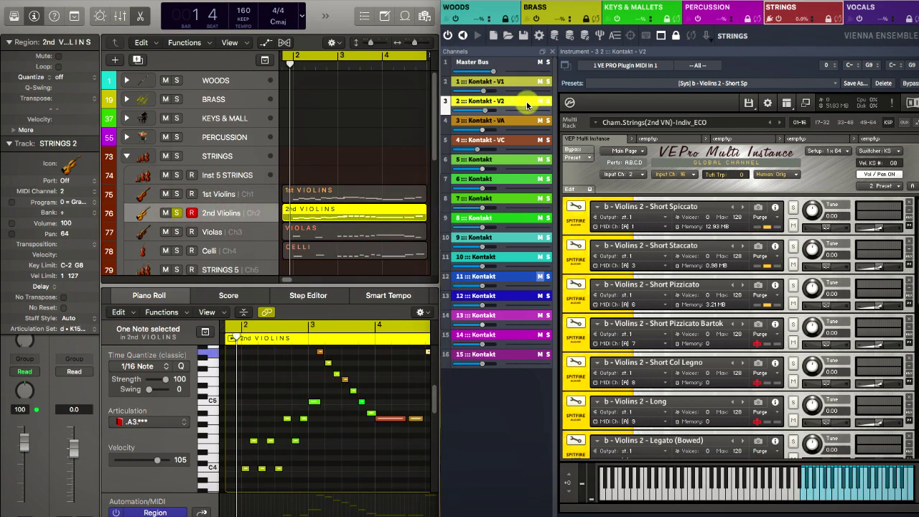
key("space")
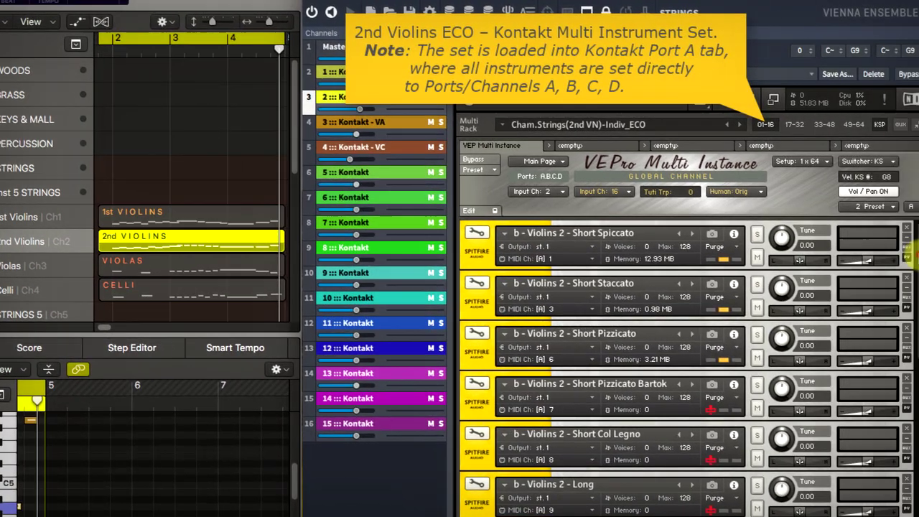
Step: Browse the 2nd Violins instruments in Kontakt and audition individual region notes that use the C7 and D3 articulations
left_click_drag(917, 309, 918, 476)
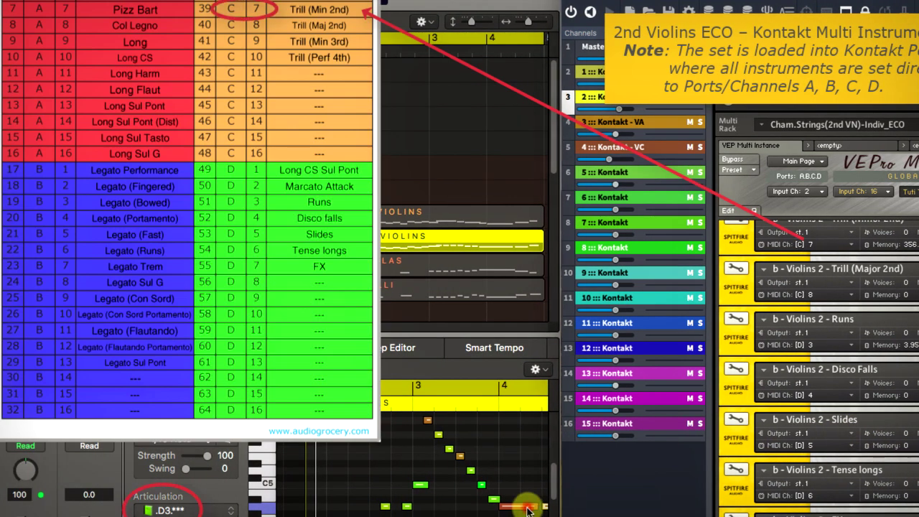
left_click(527, 508)
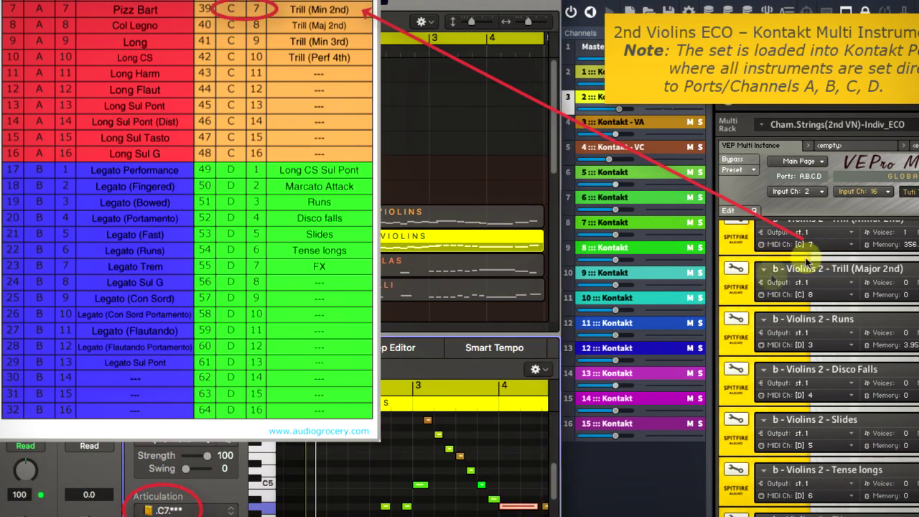
left_click(545, 507)
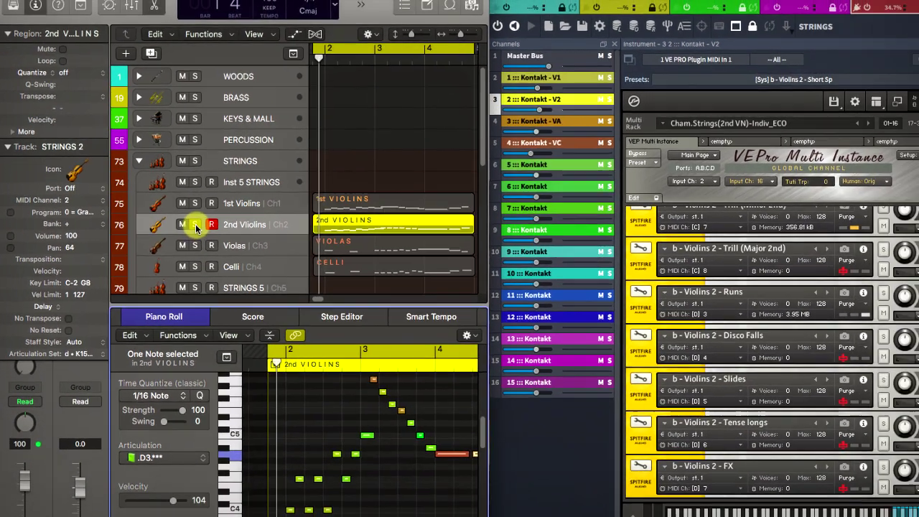
Step: Show the Violas track's Kontakt - VA instance and examine the articulation names and output assignments in the track's articulation set
left_click(222, 241)
left_click(290, 266)
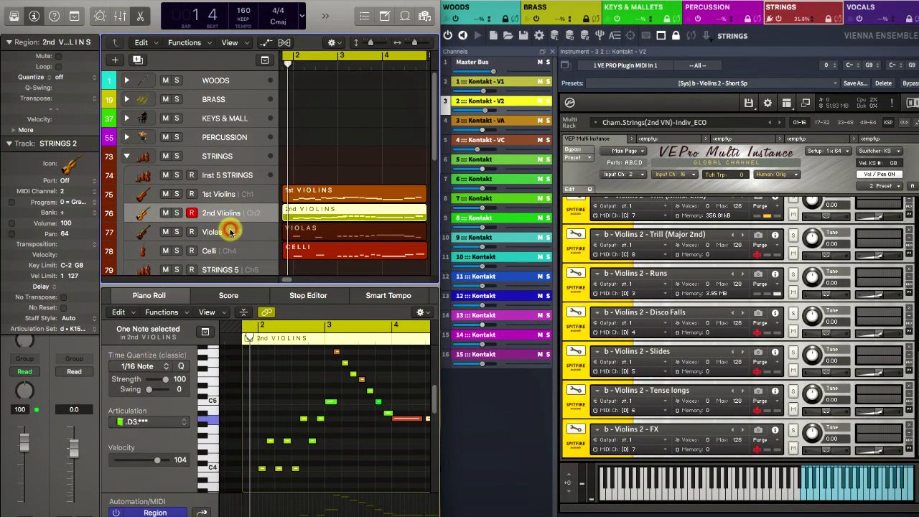
left_click(465, 120)
left_click(77, 331)
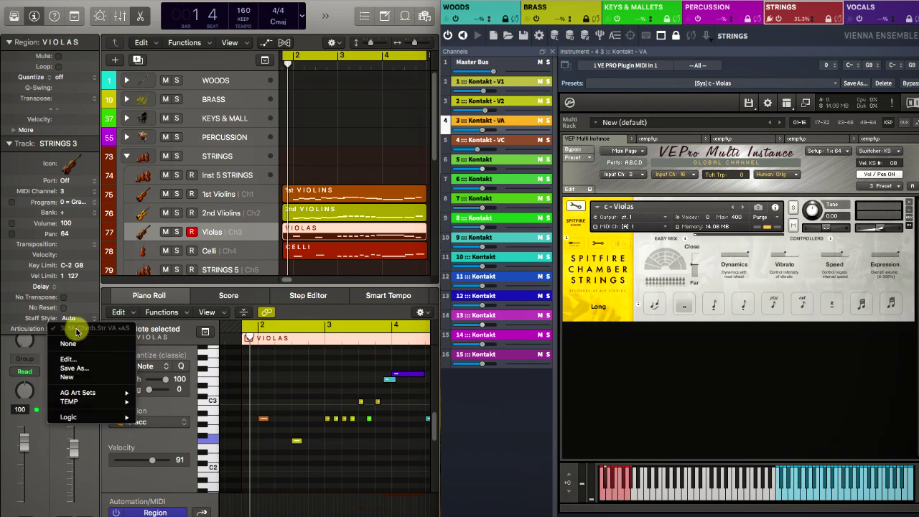
left_click(74, 359)
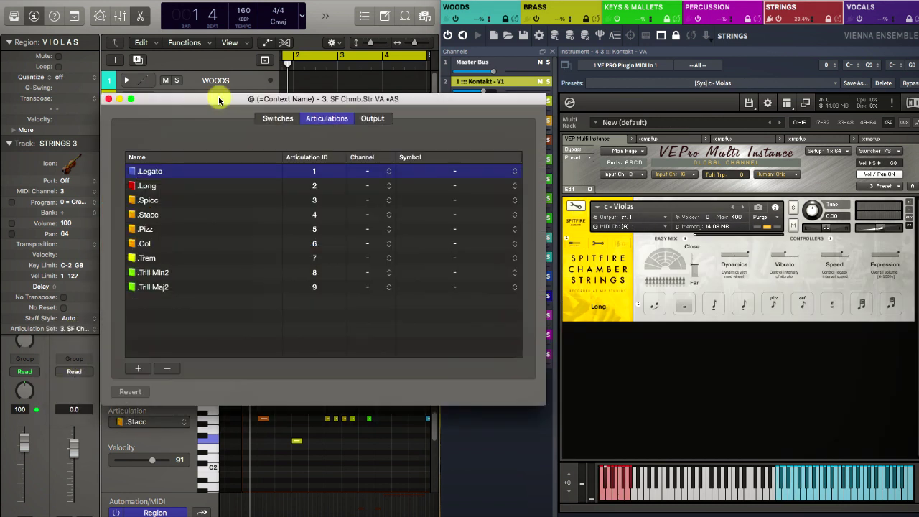
left_click(373, 119)
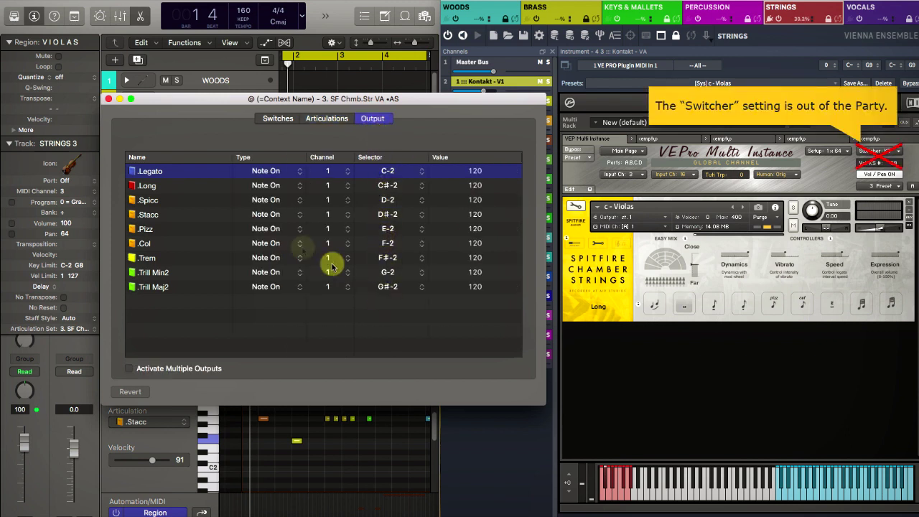
left_click(108, 98)
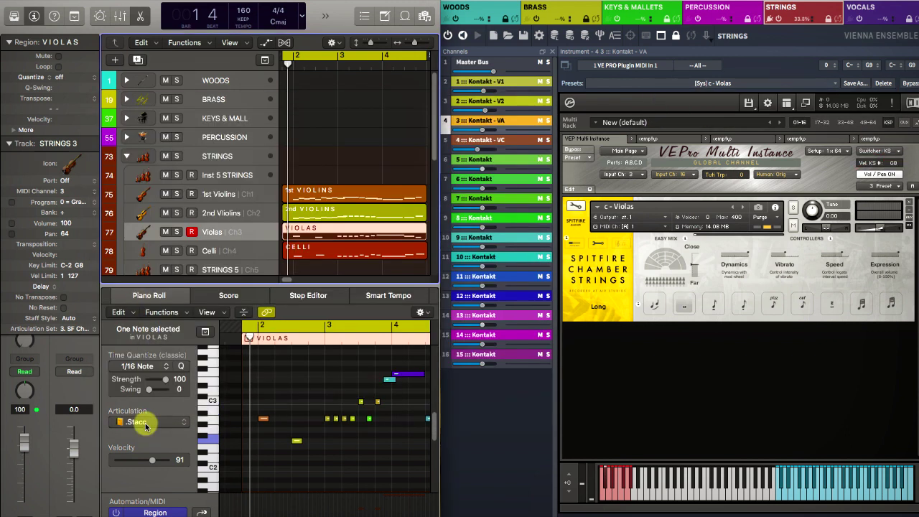
Step: Check the articulation choices for the selected Violas note and play the region with the track soloed
left_click(141, 422)
left_click(146, 426)
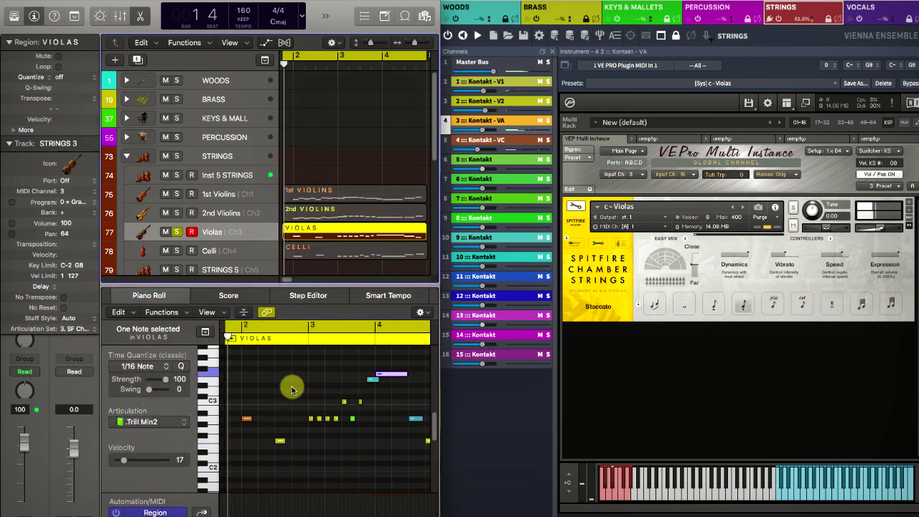
key("space")
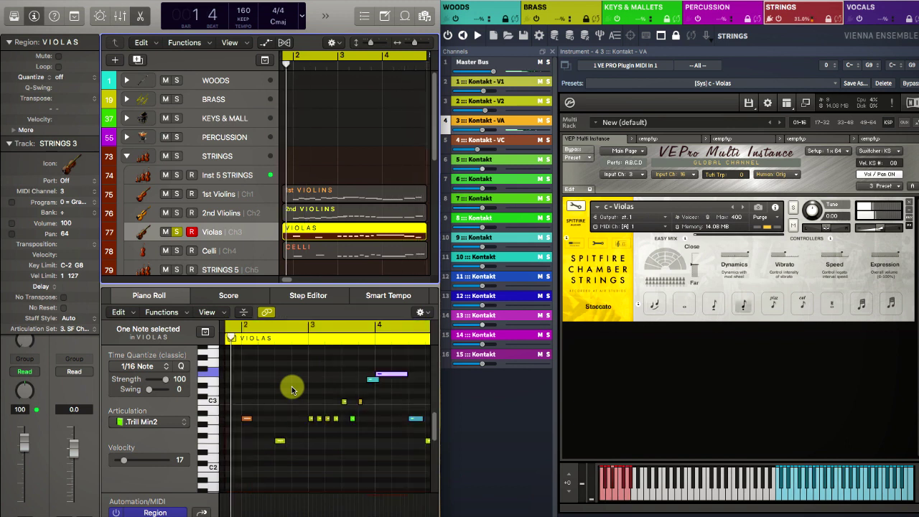
left_click(176, 232)
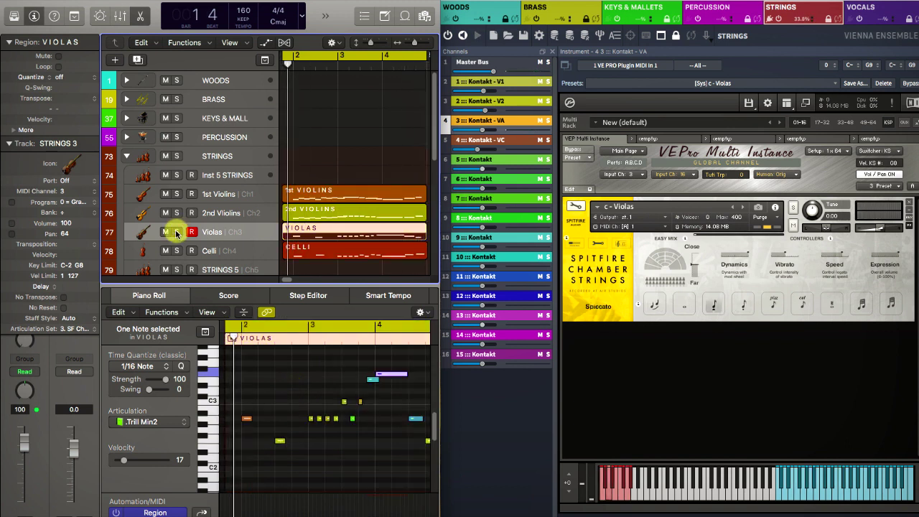
Step: Show the Celli track's Kontakt - VC instance and audition the region's Tremolo, Pizz and Staccato notes
left_click(246, 254)
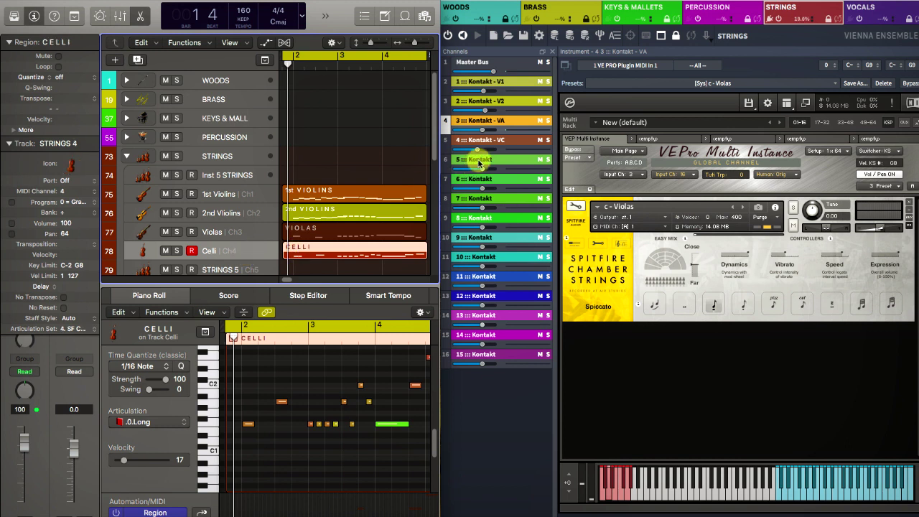
left_click(492, 141)
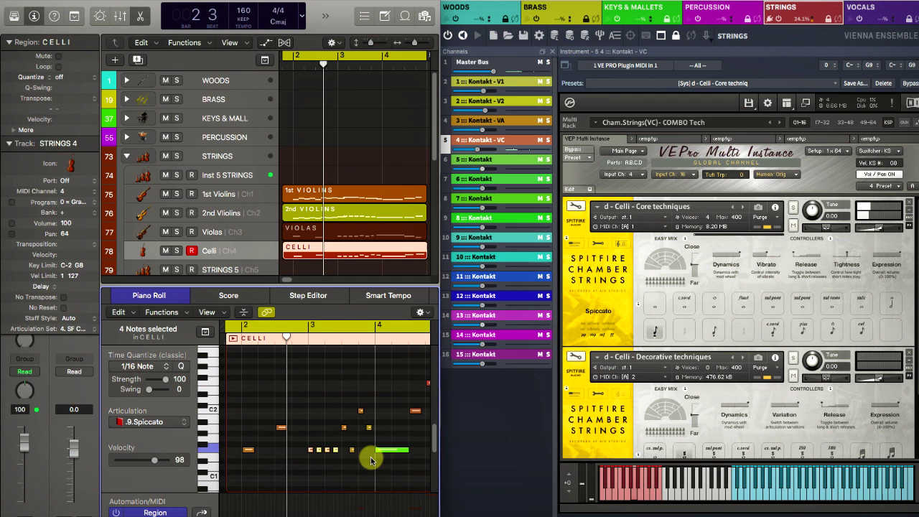
left_click(385, 454)
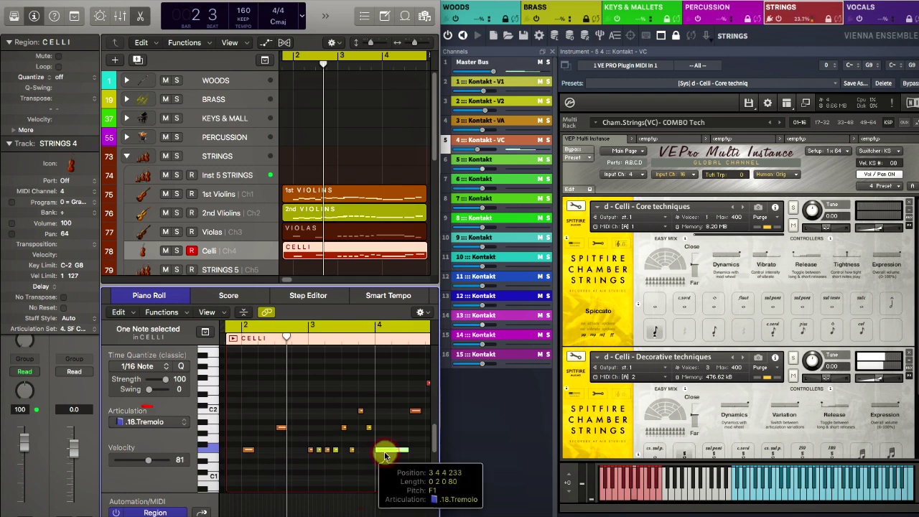
left_click(415, 412)
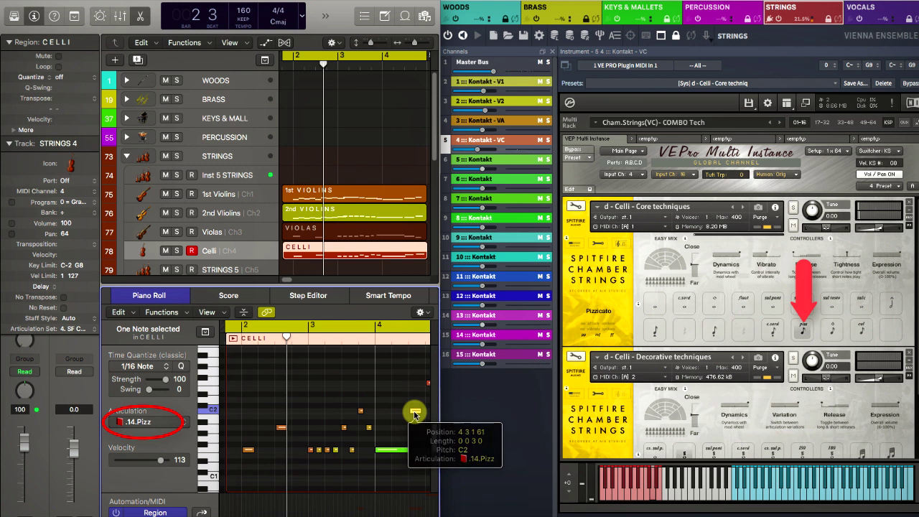
left_click(281, 429)
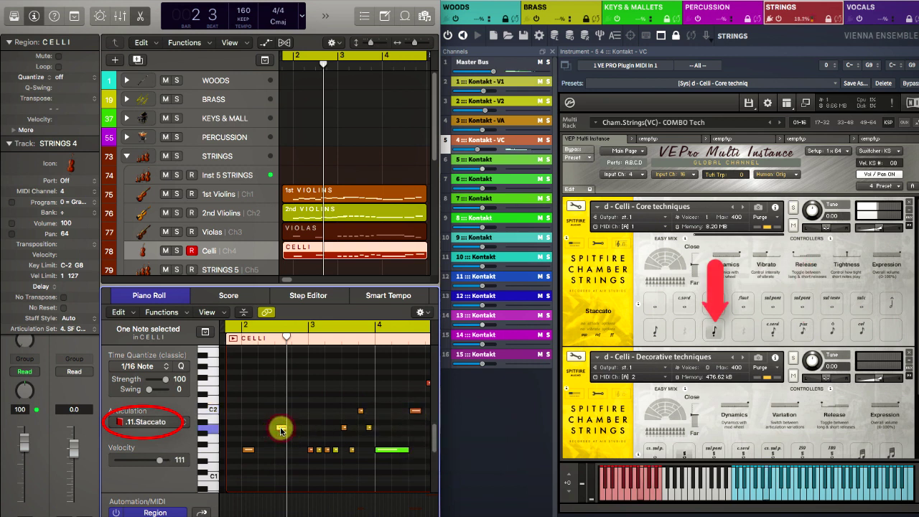
left_click(415, 414)
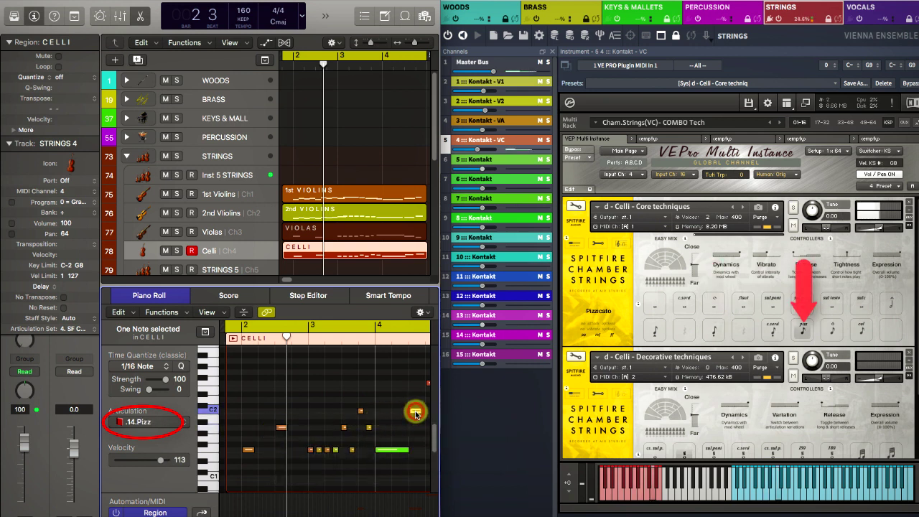
Step: Solo the Celli track and play its region
left_click(176, 251)
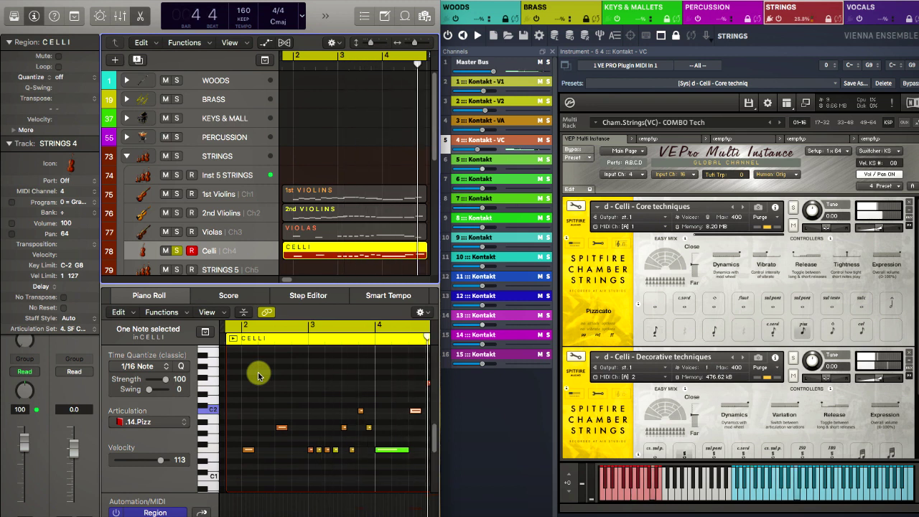
key("space")
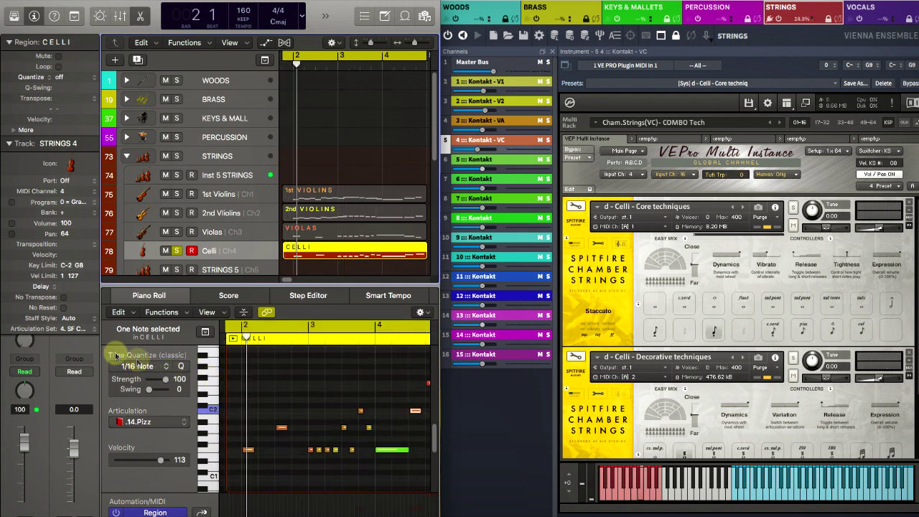
Step: Open the Celli track's articulation set for editing and examine the double key switch output assignments
left_click(75, 330)
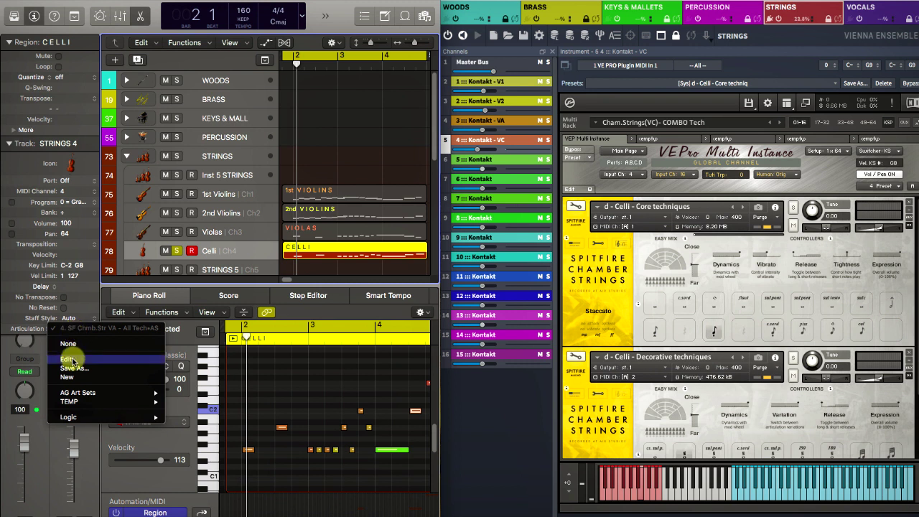
left_click(69, 359)
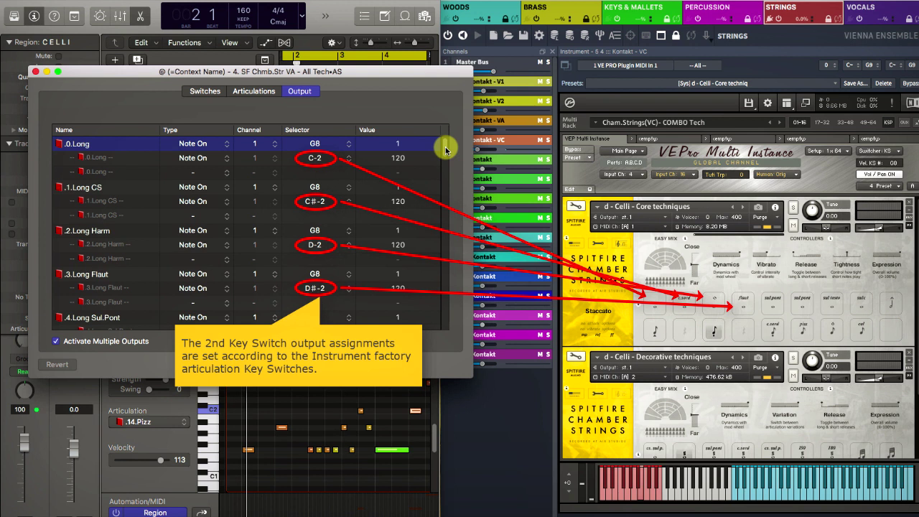
left_click_drag(445, 147, 445, 169)
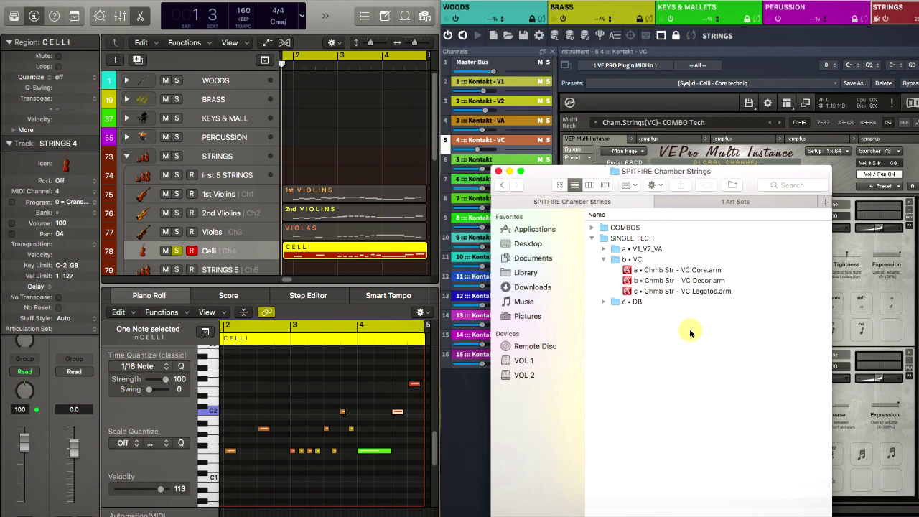
Step: Open the presets "a • Chmb Str - VC Core.arm" and "b • Chmb Str - VC Decor.arm" together, keeping the Core project open
left_click(700, 272)
double_click(700, 272)
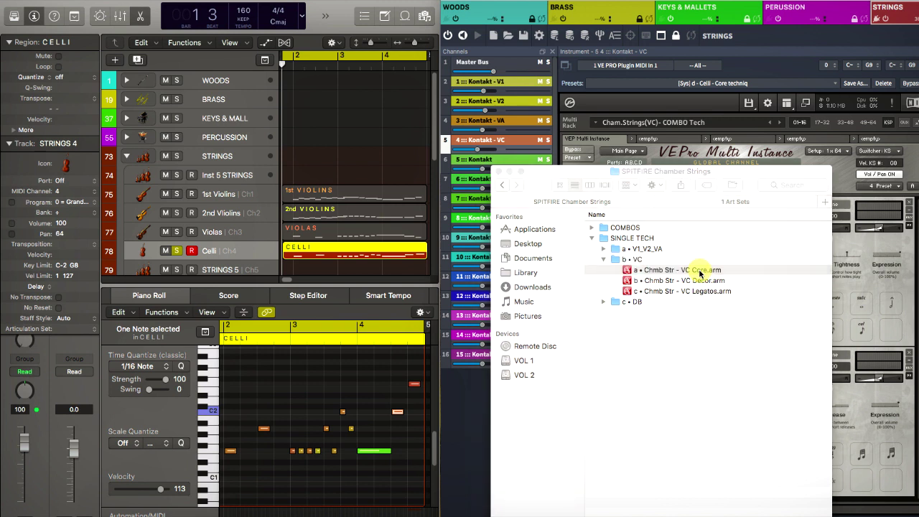
double_click(704, 285)
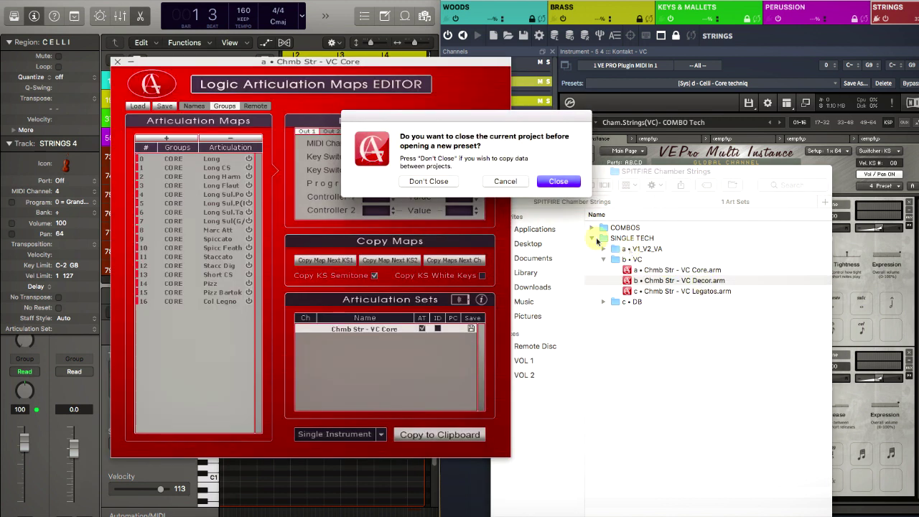
left_click(430, 181)
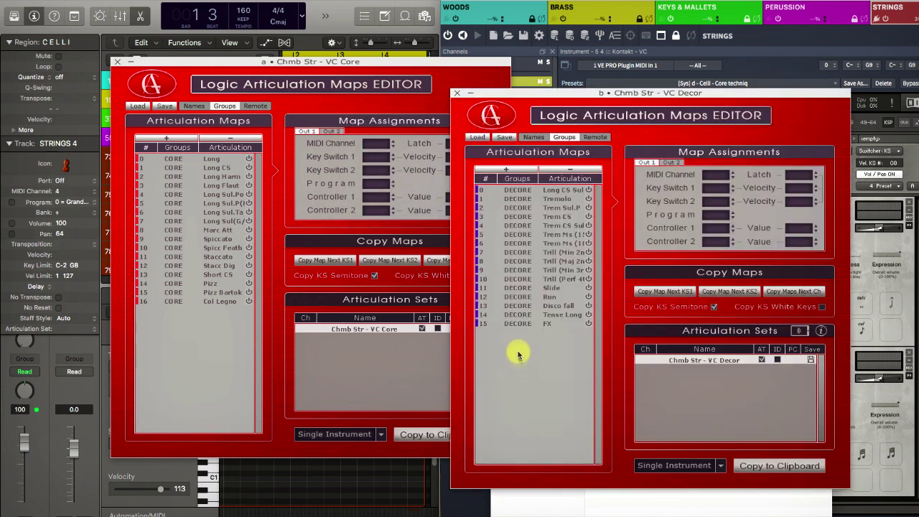
Step: Copy all DECORE maps from the VC Decor project into the VC Core project, and close the Decor editor and put away the file window
key("super+a")
left_click_drag(513, 191, 232, 360)
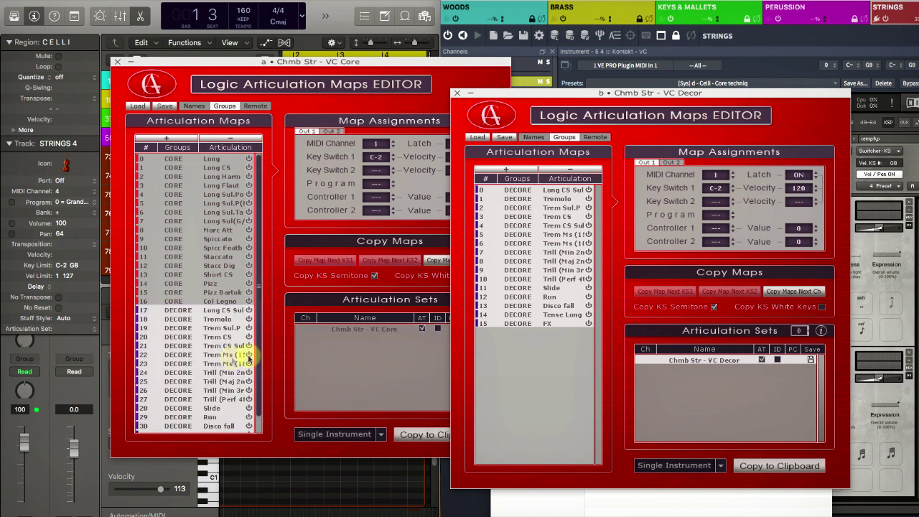
left_click(456, 93)
left_click(540, 172)
left_click(510, 172)
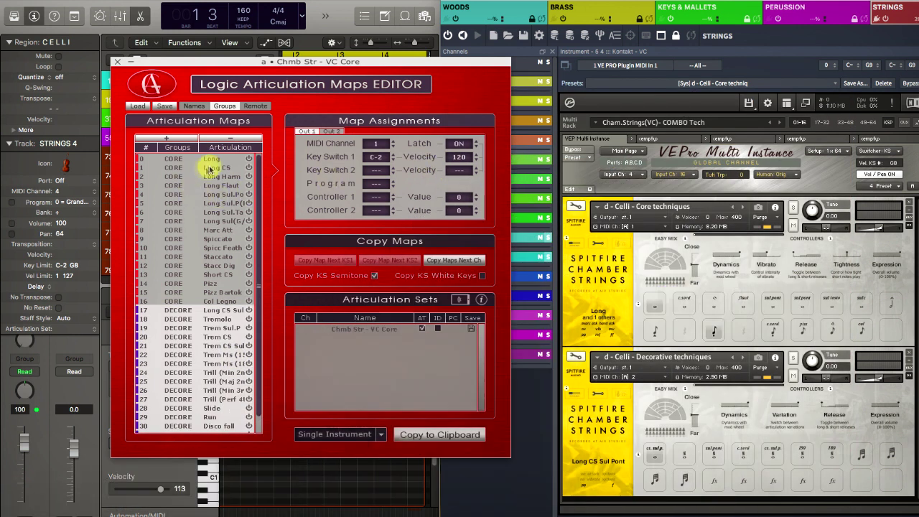
Step: Swap KS1 and KS2 for all articulation maps, and set Key Switch 1 to G8 with velocity 1
key("super+a")
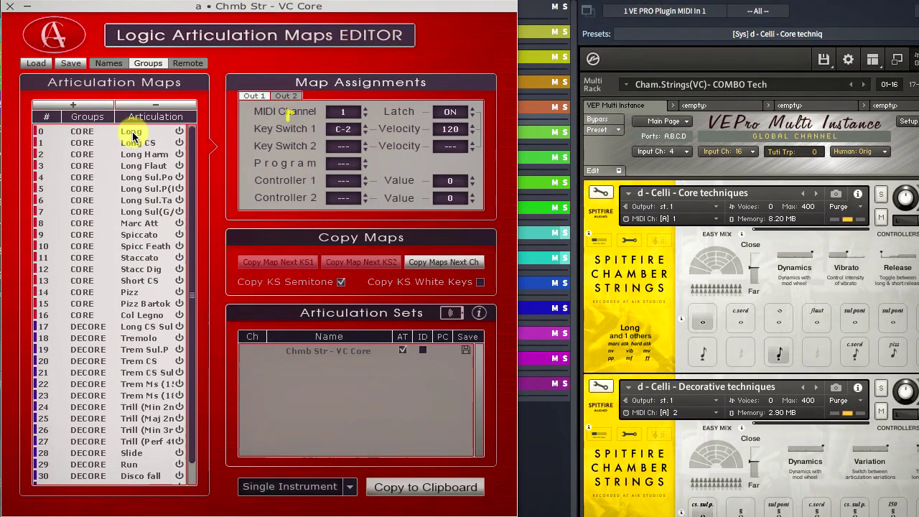
right_click(215, 160)
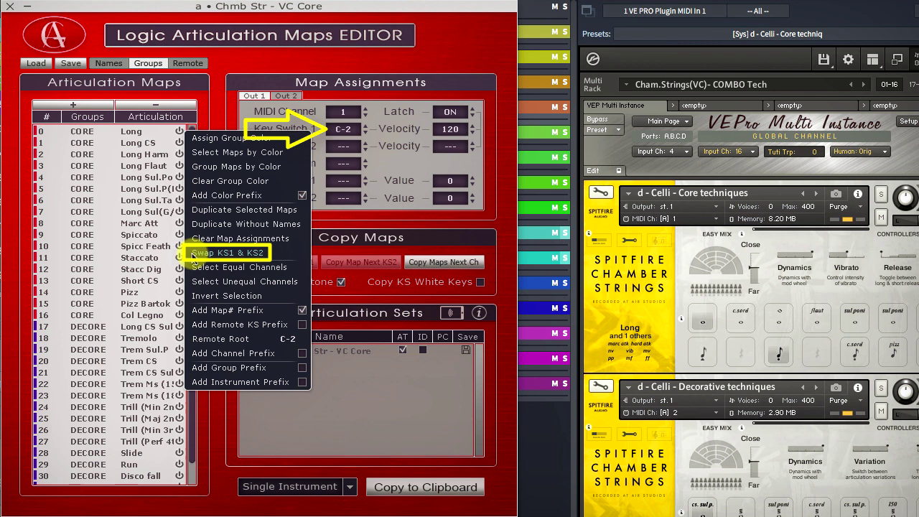
left_click(194, 253)
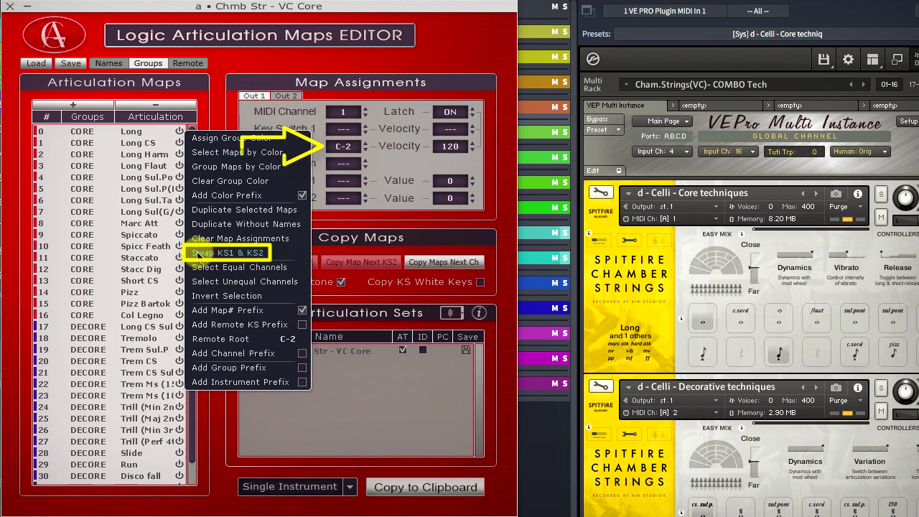
left_click(342, 134)
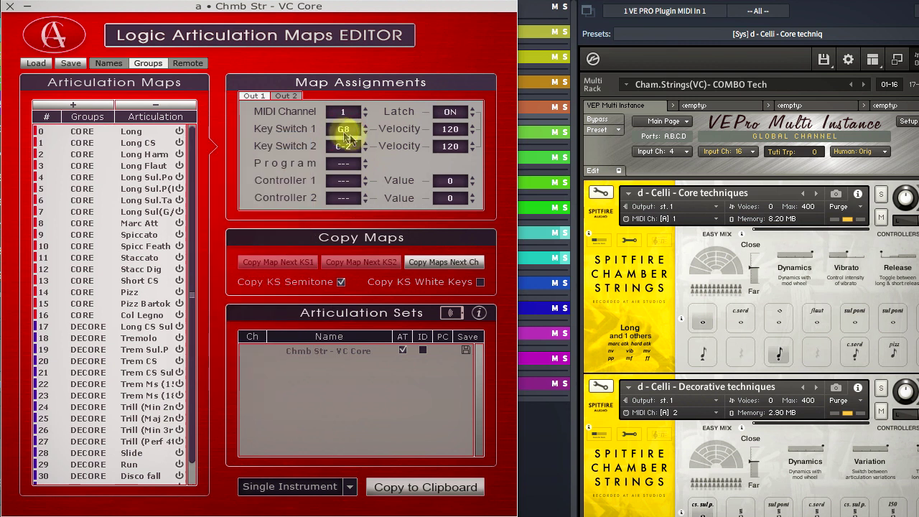
left_click(451, 130)
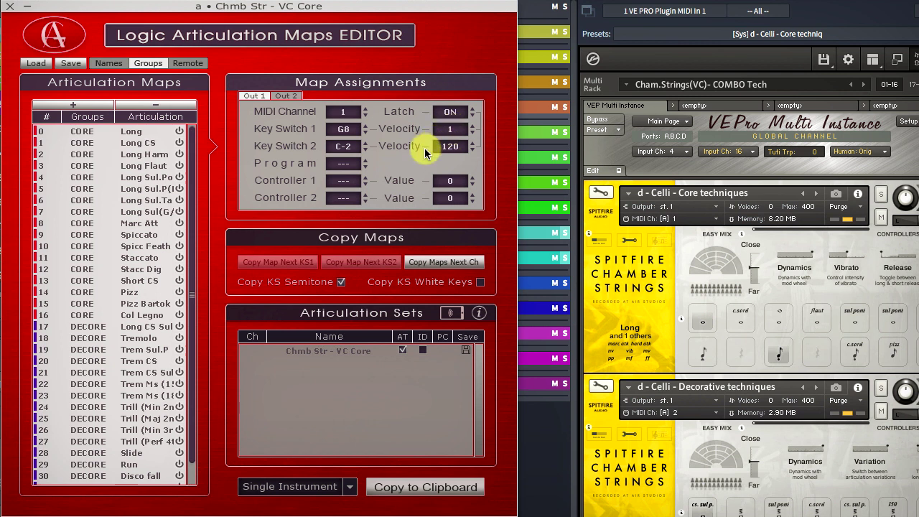
Step: Select the DECORE maps of the combined set and set their Key Switch 1 velocity to 2
left_click(81, 329, "shift")
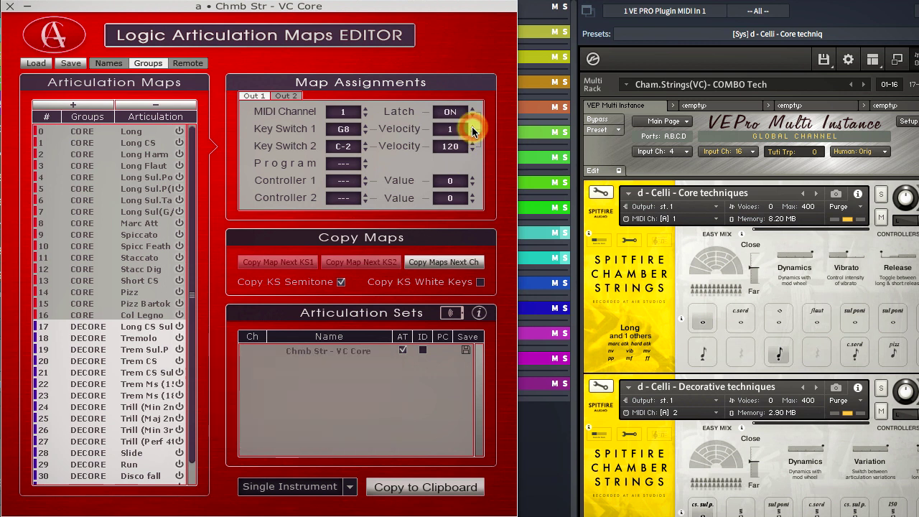
Step: Step through all CORE and DECORE articulation maps from Long to FX to examine their Key Switch 1 and 2 assignments
left_click(148, 132)
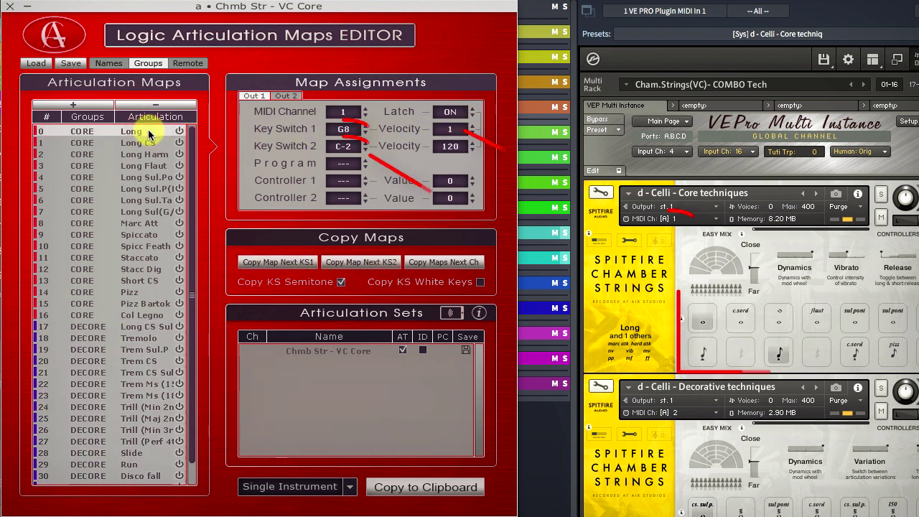
key("Down")
key("Down")
key("Down")
key("Down")
key("Down")
key("Down")
key("Down")
key("Down")
key("Down")
key("Down")
key("Down")
key("Down")
key("Down")
key("Down")
key("Down")
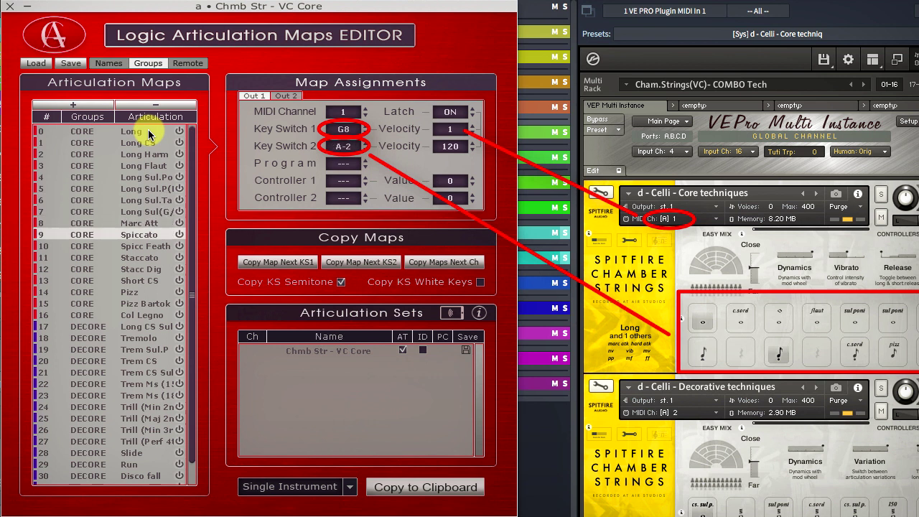
key("Down")
key("Down")
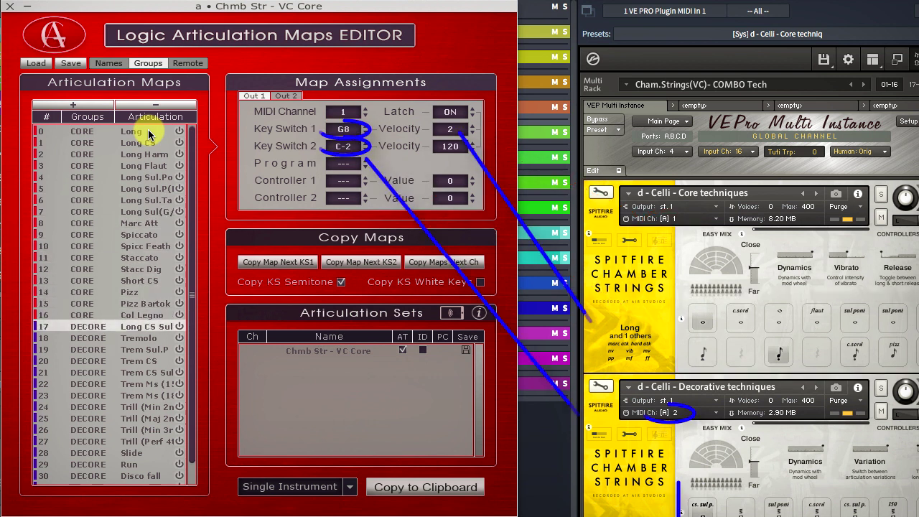
key("Down")
key("Down")
key("Down")
key("Down")
key("Down")
key("Down")
key("Down")
key("Down")
key("Down")
key("Down")
key("Down")
key("Down")
key("Down")
key("Down")
key("Down")
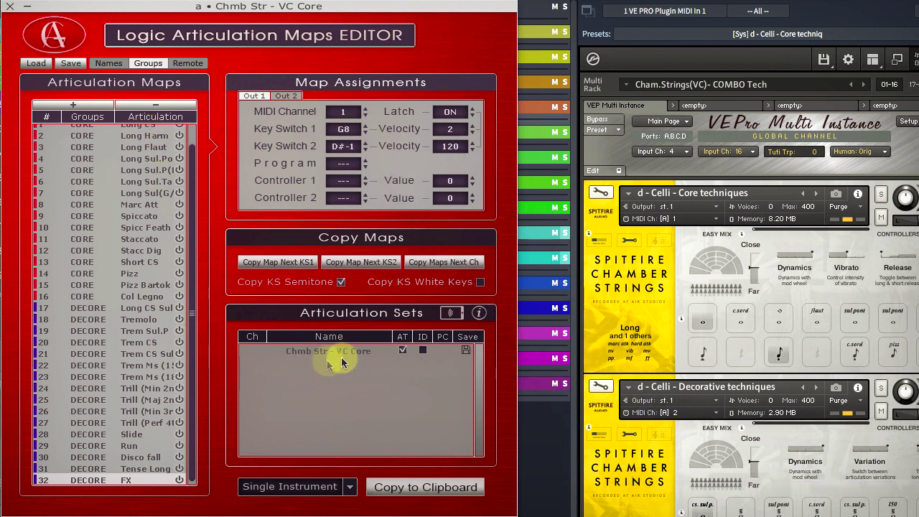
Step: Rename the articulation set as "Chmb Str - VC Core.Dec" and save it in 2 USER Sets as "5. Chmb Str - VC Core.Dec.plist"
left_click(362, 352)
type(".Dec")
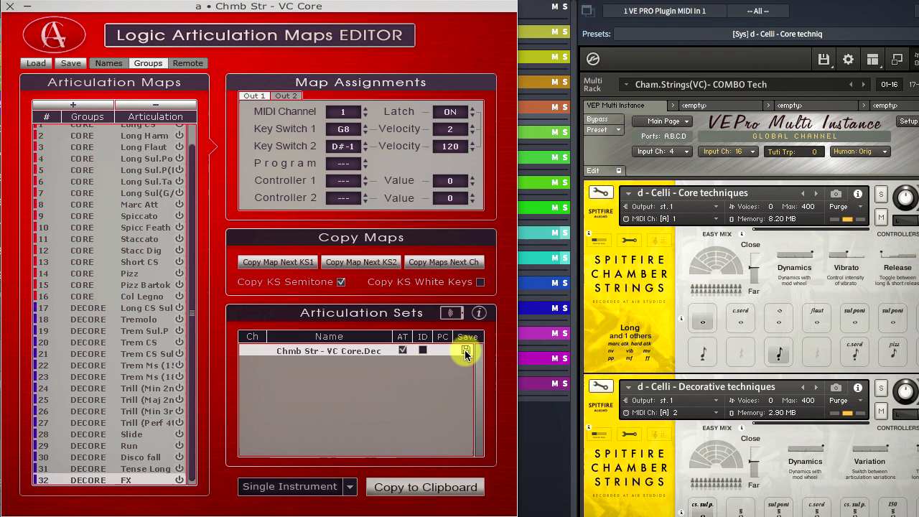
left_click(465, 349)
double_click(175, 137)
left_click(181, 20)
type("5. Chmb Str - VC Core.Dec.plist")
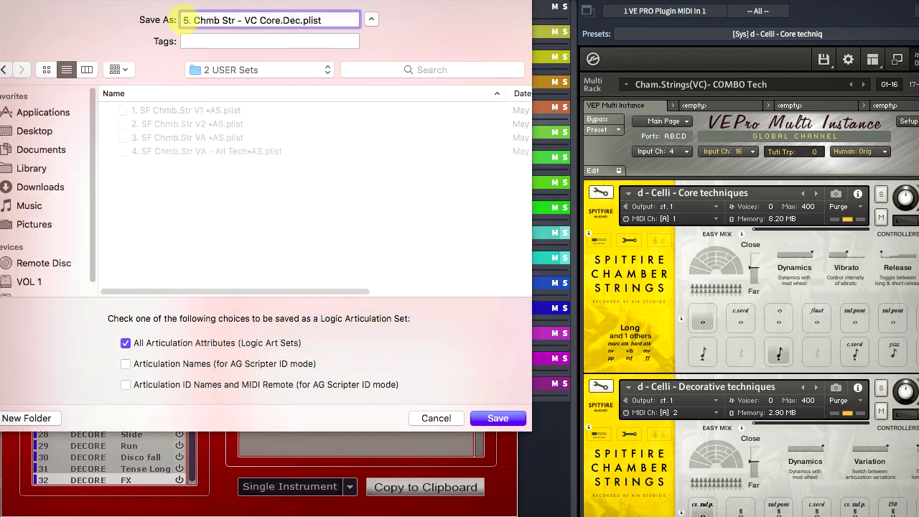
left_click(497, 418)
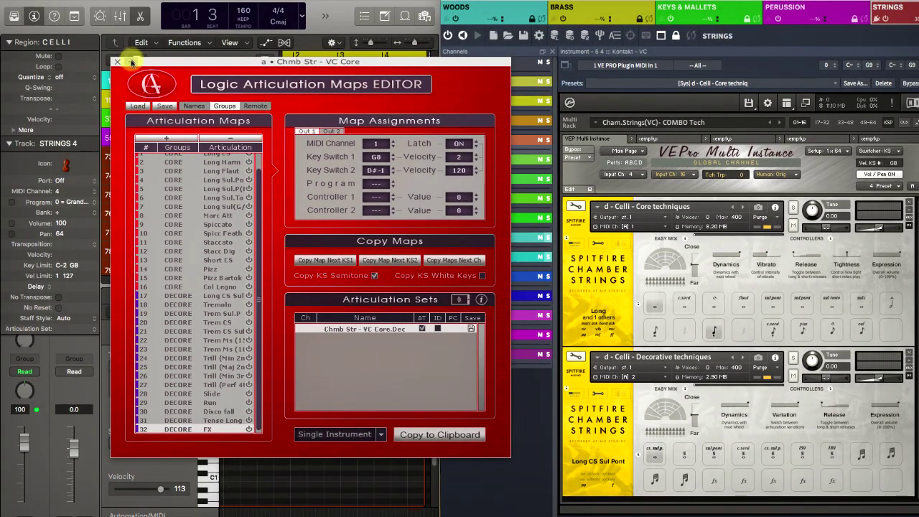
Step: Close the articulation editor and assign the user articulation set "5. Chmb Str - VC Core.Dec•AS" to the Celli track
left_click(118, 62)
left_click(67, 328)
mouse_move(73, 377)
mouse_move(153, 377)
mouse_move(226, 377)
mouse_move(316, 386)
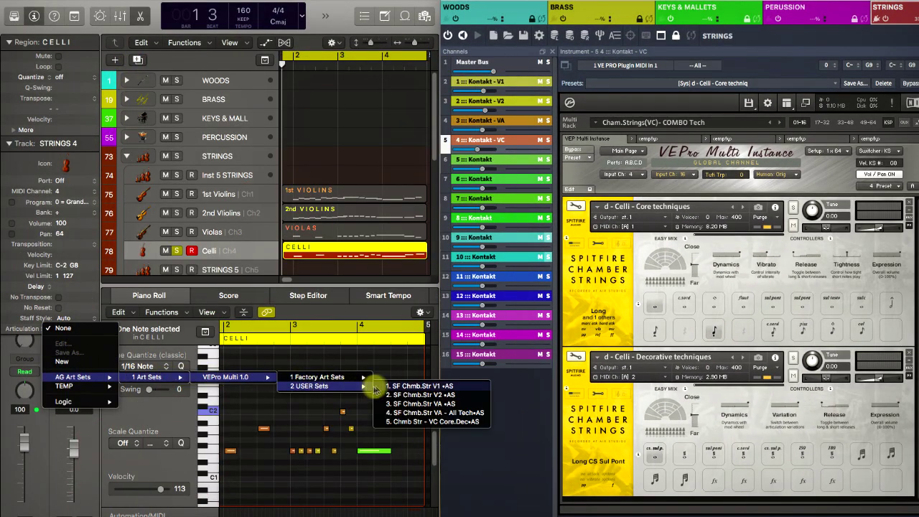
left_click(420, 424)
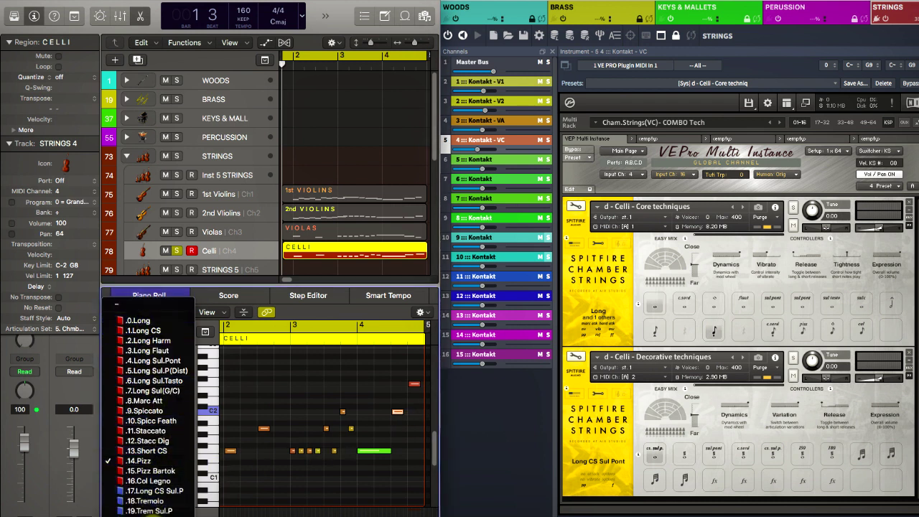
Step: Dismiss the note articulation list and play the Celli region to test the patch switching
left_click(288, 390)
key("space")
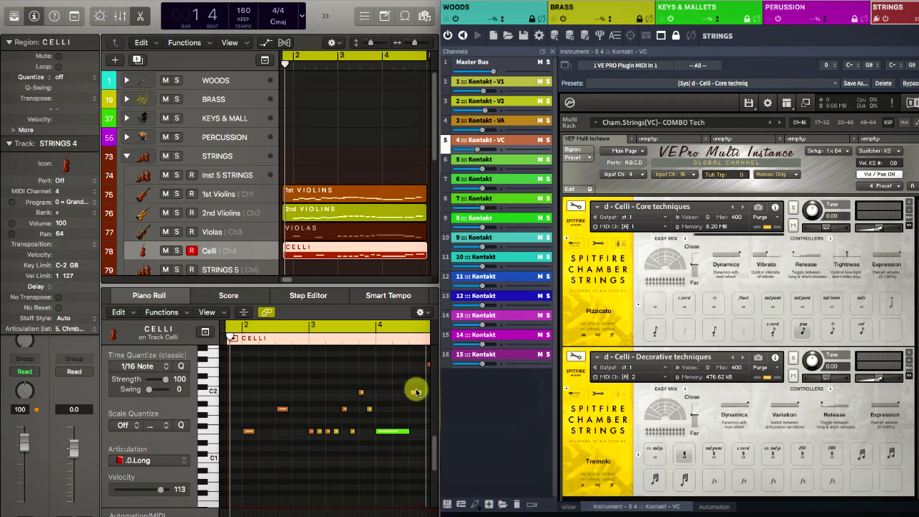
Step: Disable the empty Kontakt instances 8 to 15 in the Strings channel list, and return the list to its compact view
left_click(534, 506)
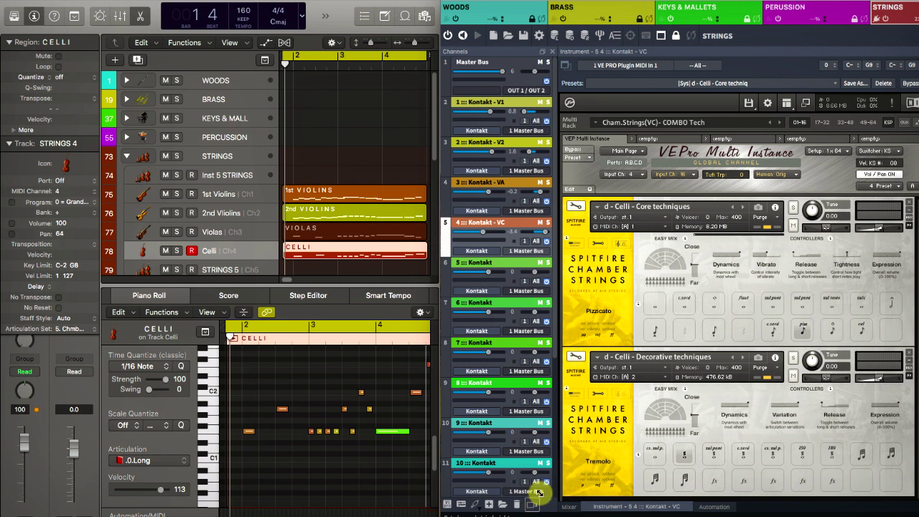
scroll(558, 411, "down", 2)
scroll(557, 411, "down", 5)
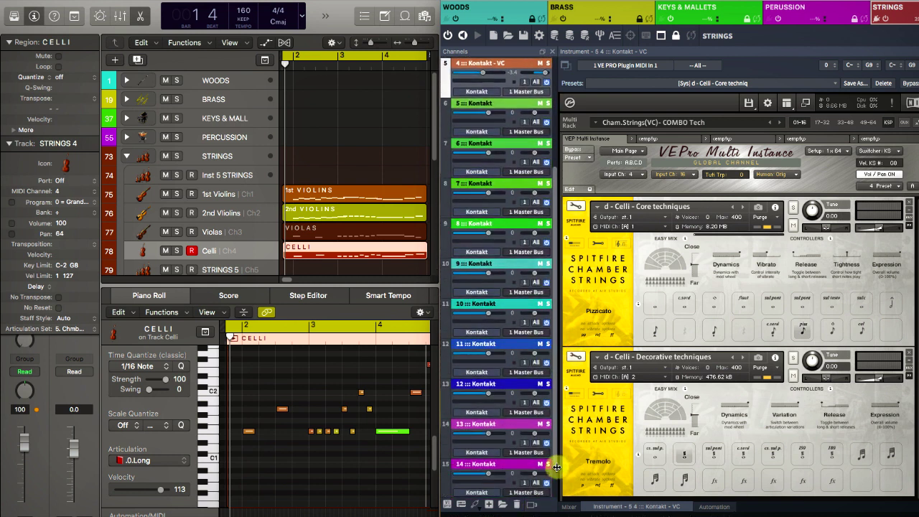
left_click(547, 481)
left_click(547, 440)
left_click(547, 400)
left_click(547, 360)
left_click(547, 322)
left_click(547, 281)
left_click(546, 241)
left_click(545, 201)
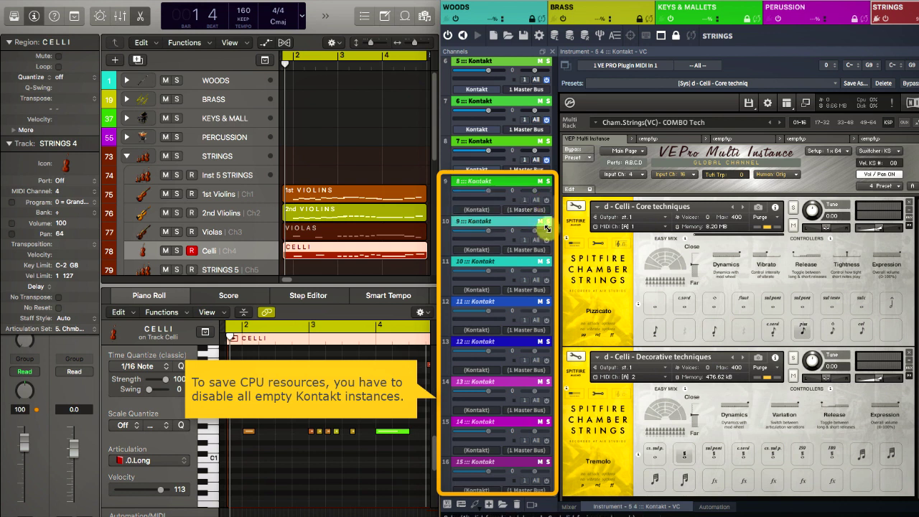
left_click(534, 505)
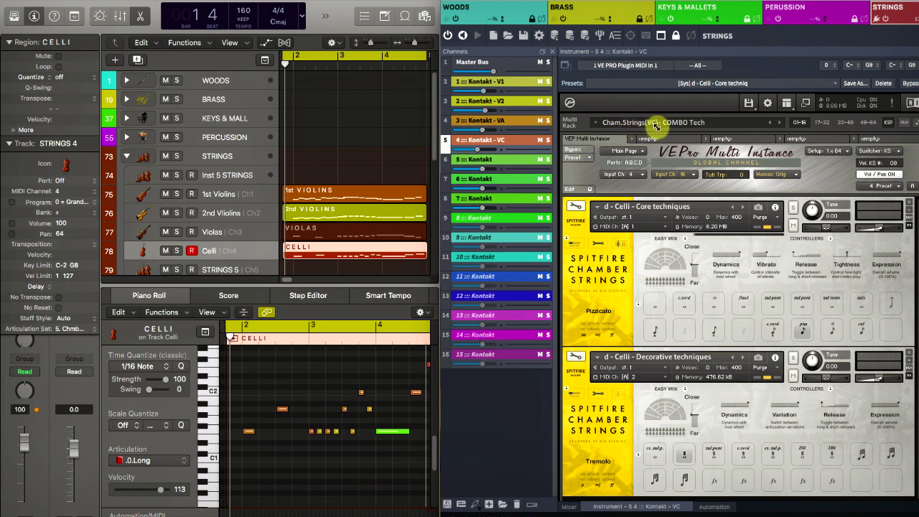
Step: Open the save options for the Kontakt multi "Cham.Strings(VC)- COMBO Tech"
left_click(748, 103)
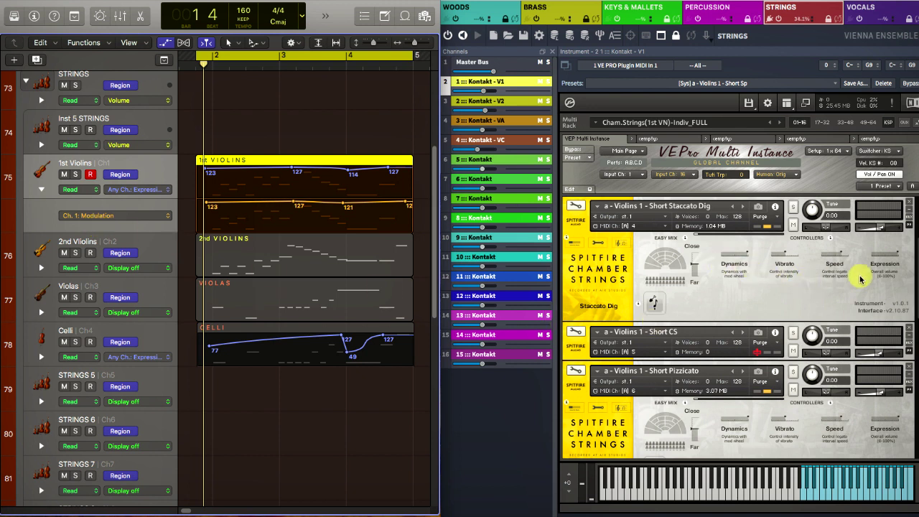
Step: Play the 1st Violins region, lower its first Expression automation point to 40, and play the region again
key("space")
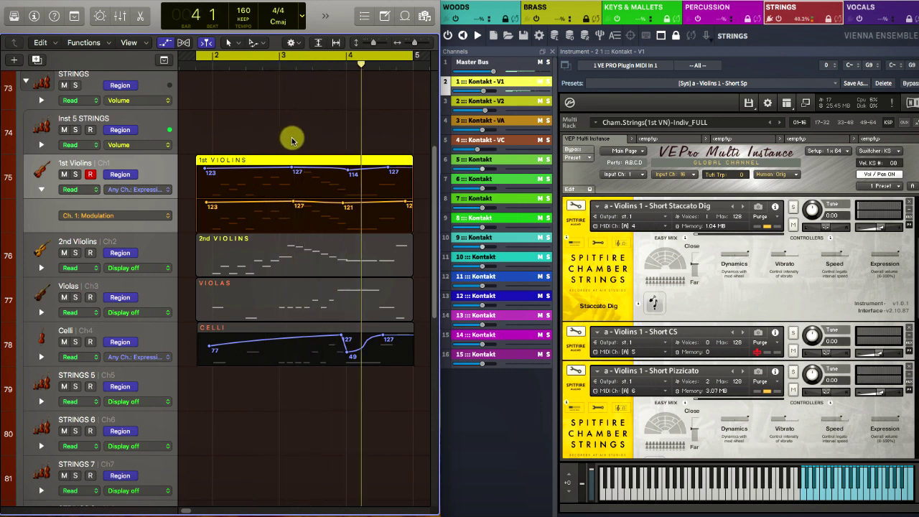
key("space")
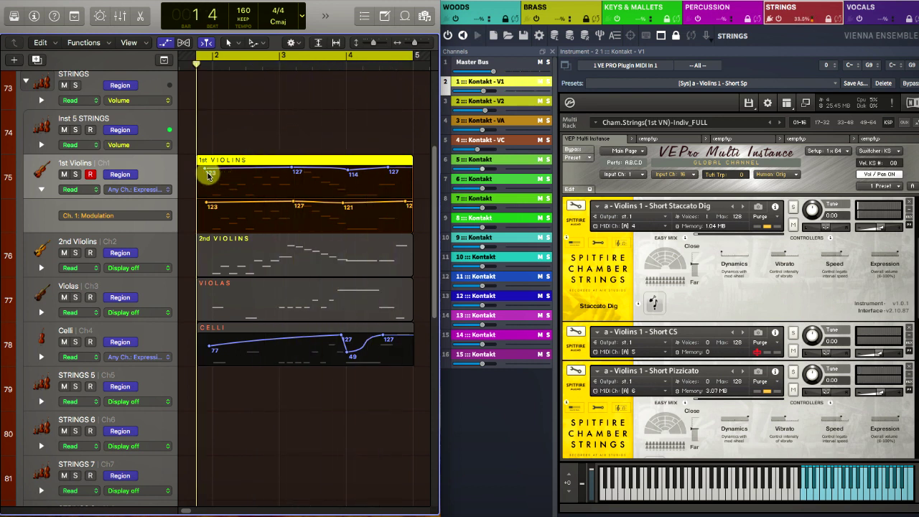
left_click_drag(208, 173, 209, 188)
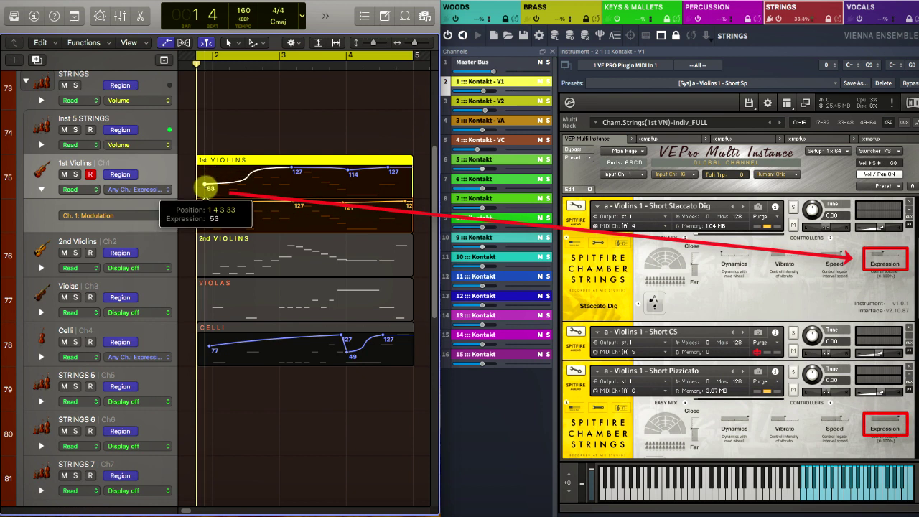
key("space")
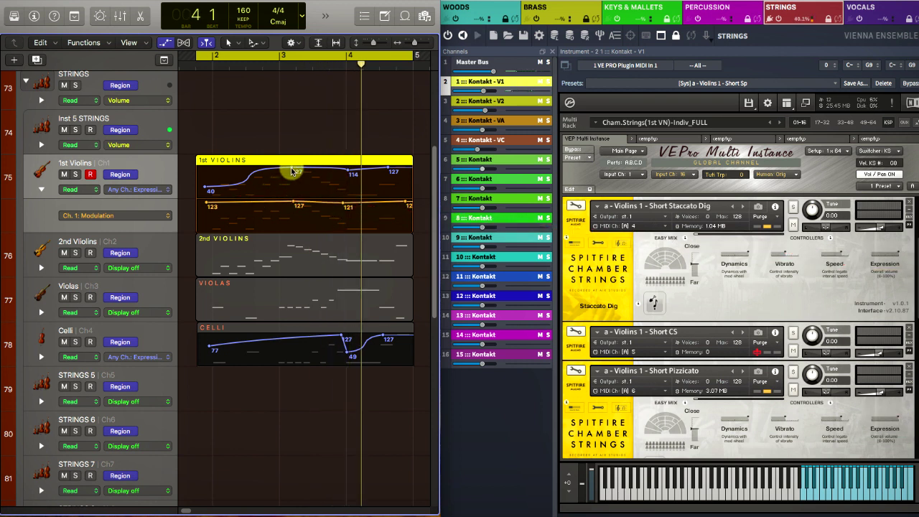
Step: Lower the 1st Violins' Expression point near bar 3 to 53 and audition it, and set the nearby Modulation point to 64
left_click_drag(293, 171, 296, 191)
key("space")
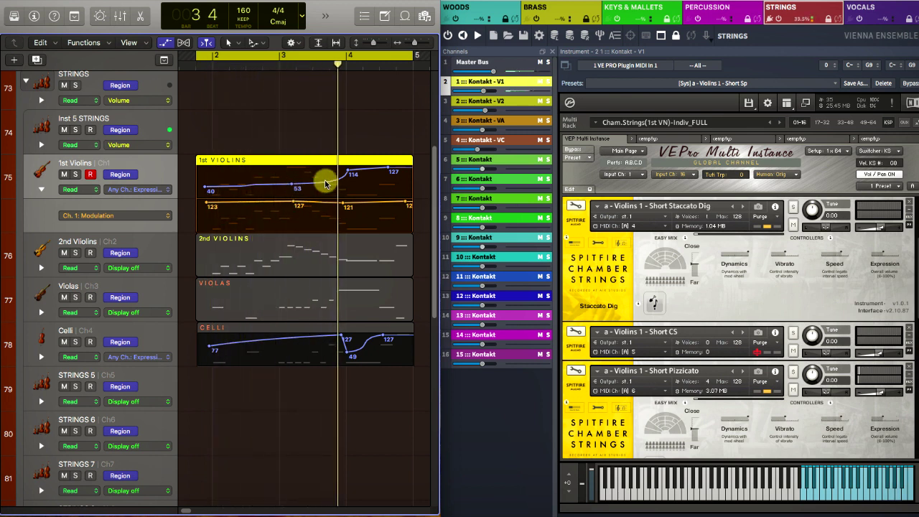
left_click_drag(293, 188, 298, 217)
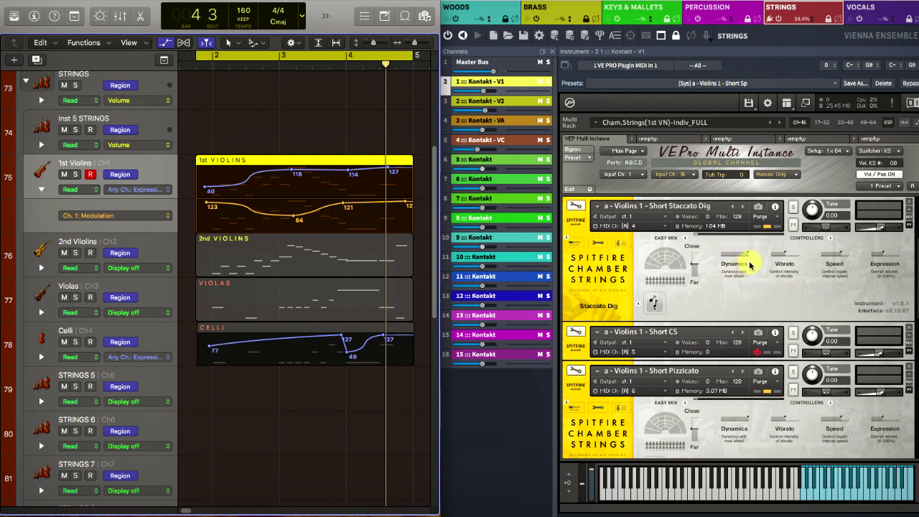
Step: Show the 1st Violins patches of rack slots 17-32 and play the region to watch their controllers
left_click(822, 123)
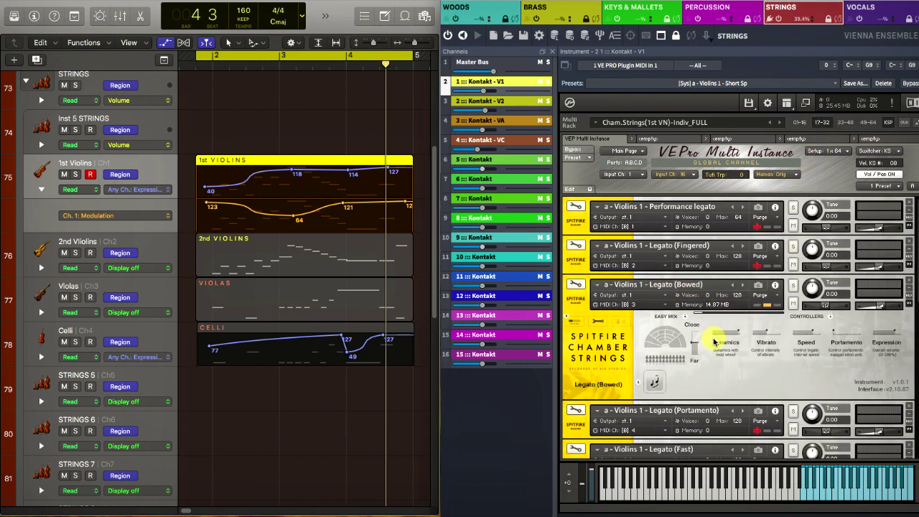
key("space")
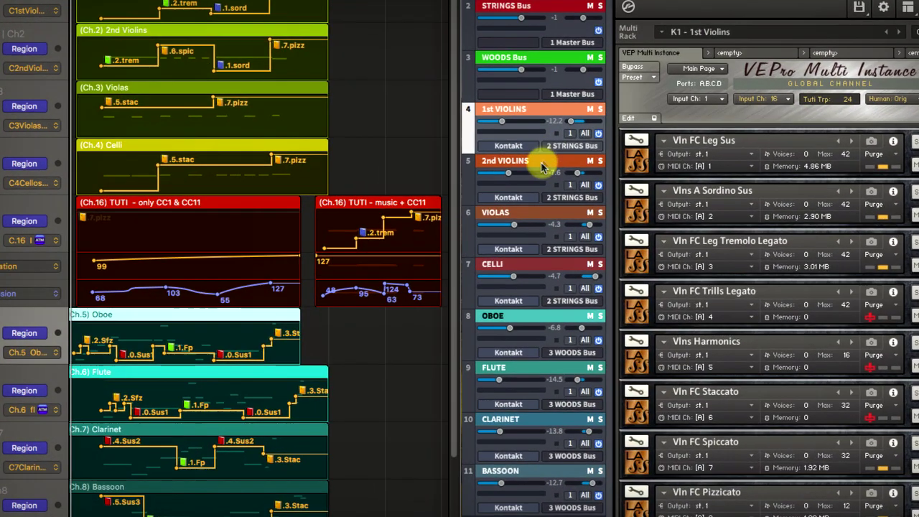
Step: Examine the Global Channel input setting of the string instances and of the Oboe, Flute, Clarinet and Bassoon instances
left_click(503, 227)
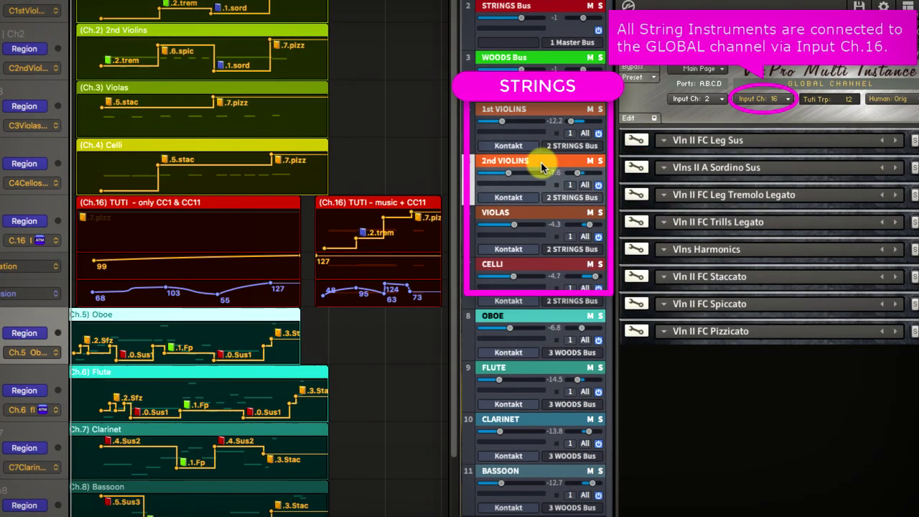
left_click(540, 216)
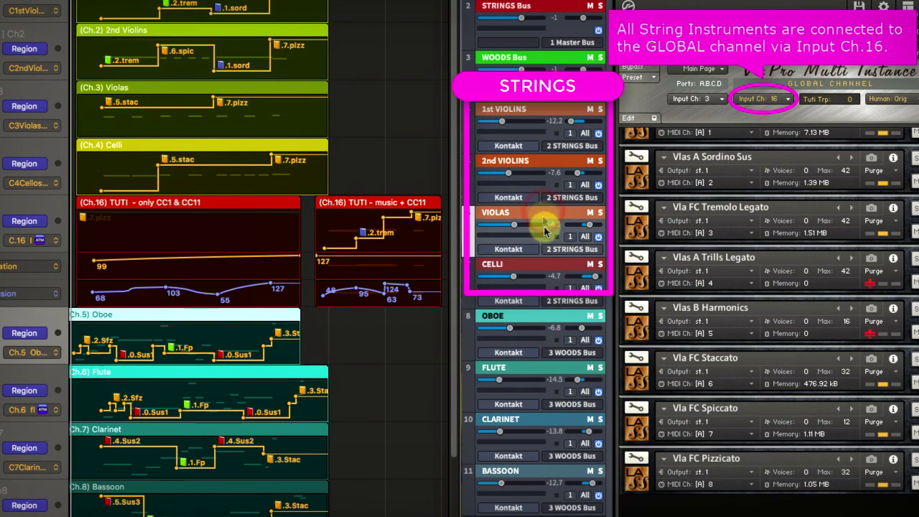
left_click(544, 264)
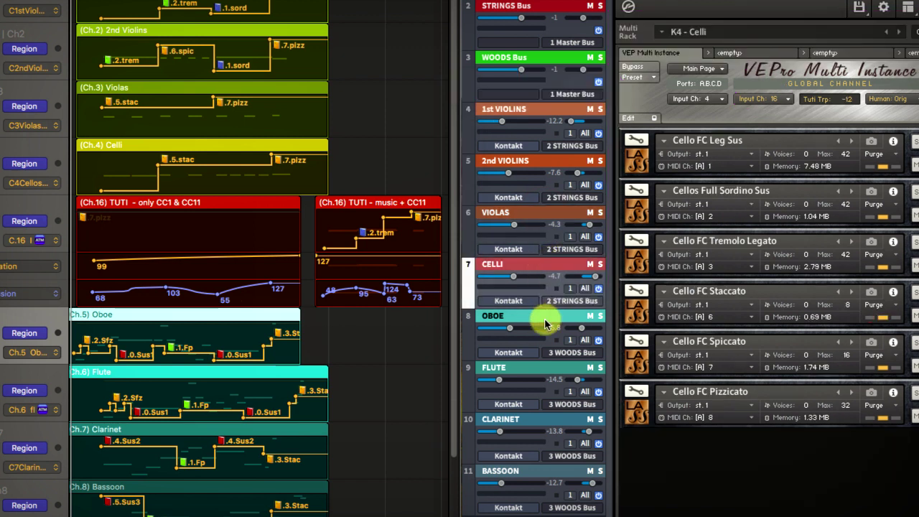
left_click(544, 324)
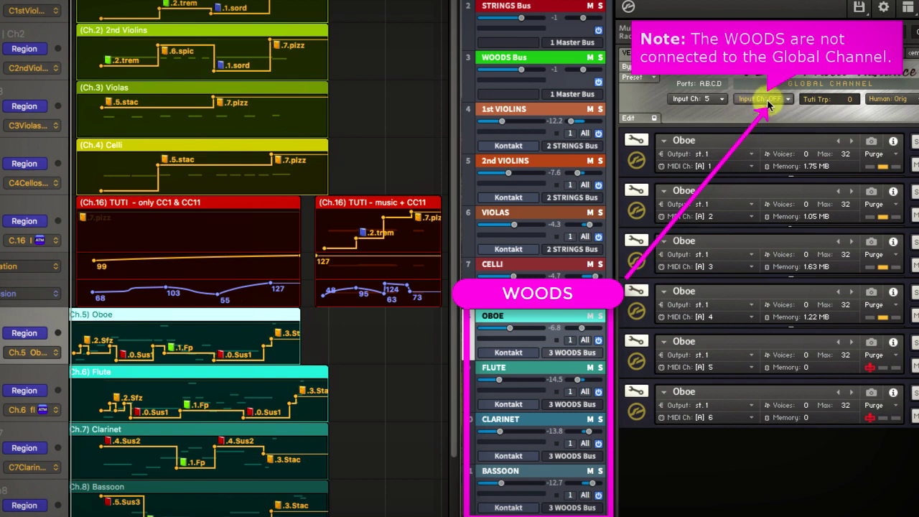
left_click(565, 375)
left_click(551, 430)
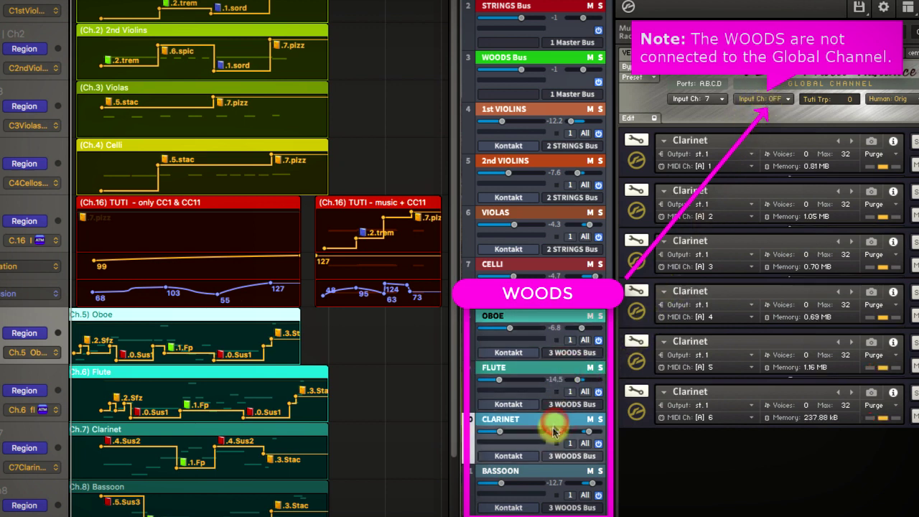
left_click(550, 472)
left_click(553, 323)
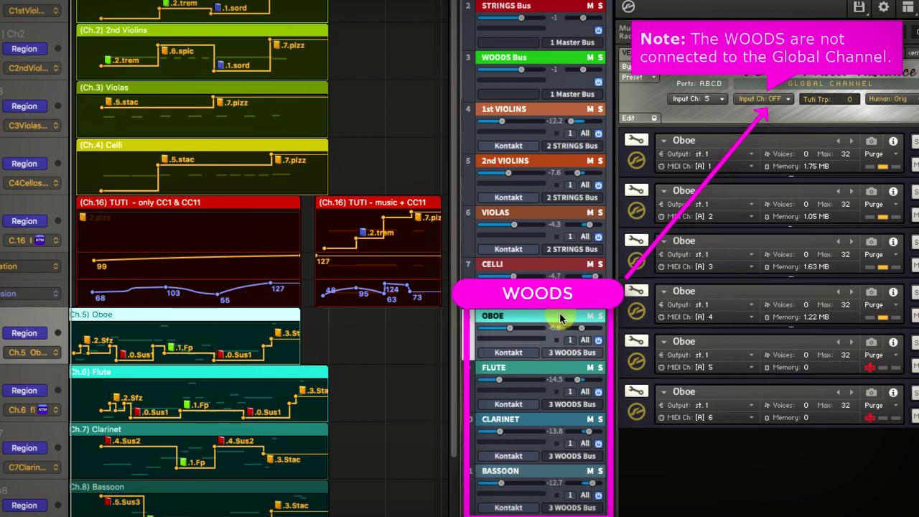
Step: Open the Oboe patches on MIDI channels 1, 2 and 3 in turn to examine the articulation selected in each
left_click(637, 162)
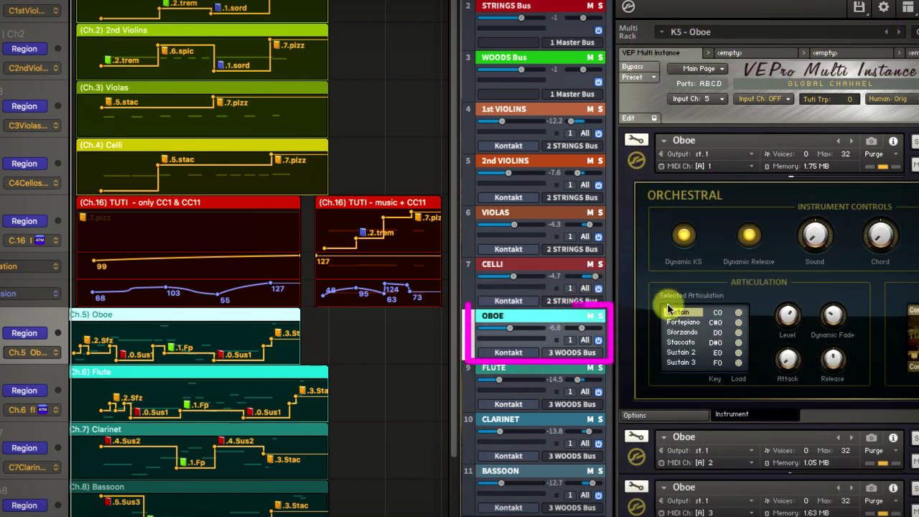
left_click(637, 161)
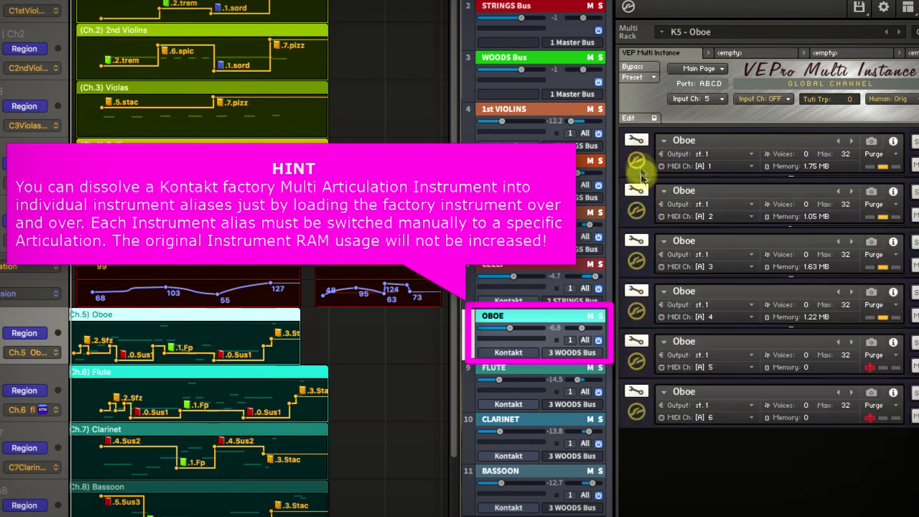
left_click(637, 211)
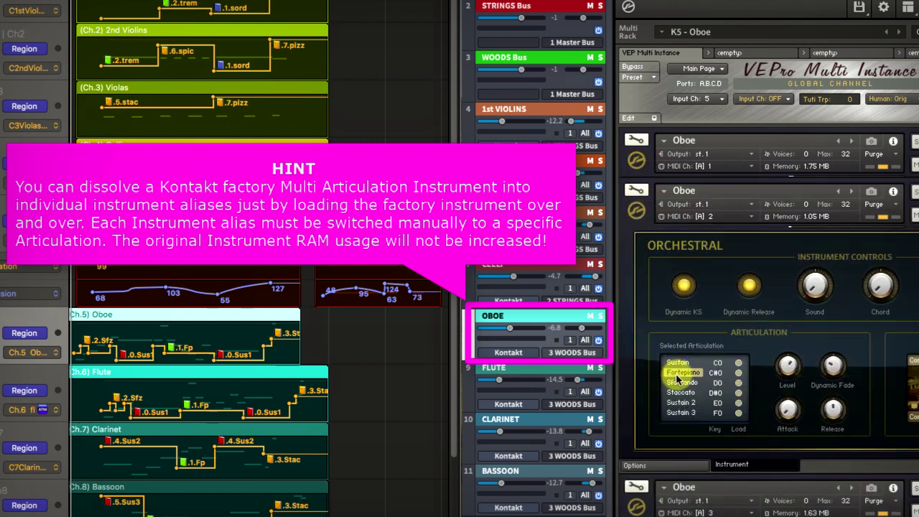
left_click(678, 382)
left_click(636, 211)
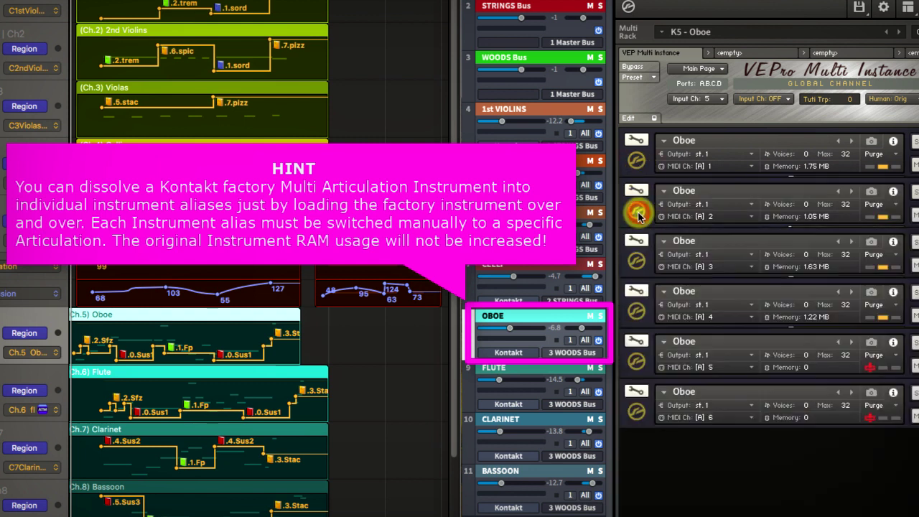
left_click(637, 264)
left_click(674, 433)
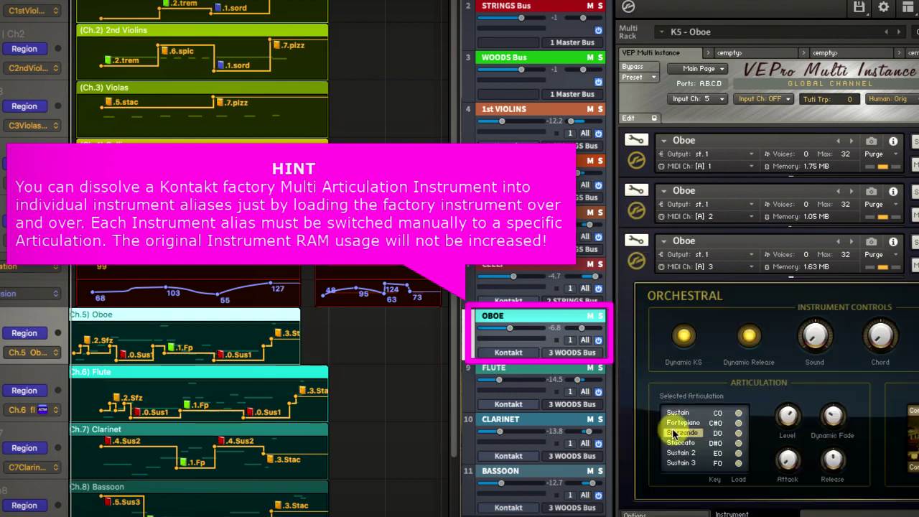
left_click(636, 263)
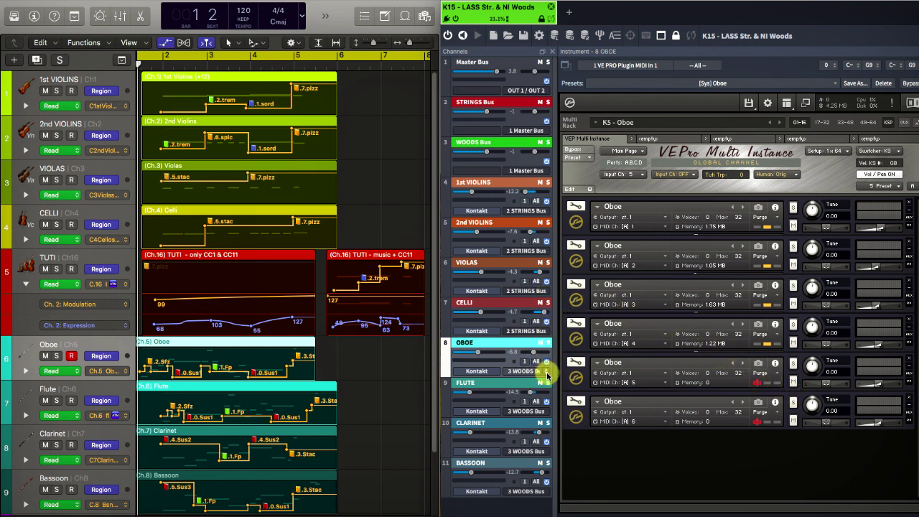
Step: Check the bus routing of the Oboe and 1st Violins channels against the WOODS and STRINGS buses
left_click(547, 374)
mouse_move(567, 400)
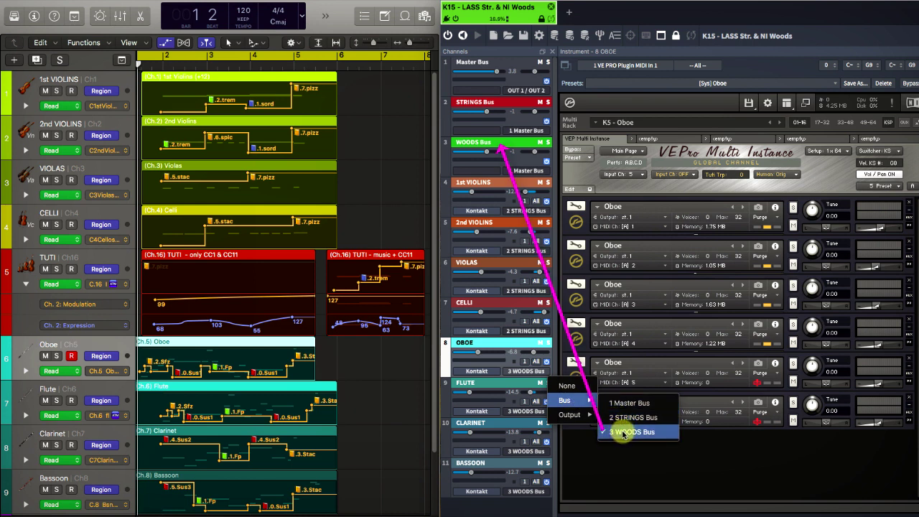
left_click(491, 146)
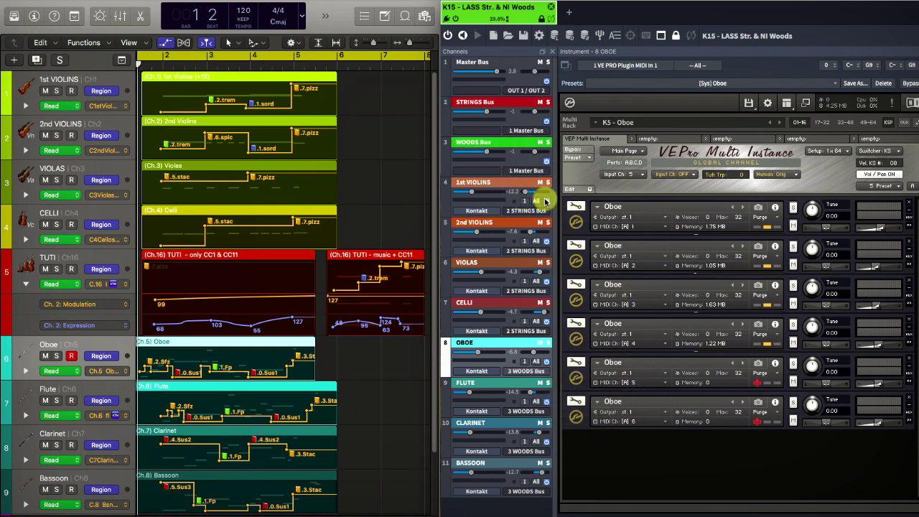
left_click(547, 211)
mouse_move(578, 240)
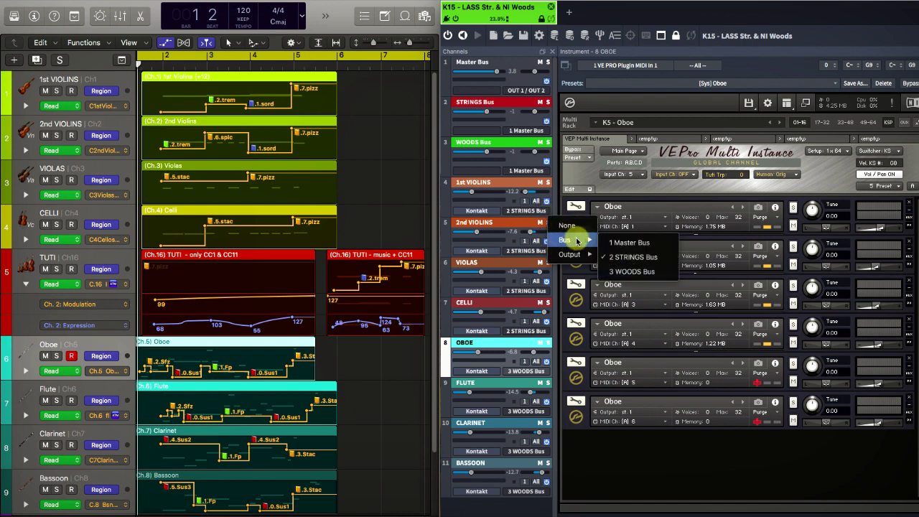
left_click(623, 257)
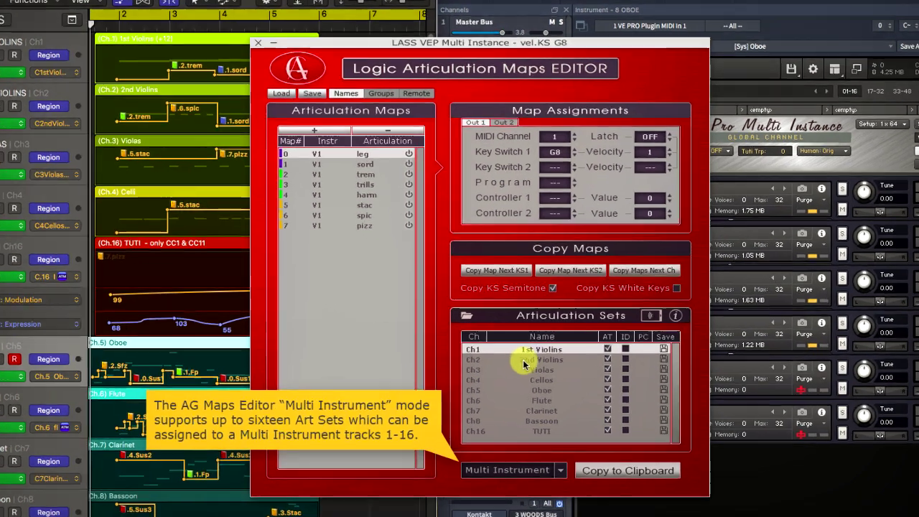
Step: Step through the Articulation Sets from 1st Violins down through the woodwinds to review each channel's articulation maps
left_click(514, 356)
key("Down")
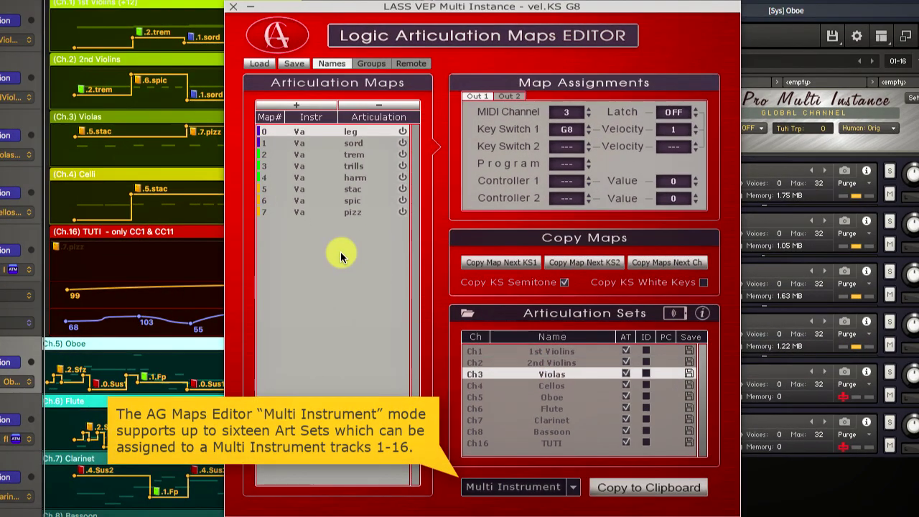
key("Down")
key("Down")
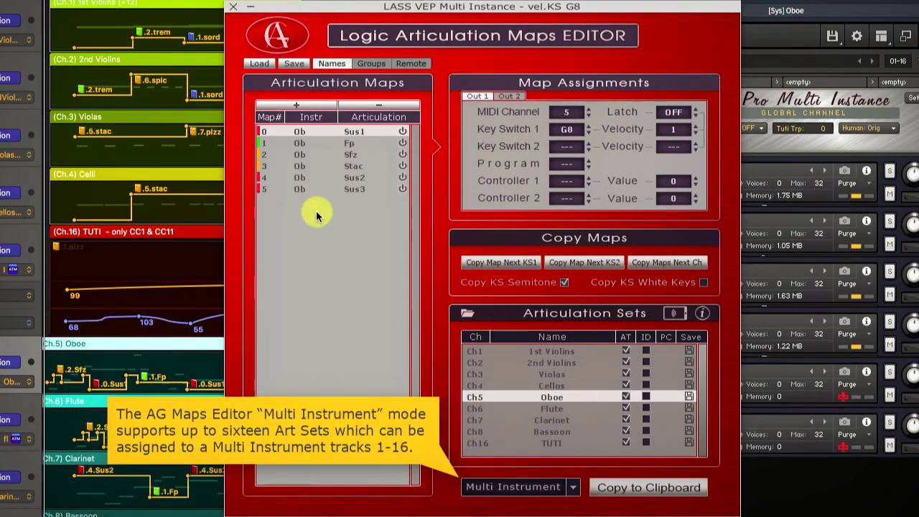
key("Down")
key("Down")
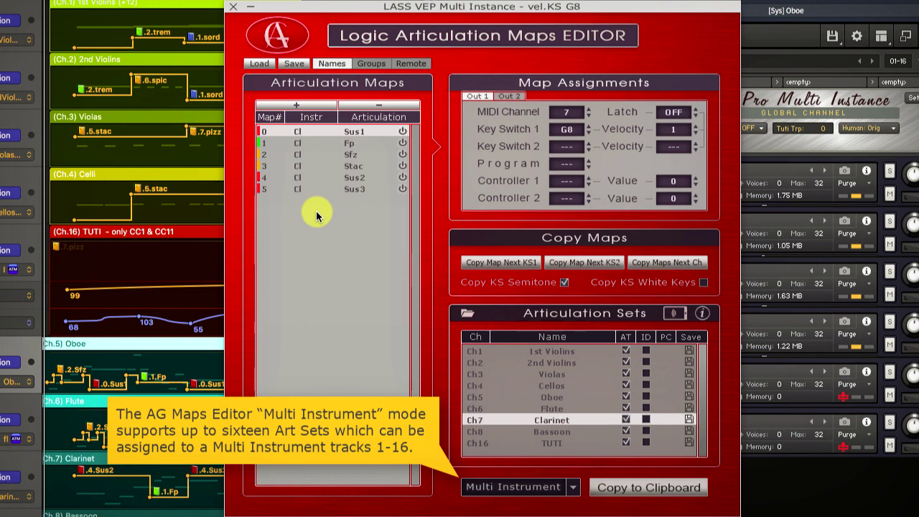
key("Down")
key("Down")
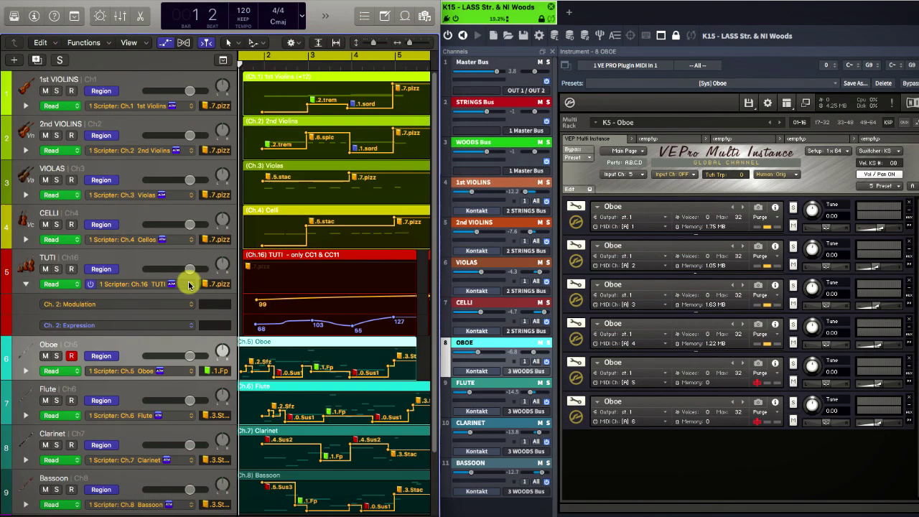
Step: Review the TUTI track's articulation list and choose .3.trills as the articulation of the 1st Violins track
left_click(223, 285)
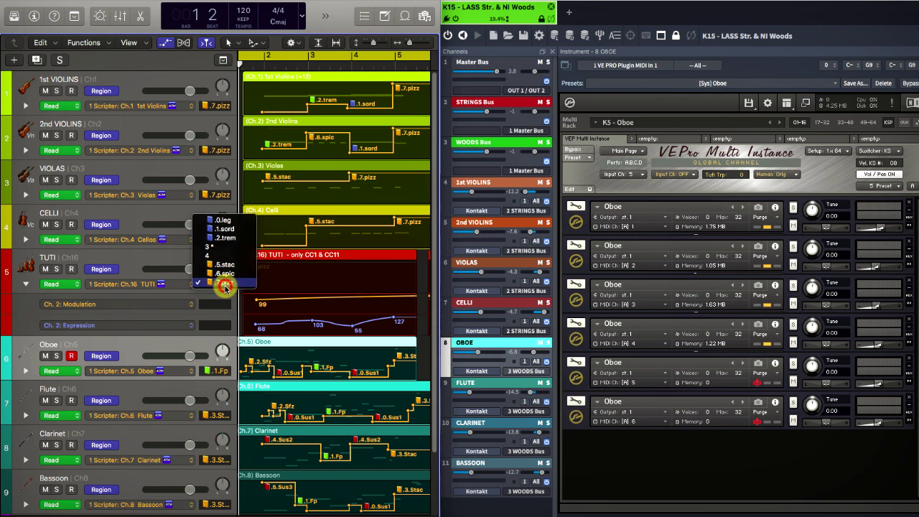
left_click(225, 283)
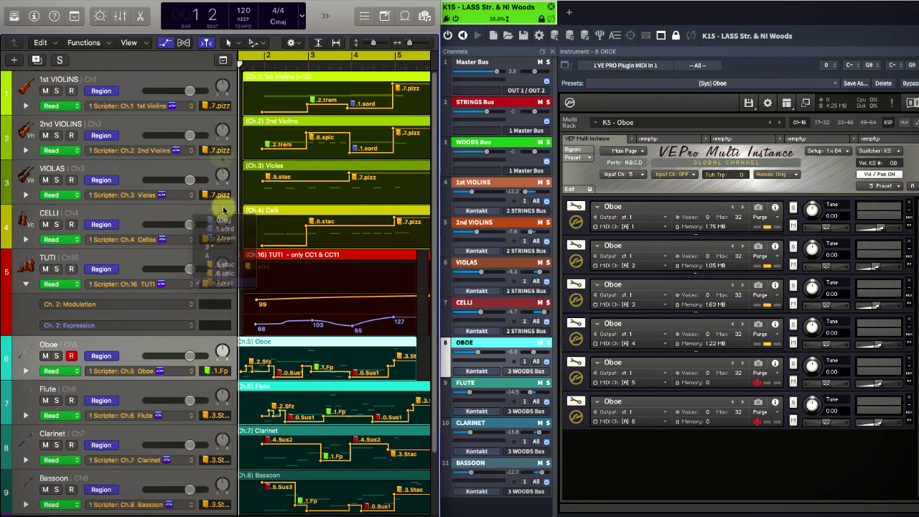
left_click(223, 107)
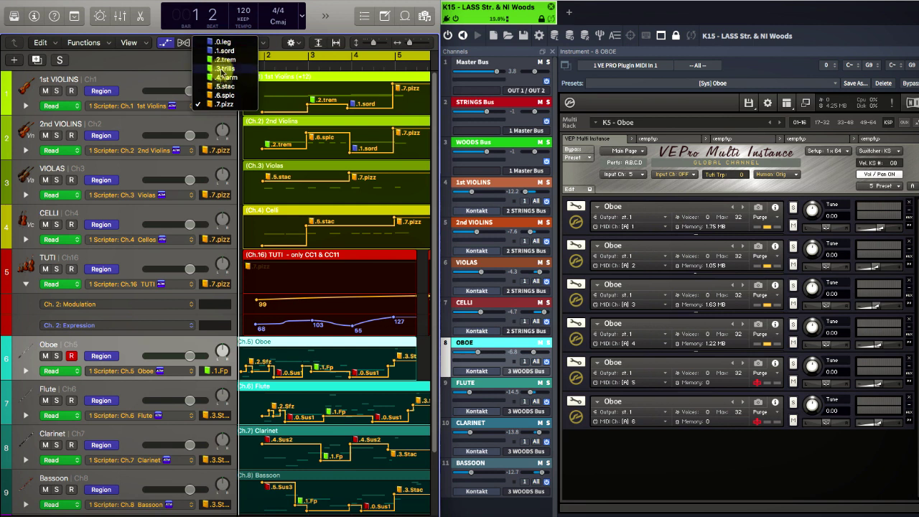
left_click(222, 69)
Step: Review the Oboe track's articulation list and narrow the track header area to give the regions more room
left_click(224, 372)
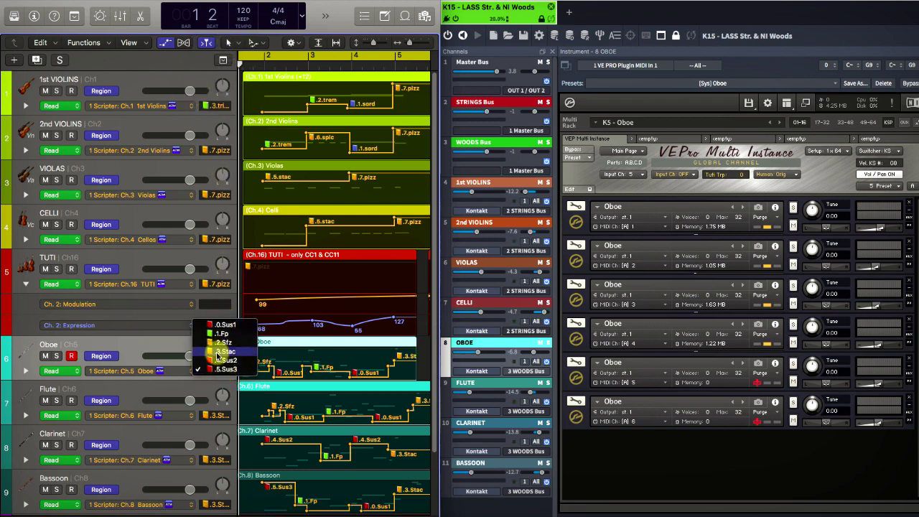
left_click(257, 160)
left_click_drag(237, 67, 93, 69)
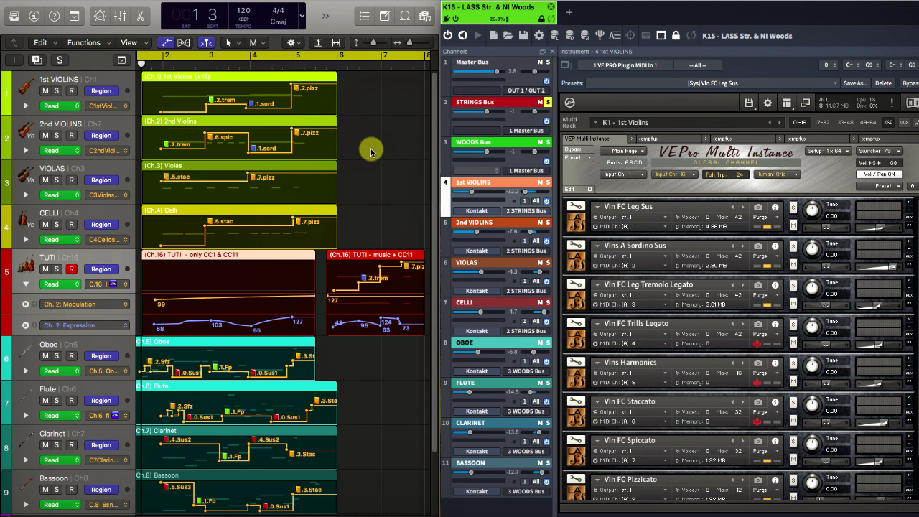
Step: Play the strings with the shared Modulation and Expression automation of the first TUTI region, following its Expression curve
key("space")
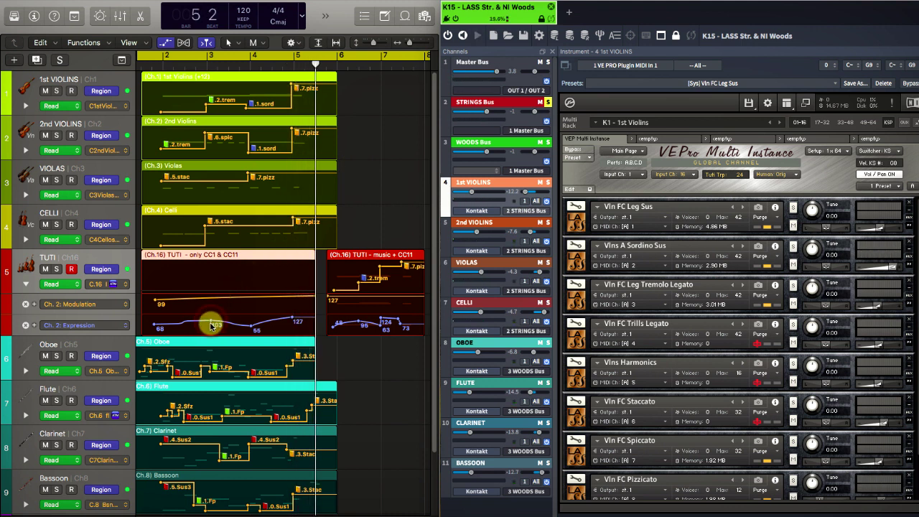
left_click_drag(212, 325, 210, 333)
key("space")
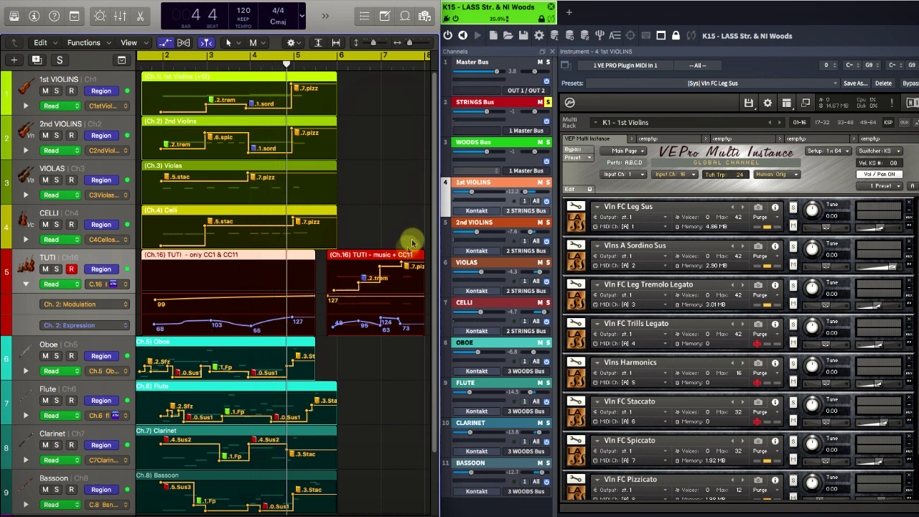
Step: Select the TUTI Woods track and set the Oboe instance's Global Channel input to 15
left_click_drag(434, 198, 423, 257)
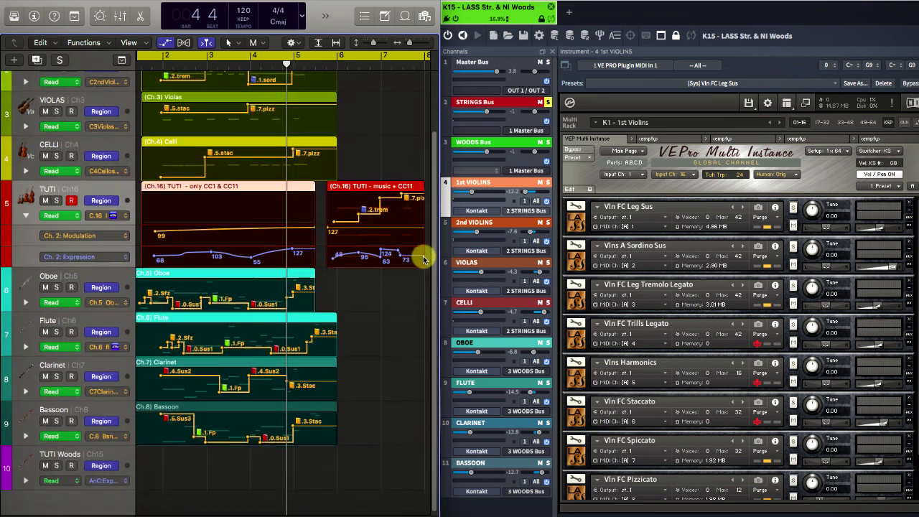
left_click(119, 454)
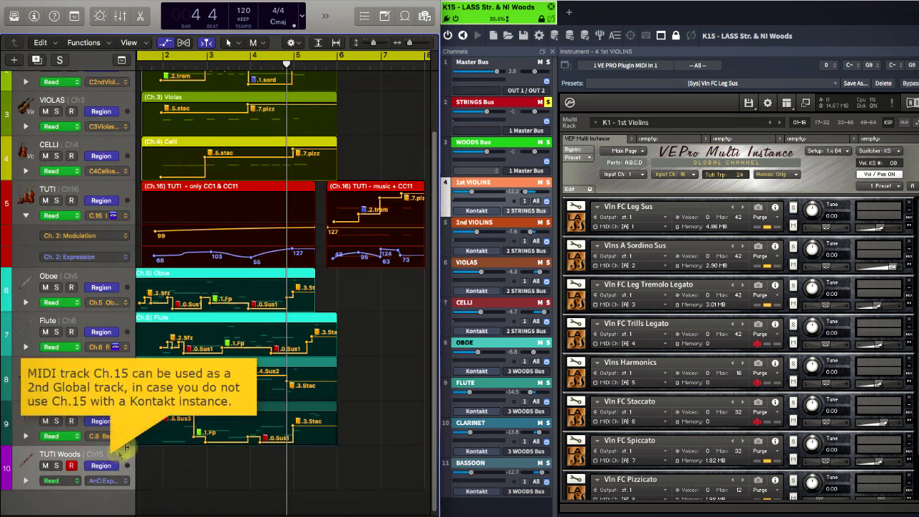
left_click(486, 349)
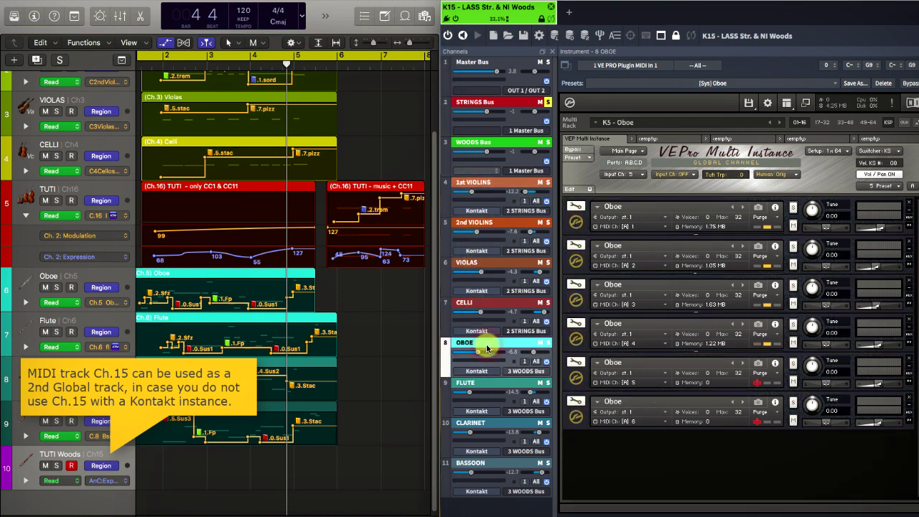
left_click(683, 176)
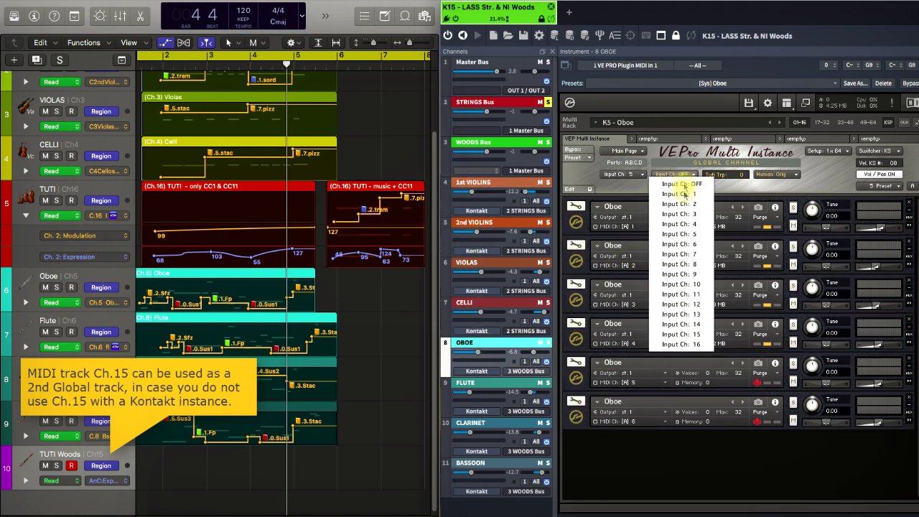
left_click(683, 336)
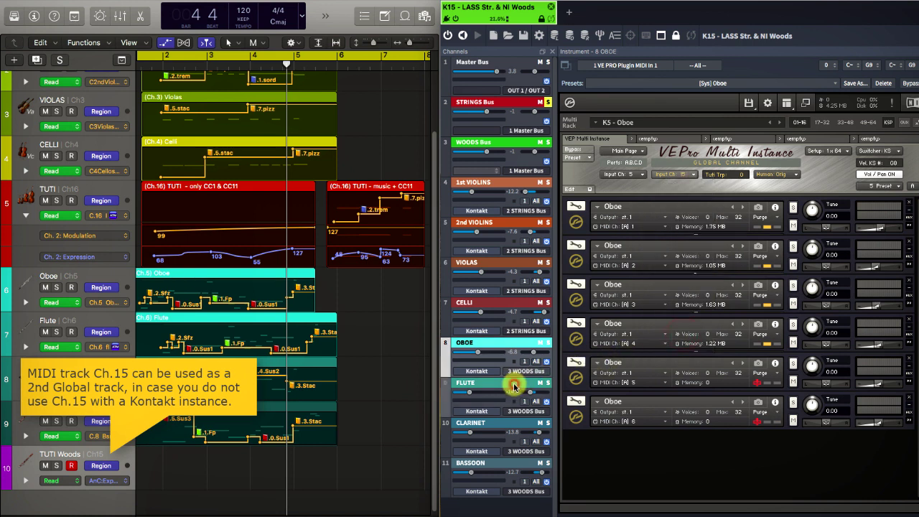
Step: Set the Global Channel input of the Flute, Clarinet and Bassoon instances to 15
left_click(514, 387)
left_click(683, 177)
left_click(683, 336)
left_click(512, 430)
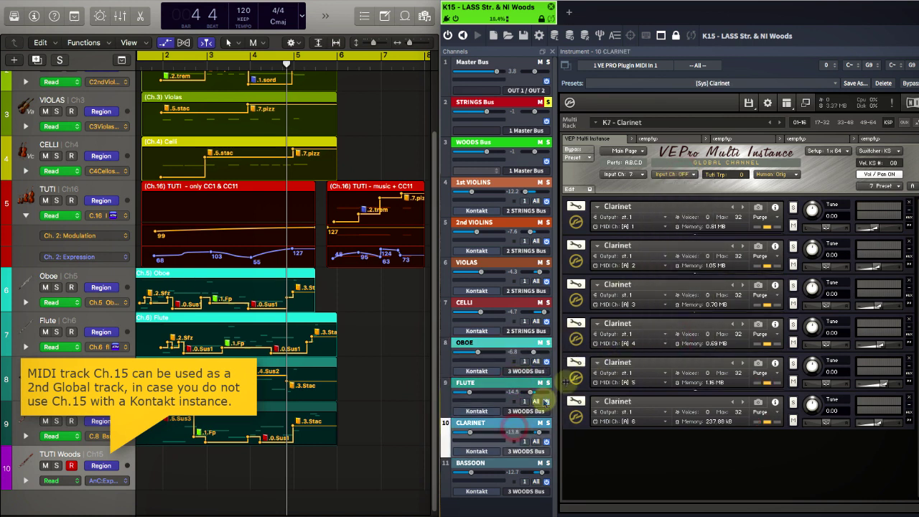
left_click(683, 176)
left_click(683, 335)
left_click(512, 467)
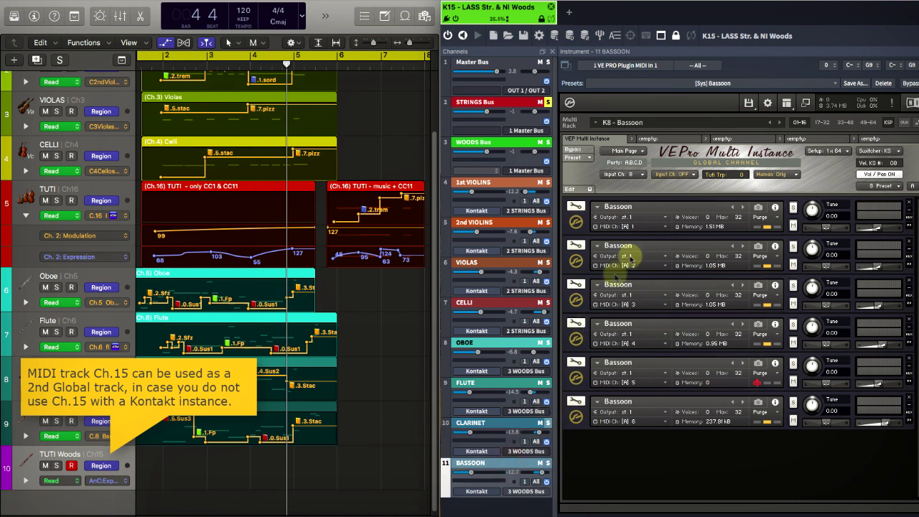
left_click(683, 177)
left_click(683, 335)
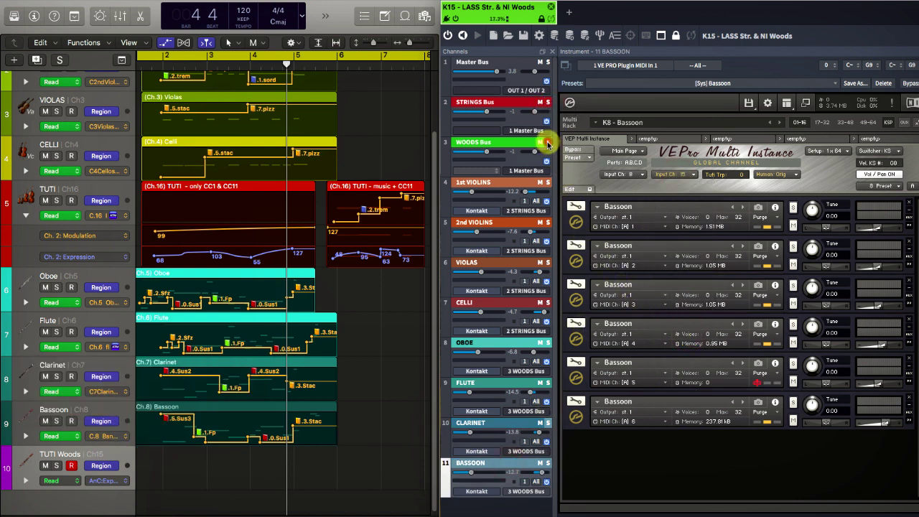
Step: Solo the WOODS Bus and create an empty MIDI region on the TUTI Woods track, extended to bar 6
scroll(165, 462, "left", 2)
right_click(160, 462)
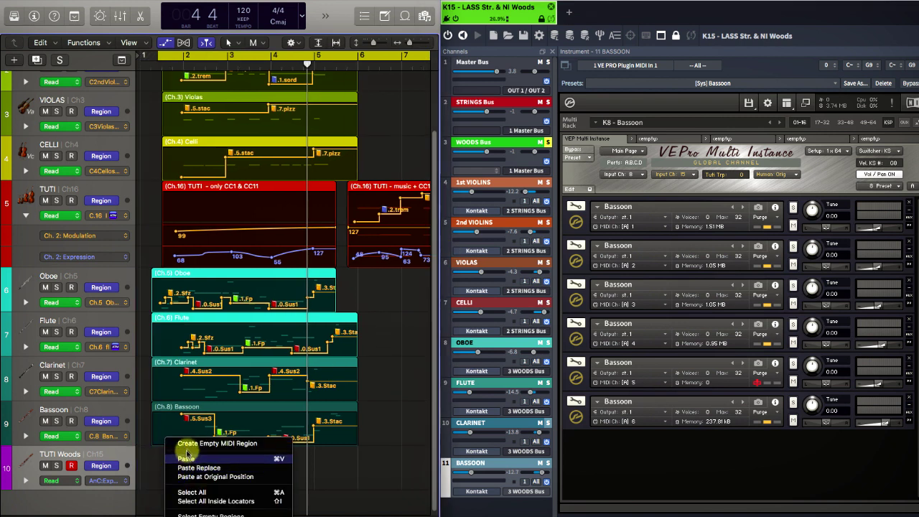
left_click(183, 443)
left_click_drag(192, 455, 357, 453)
Step: Draw a rising Expression ramp from 20 to 125 in the TUTI Woods region and play it from the start
left_click(156, 483)
left_click_drag(326, 486, 327, 459)
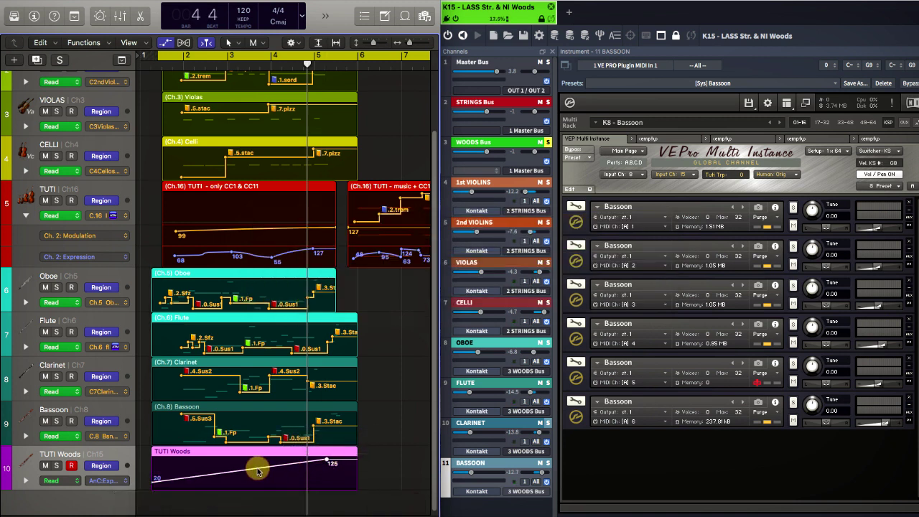
key("Return")
key("space")
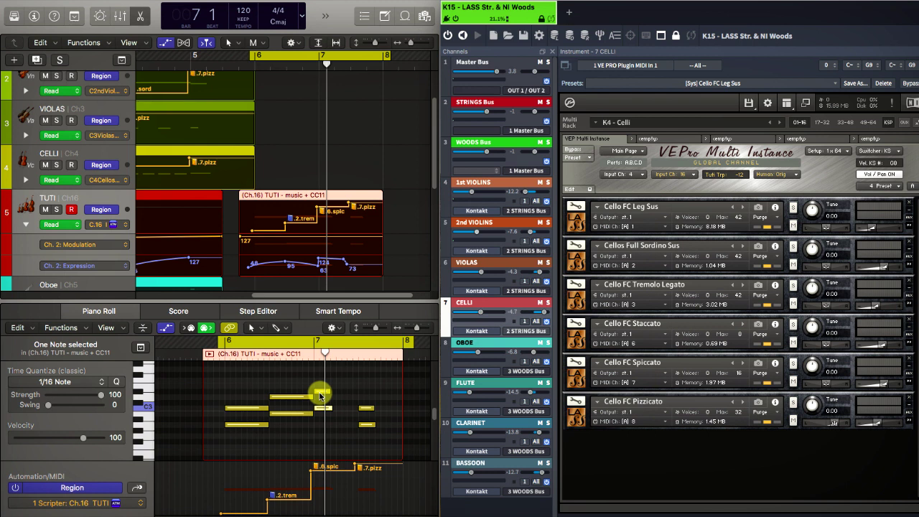
Step: Audition the TUTI music region's notes at bar 7 with the Celli instance shown, and repeat with the 1st Violins instance
left_click(320, 392)
left_click(323, 408)
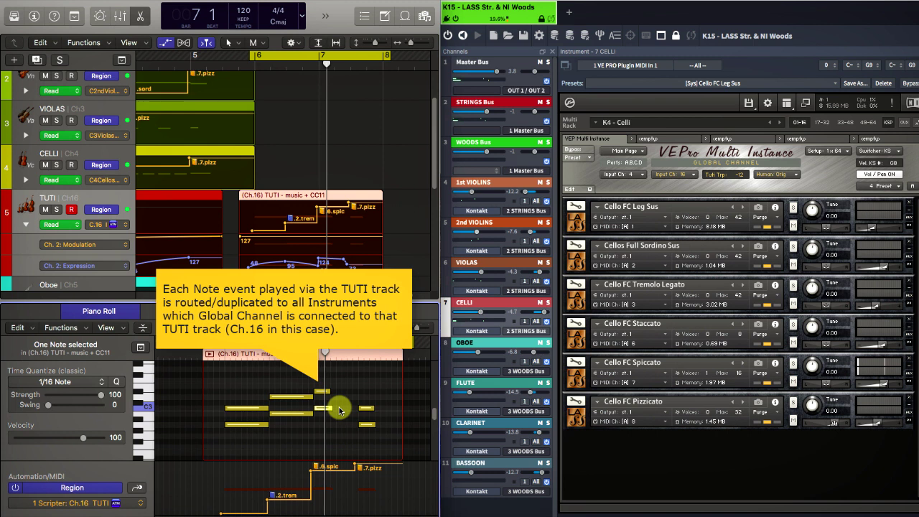
left_click(501, 194)
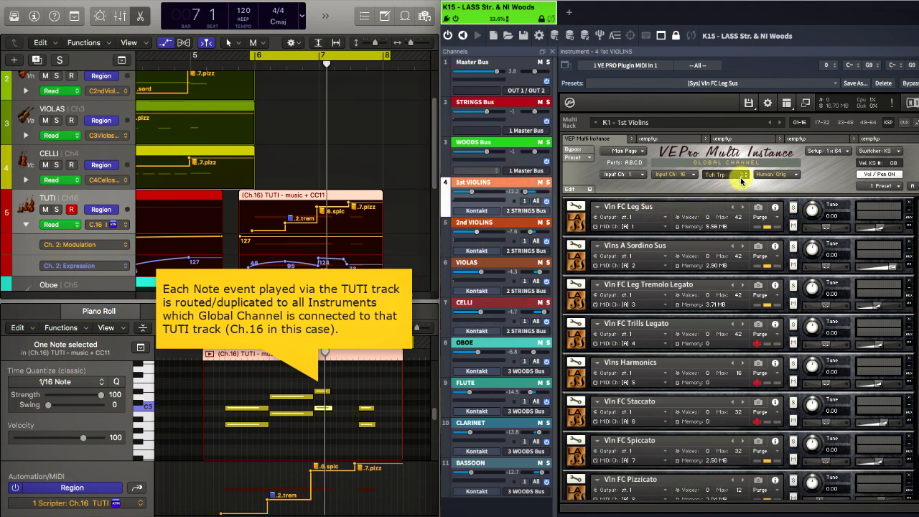
left_click(323, 409)
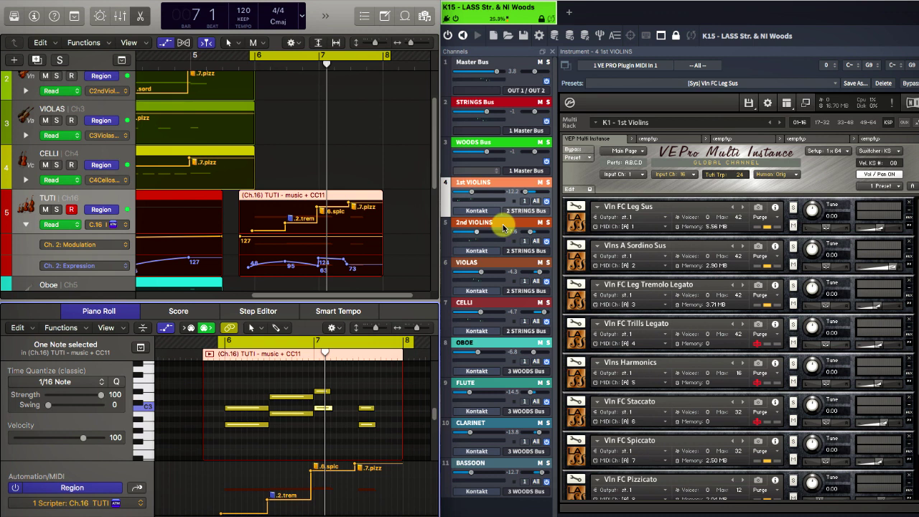
Step: Change the Tuti transposition of the 1st Violins and set the 2nd Violins' to 15 while playing the TUTI music region
key("space")
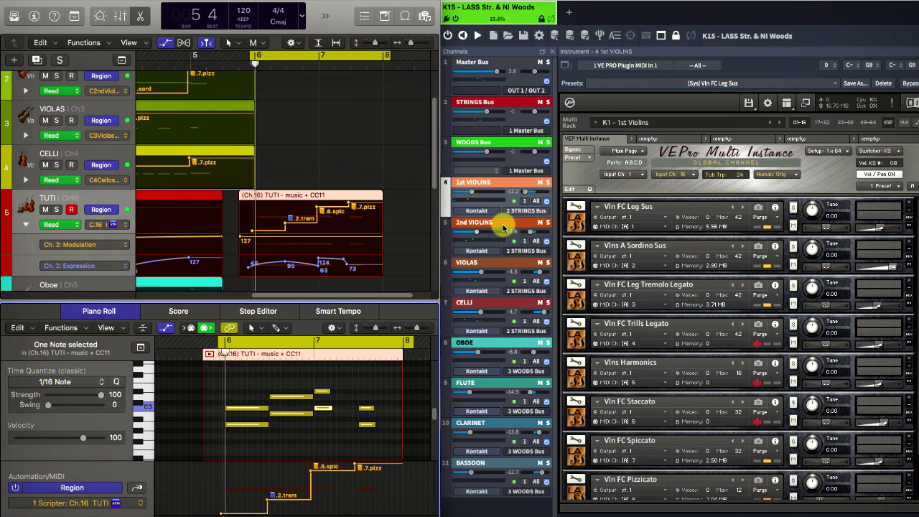
left_click(503, 228)
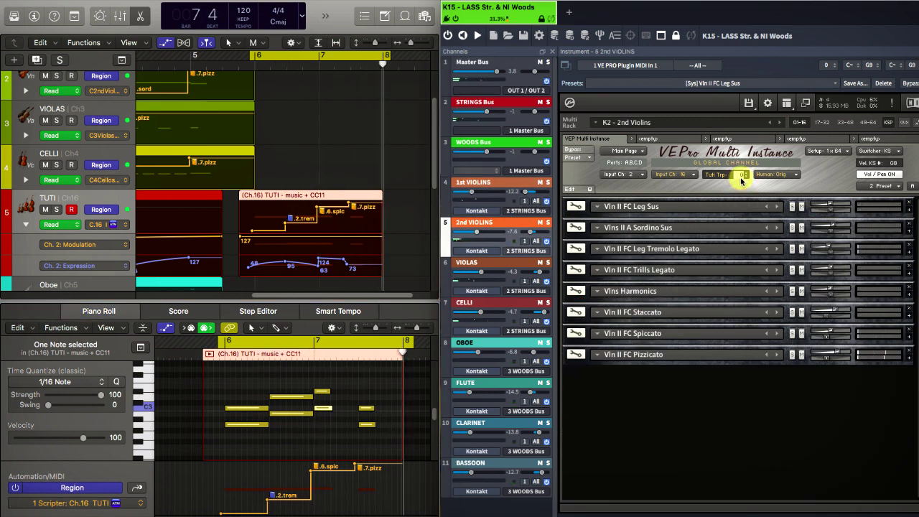
left_click(523, 181)
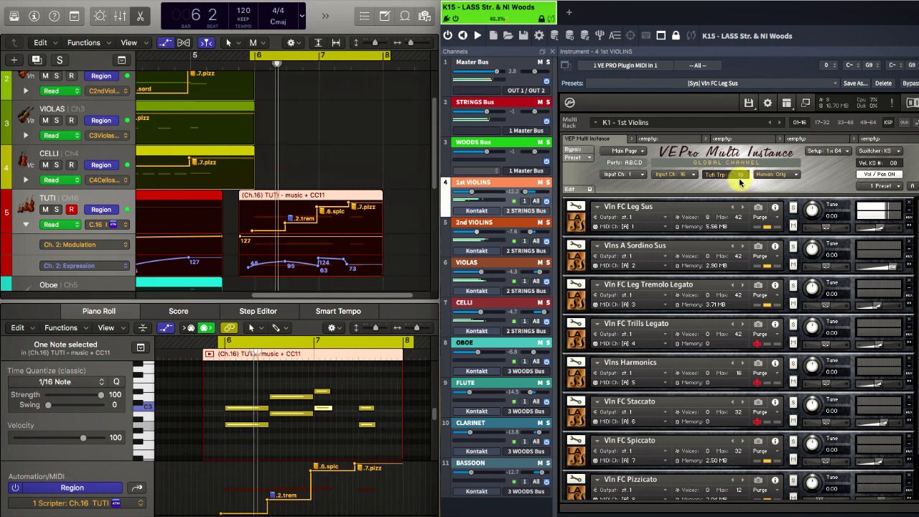
left_click(523, 219)
left_click(703, 190)
left_click(742, 176)
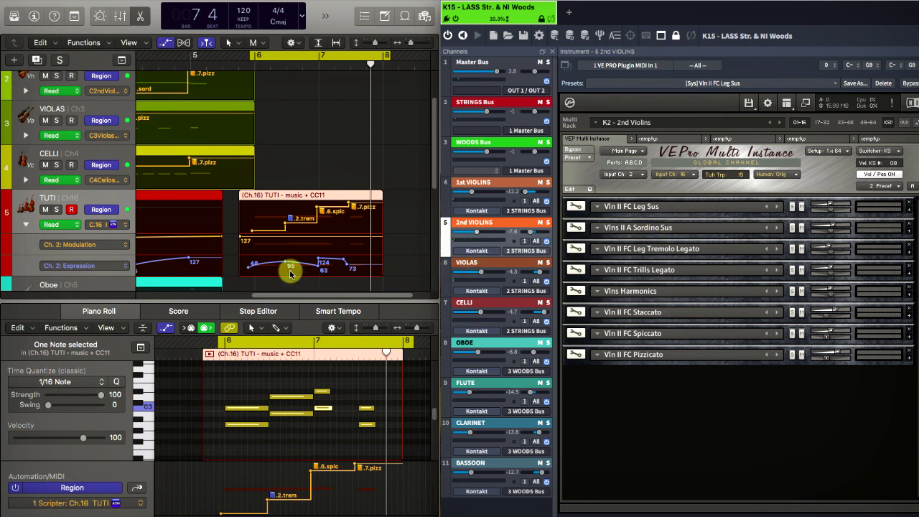
Step: Lower the middle Expression point of the TUTI music region to 27 and adjust its last Expression point during playback
key("space")
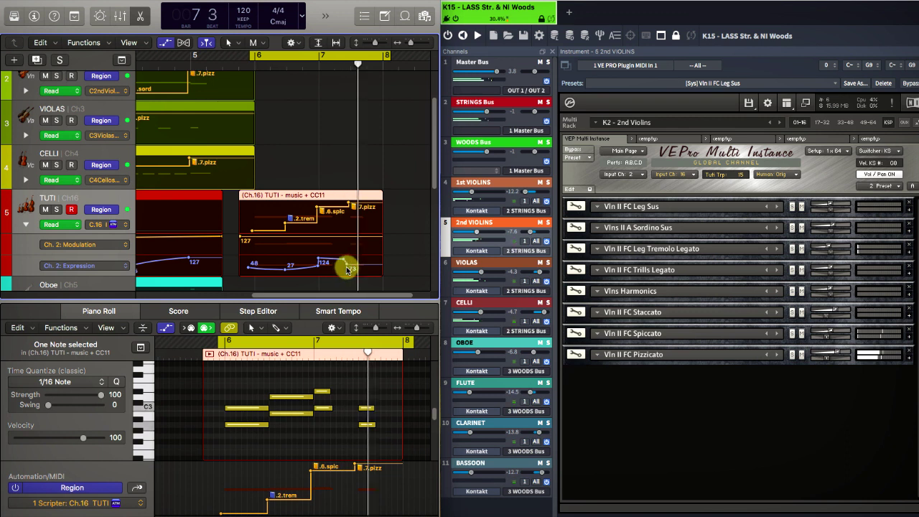
left_click_drag(348, 266, 344, 265)
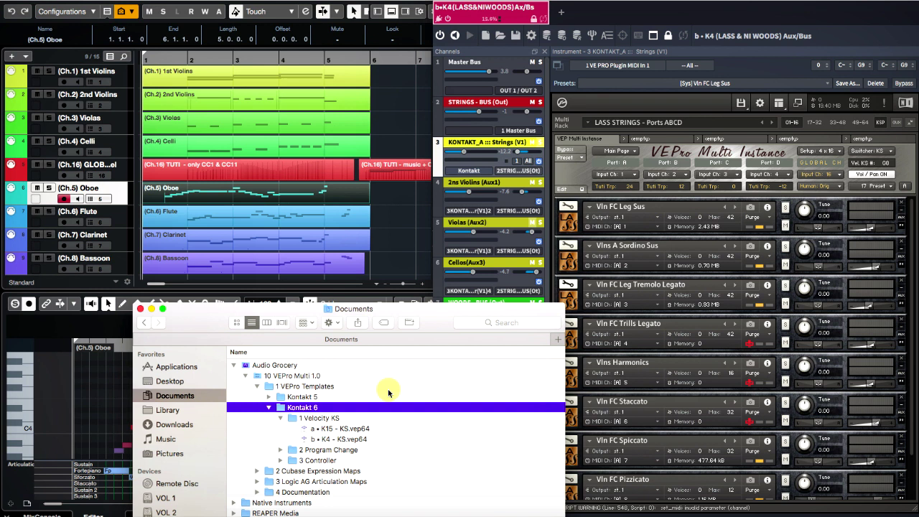
Step: Load the Kontakt 6 Velocity KS template b • K4 - KS.vep64 into Vienna Ensemble Pro and show its fourth Kontakt instance
left_click(331, 439)
left_click_drag(319, 441, 565, 14)
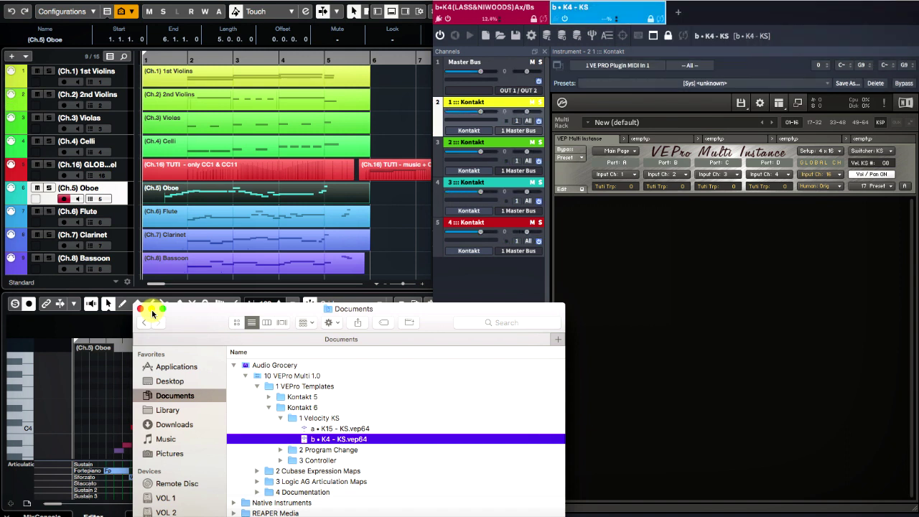
left_click(152, 309)
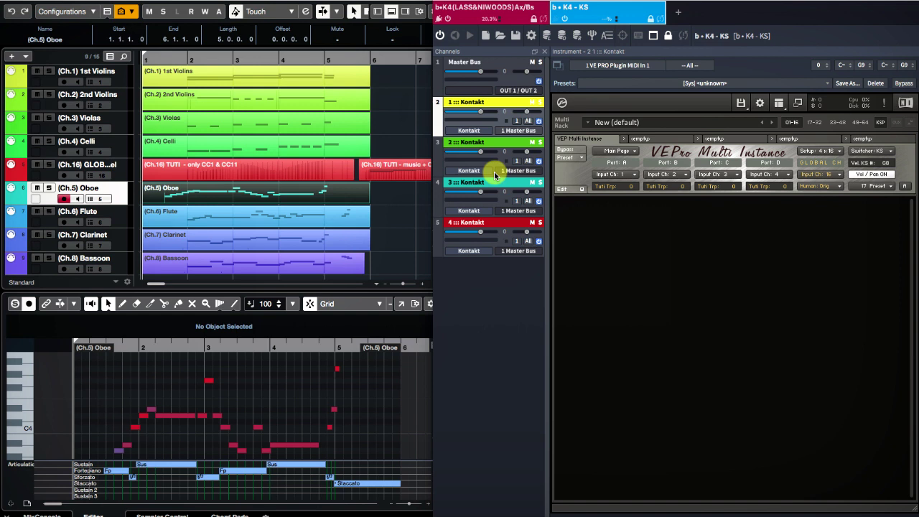
left_click(498, 224)
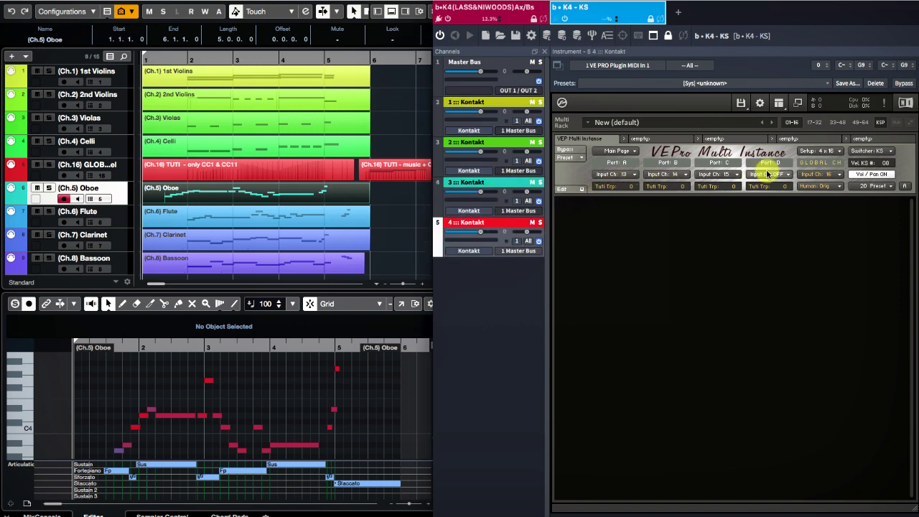
Step: Delete the loaded b • K4 - KS instance
left_click(650, 18)
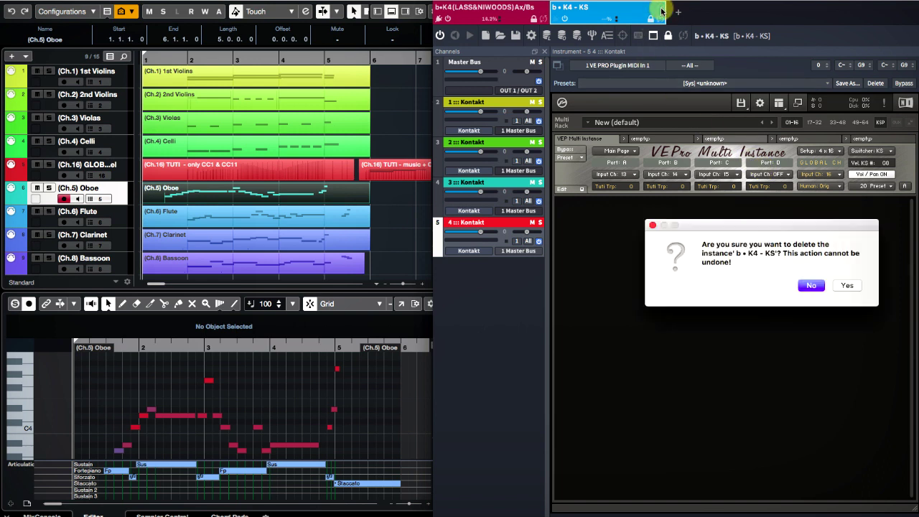
left_click(818, 280)
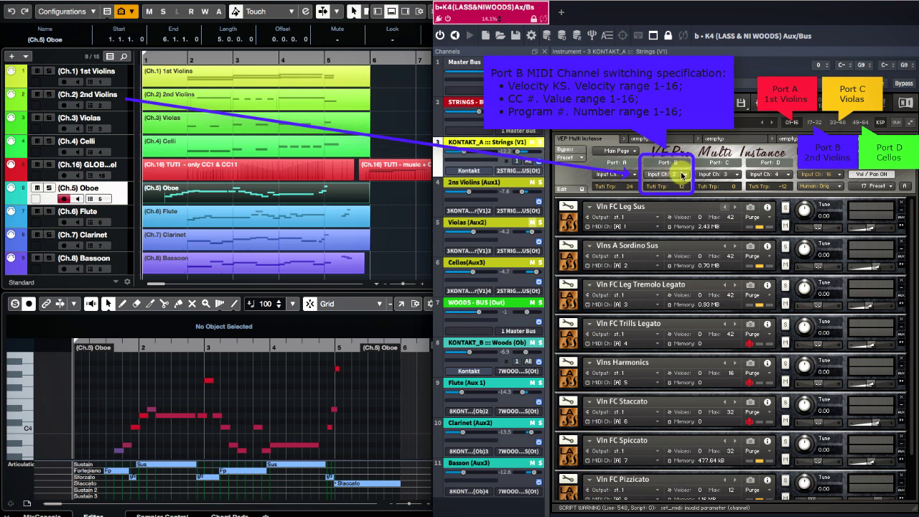
Step: Examine port B of the strings Kontakt instance and ports A to D of the woods Kontakt instance
left_click(812, 123)
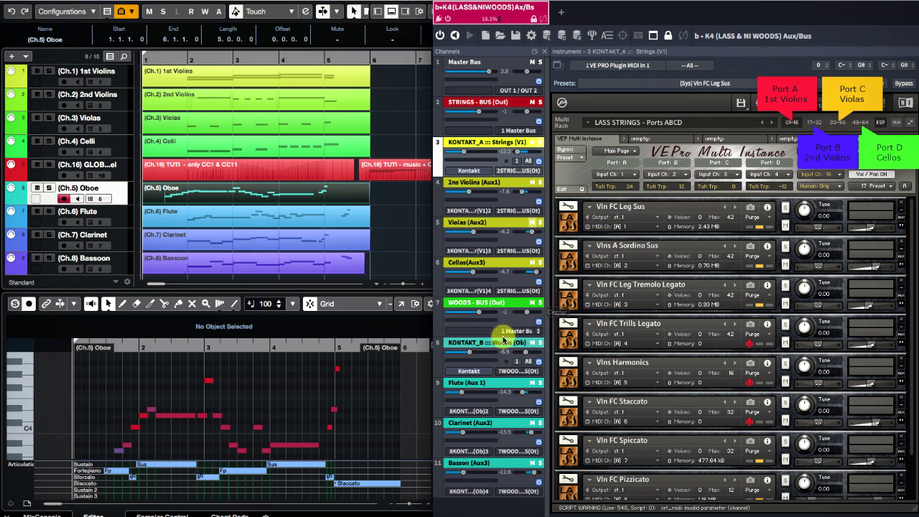
left_click(510, 346)
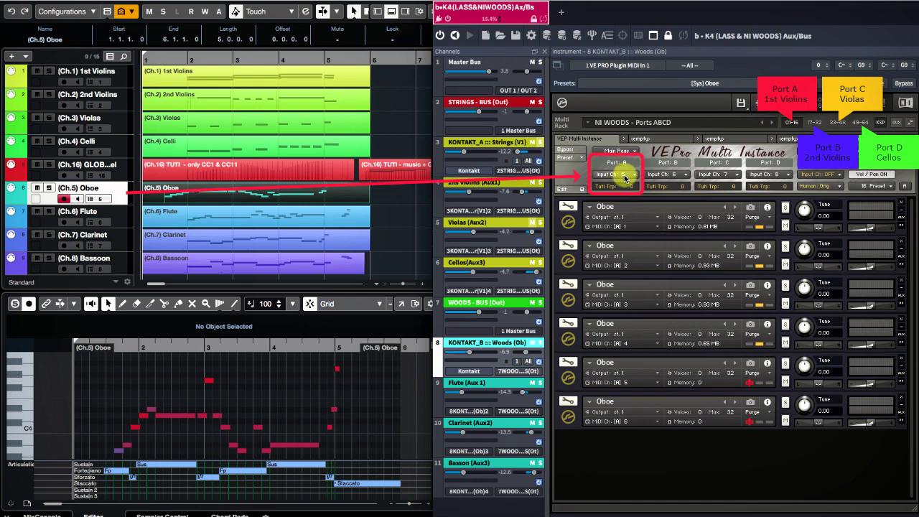
left_click(814, 122)
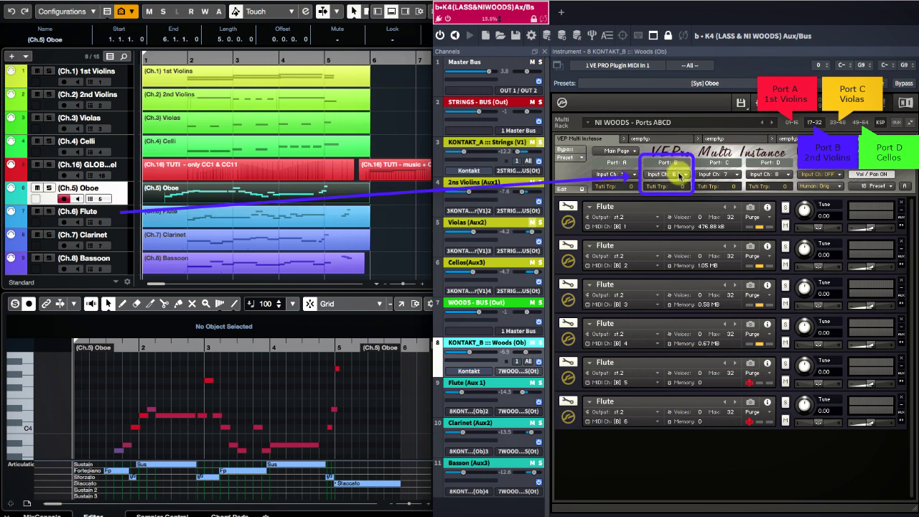
left_click(835, 122)
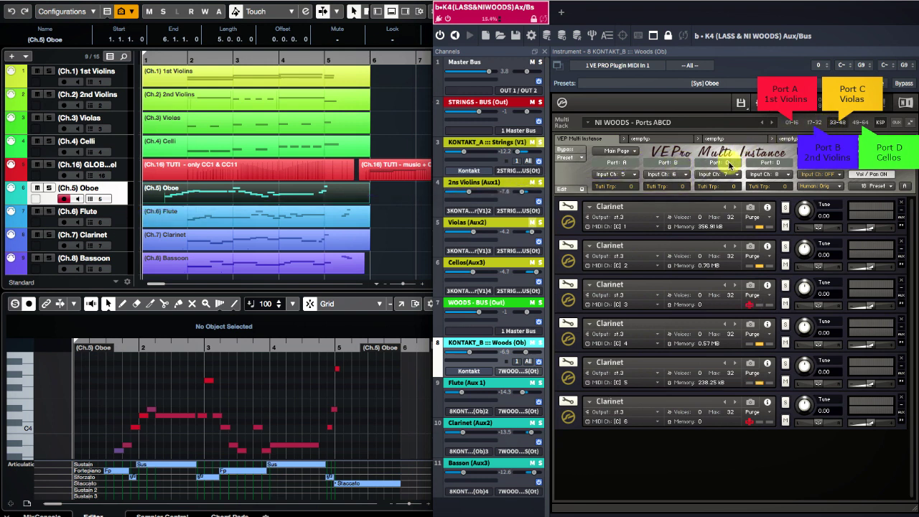
left_click(859, 123)
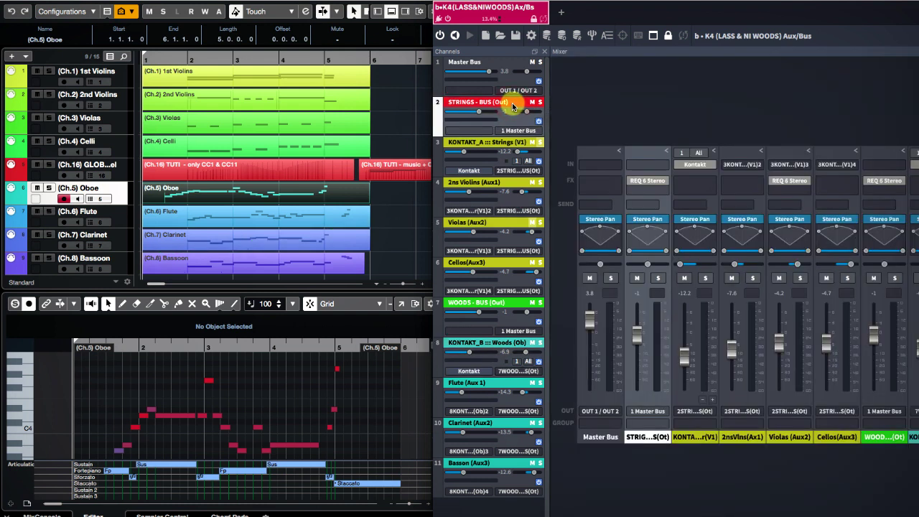
Step: Show the mixer and examine the bus output routing of the 2nd Violins aux channel
left_click(504, 102)
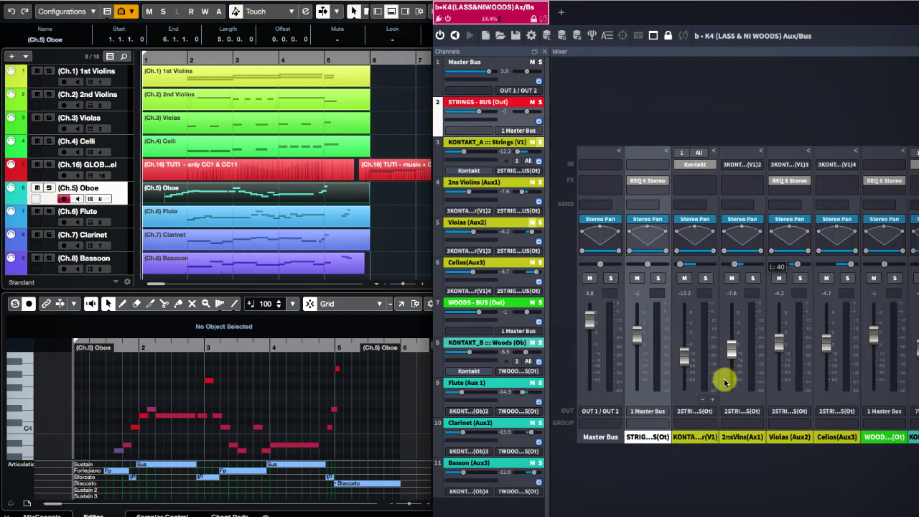
left_click(758, 412)
mouse_move(770, 443)
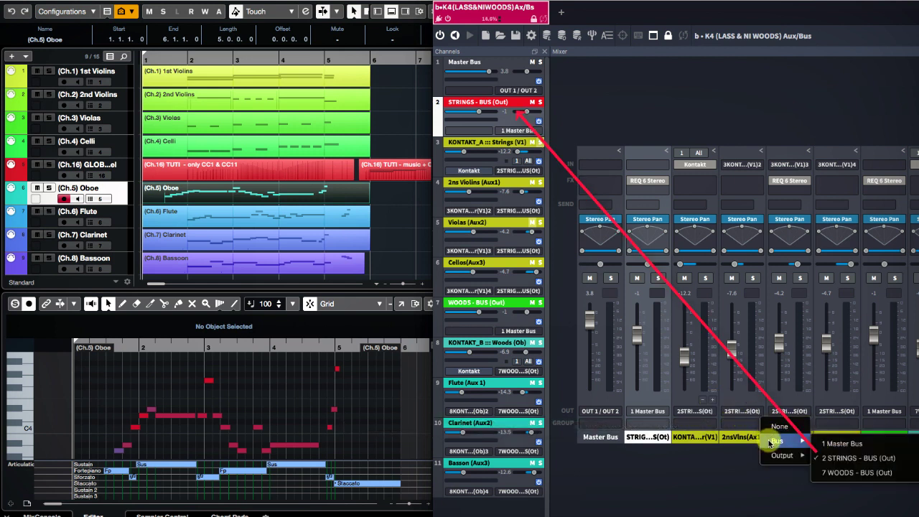
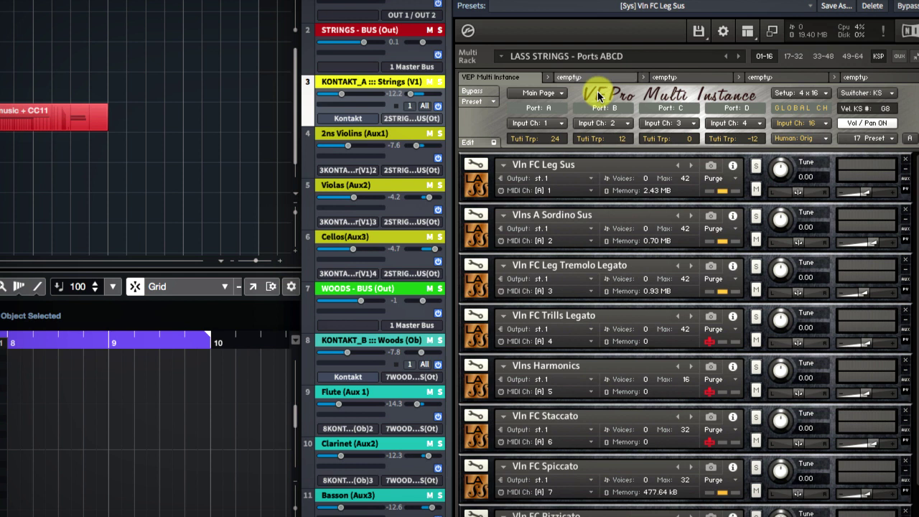
Step: Switch the LASS STRINGS multi's setup to 1 x 64 and back to 4 x 16
left_click(785, 94)
left_click(788, 106)
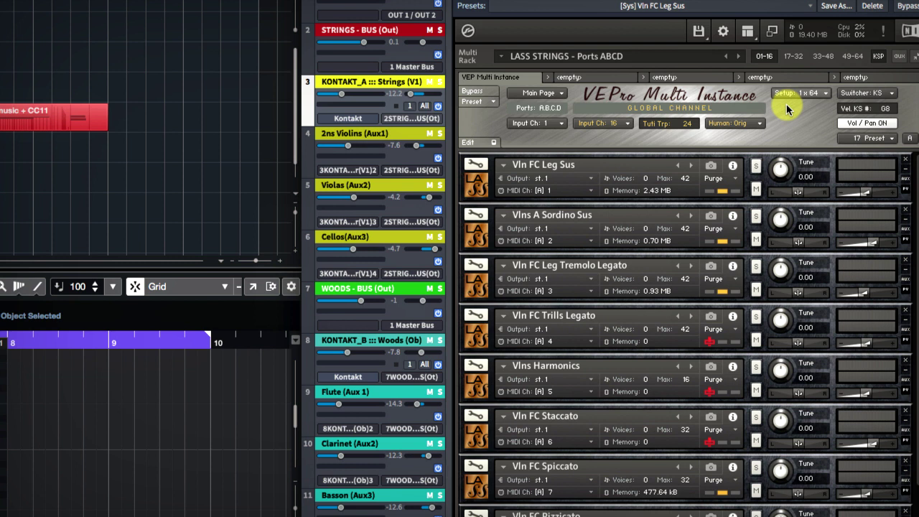
left_click(790, 94)
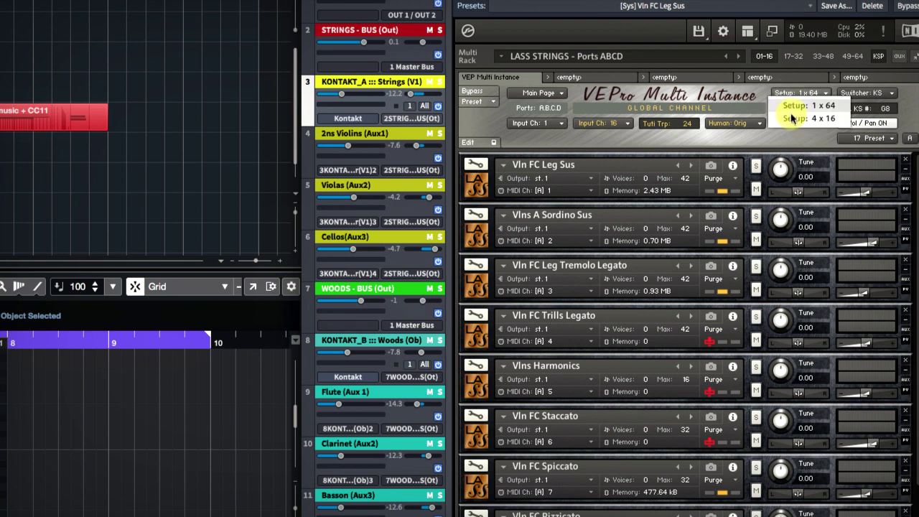
left_click(792, 119)
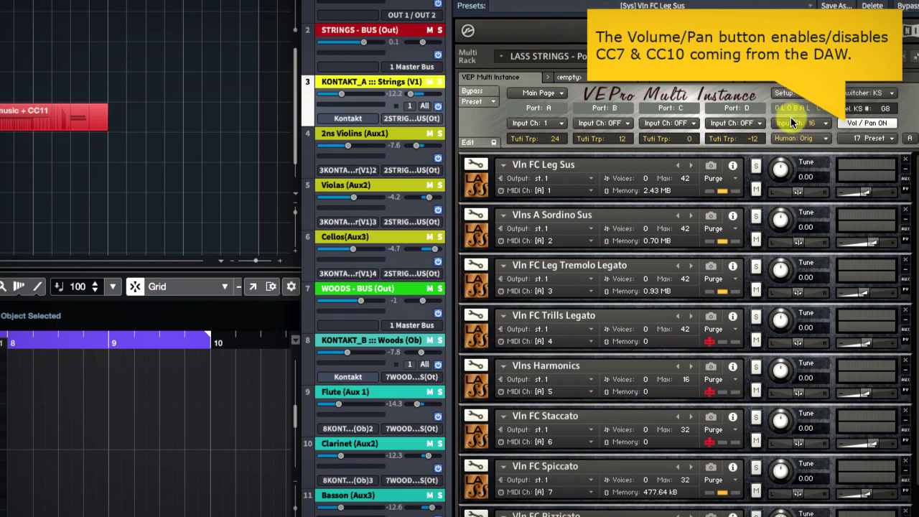
Step: Try factory presets 1 and 2 in the LASS STRINGS multi, and finish by loading preset 17
left_click(856, 141)
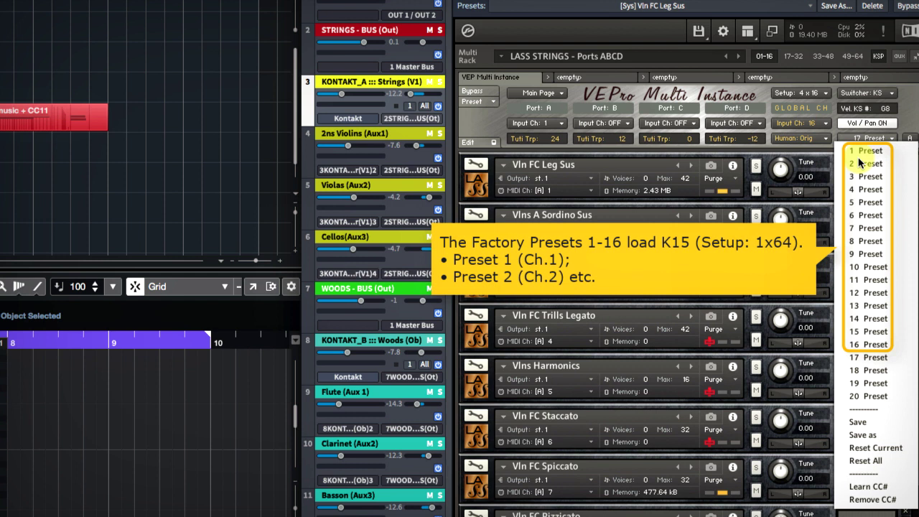
left_click(865, 152)
left_click(870, 139)
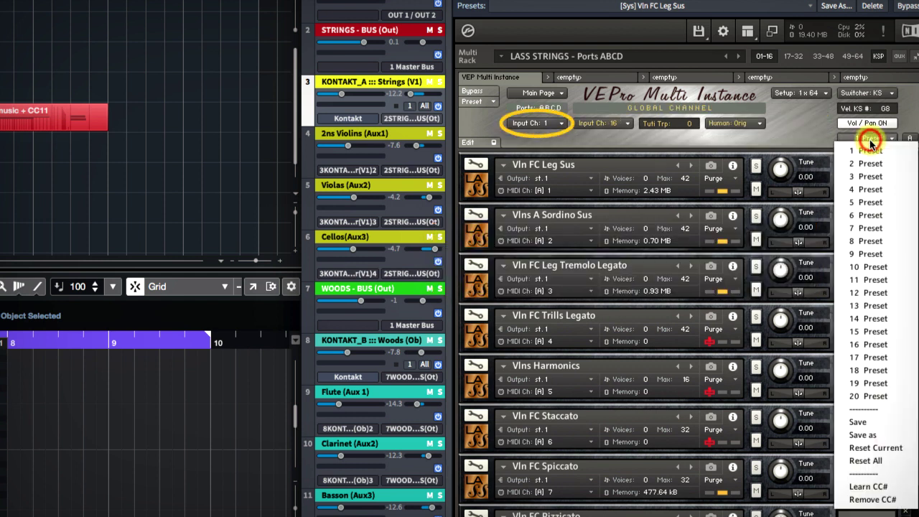
left_click(869, 165)
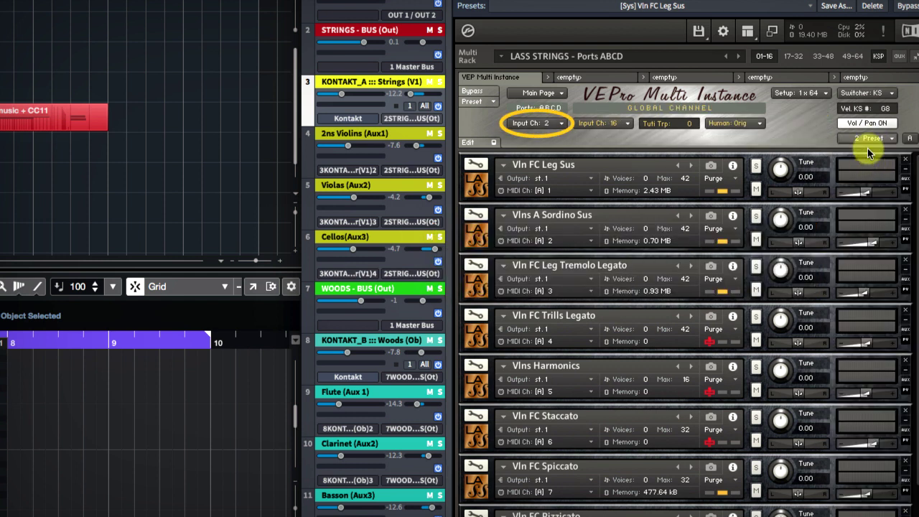
left_click(871, 138)
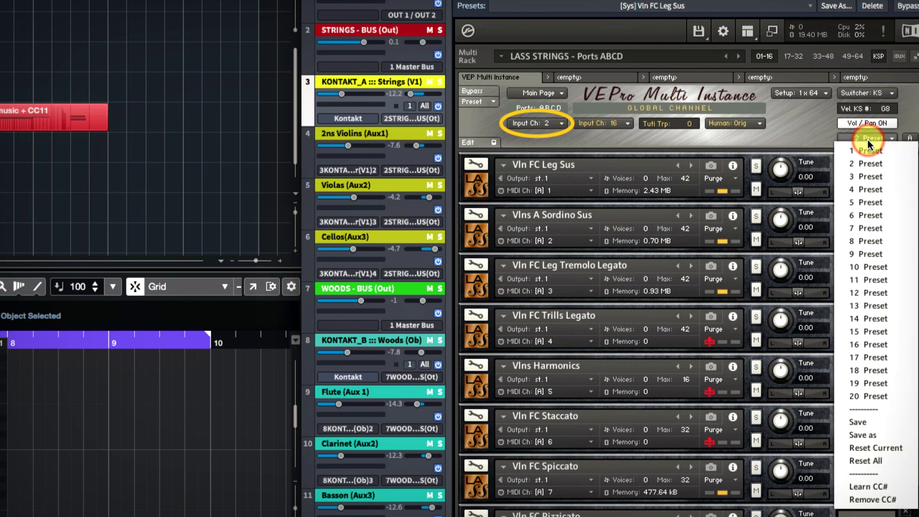
left_click(871, 359)
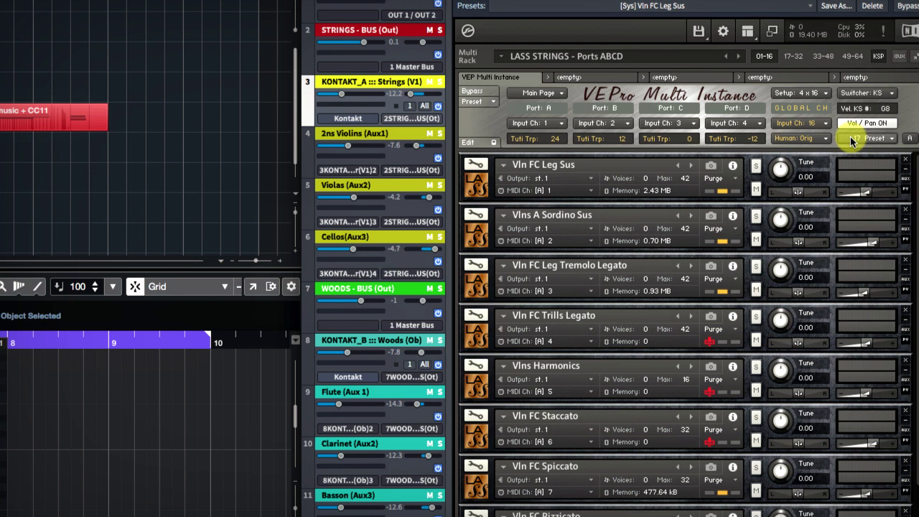
Step: Save the current 4 x 16 port configuration as preset 1
left_click(852, 139)
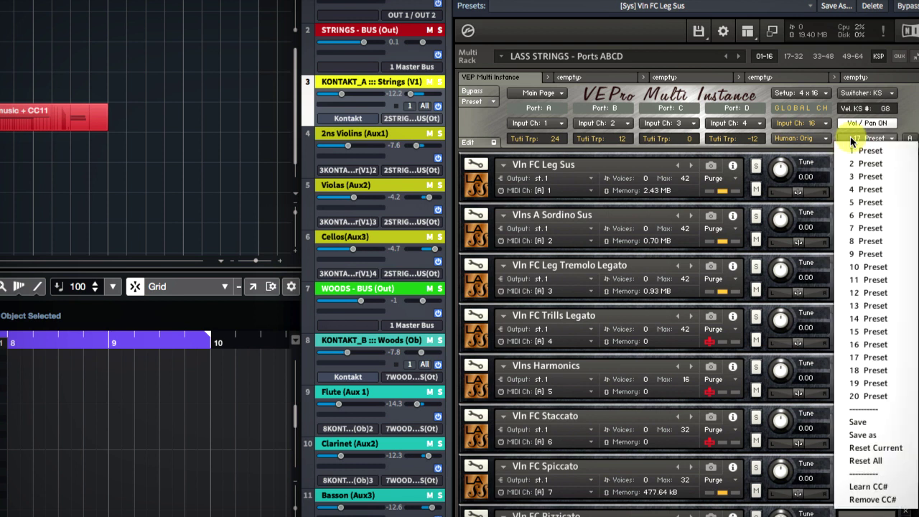
left_click(865, 435)
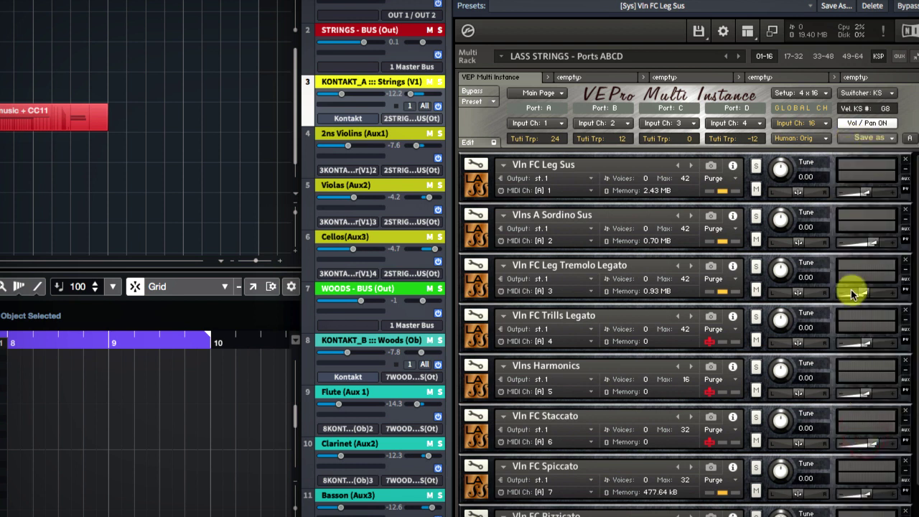
left_click(862, 139)
left_click(862, 151)
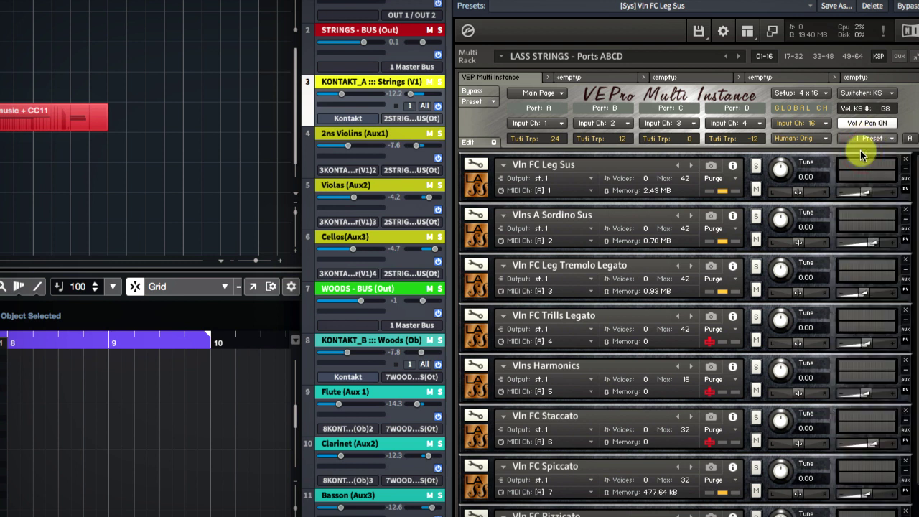
Step: Load preset 2 and return to preset 1 to check the saved configuration
left_click(866, 138)
left_click(864, 166)
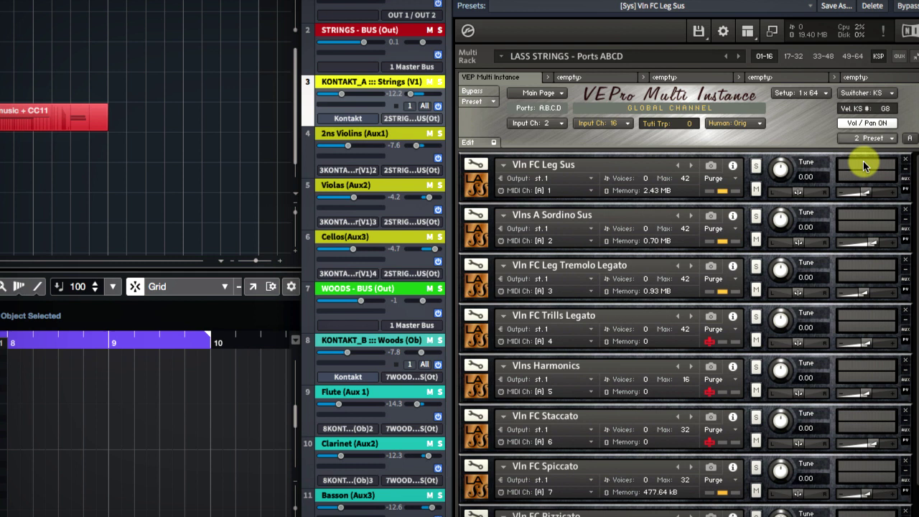
left_click(866, 140)
left_click(867, 156)
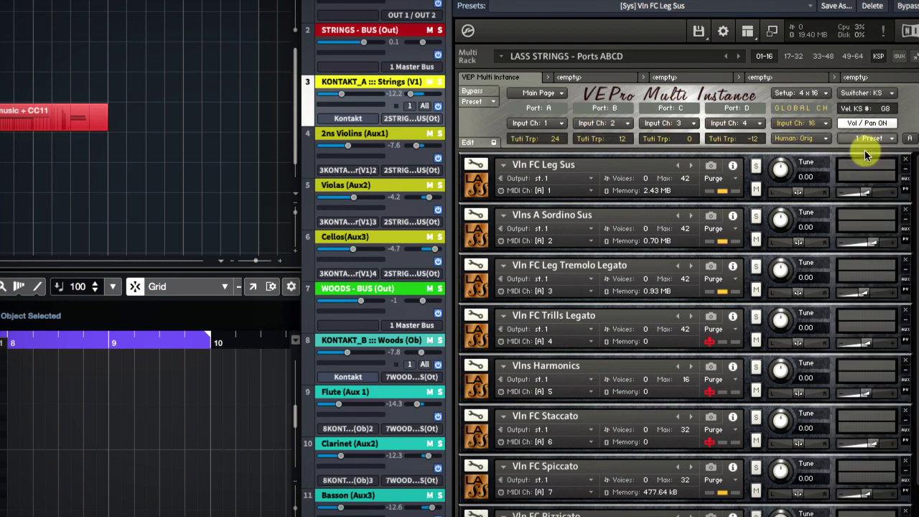
Step: Set the Tuti transposition to 18 for port A, 15 for port B and 3 for port C, and choose Human: Max
left_click_drag(558, 139, 557, 159)
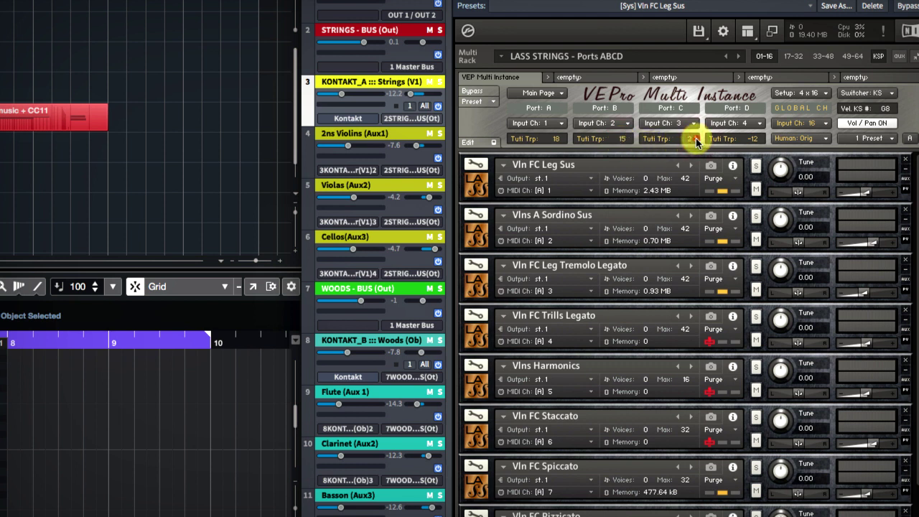
left_click_drag(697, 142, 696, 140)
left_click(818, 139)
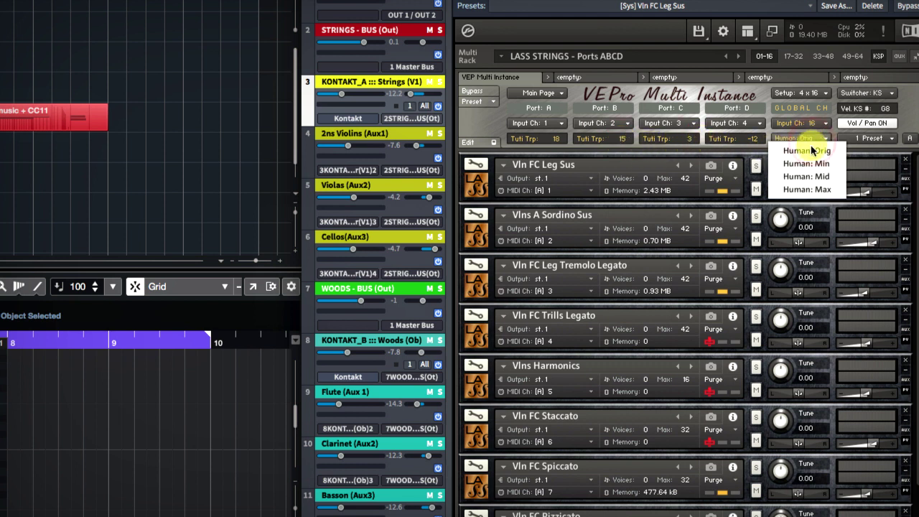
left_click(814, 191)
Step: Save the current transposition and Human: Max settings as preset 2
left_click(869, 138)
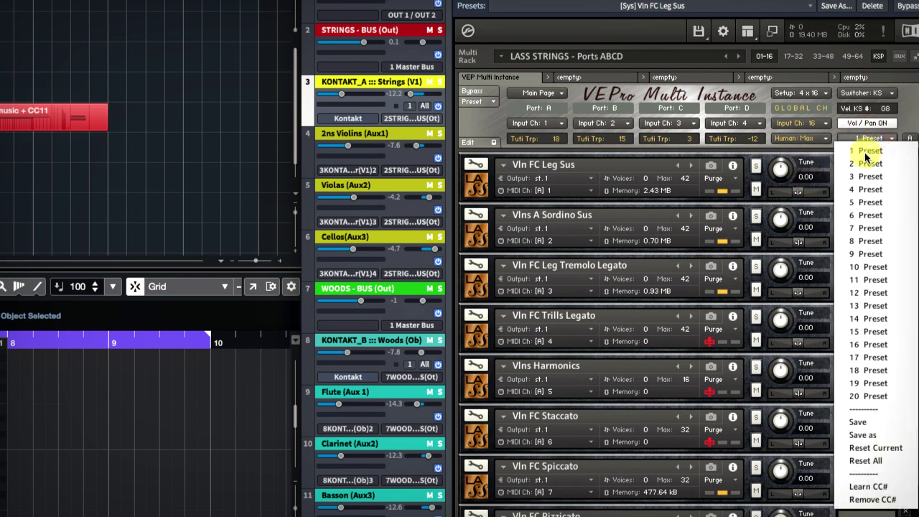
left_click(867, 436)
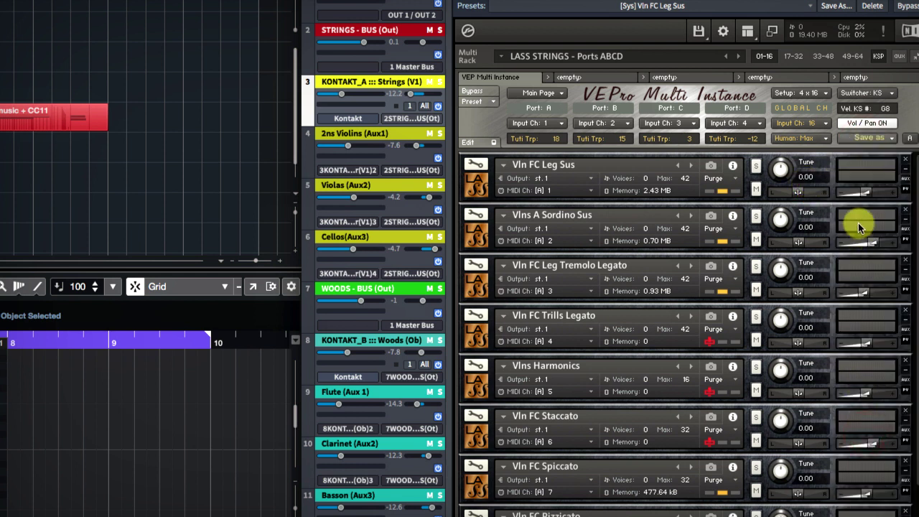
left_click(866, 140)
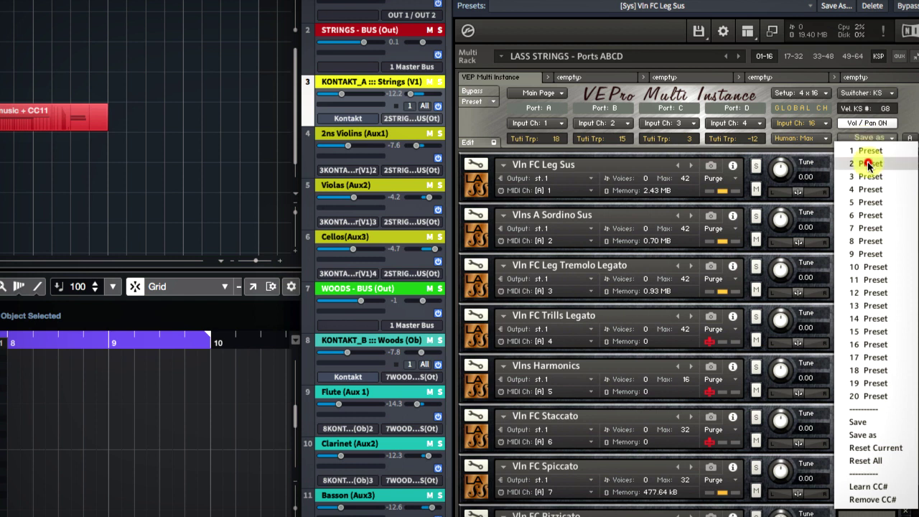
left_click(869, 164)
Step: Compare the saved presets by loading preset 1, preset 2 and preset 1 again
left_click(868, 140)
left_click(867, 154)
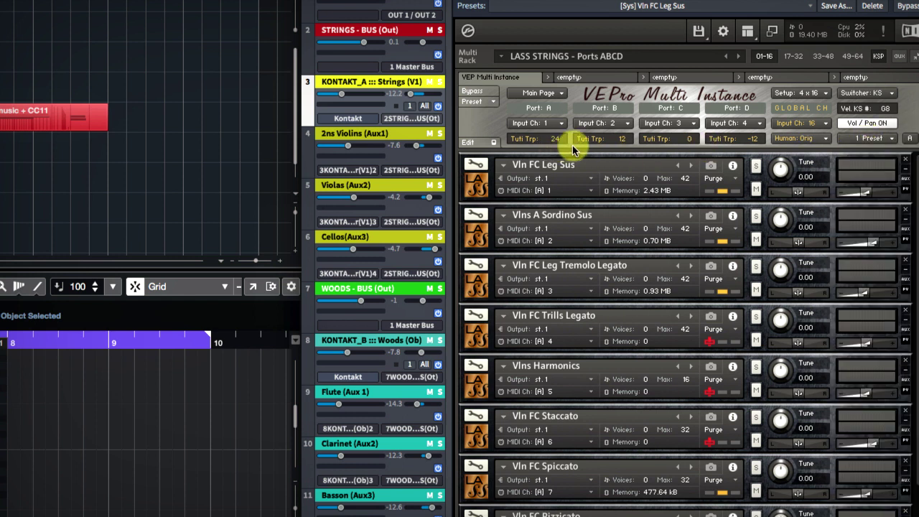
left_click(867, 139)
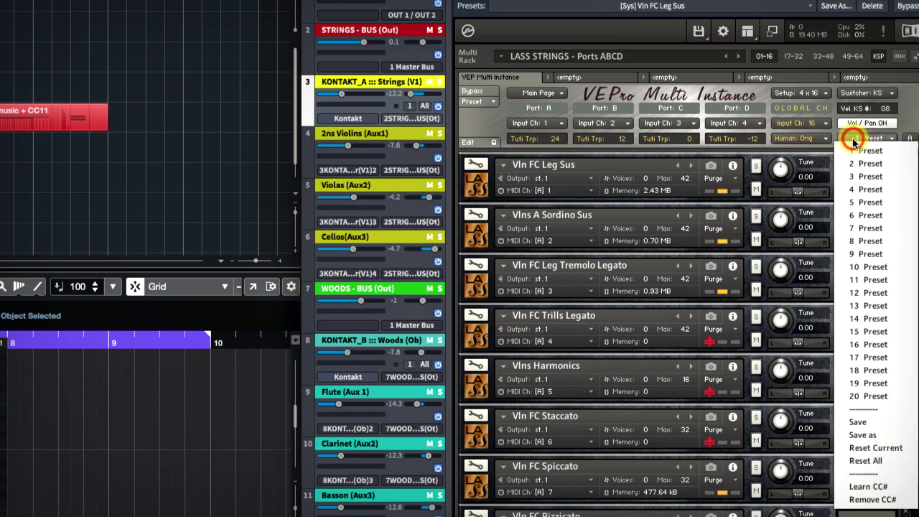
left_click(862, 167)
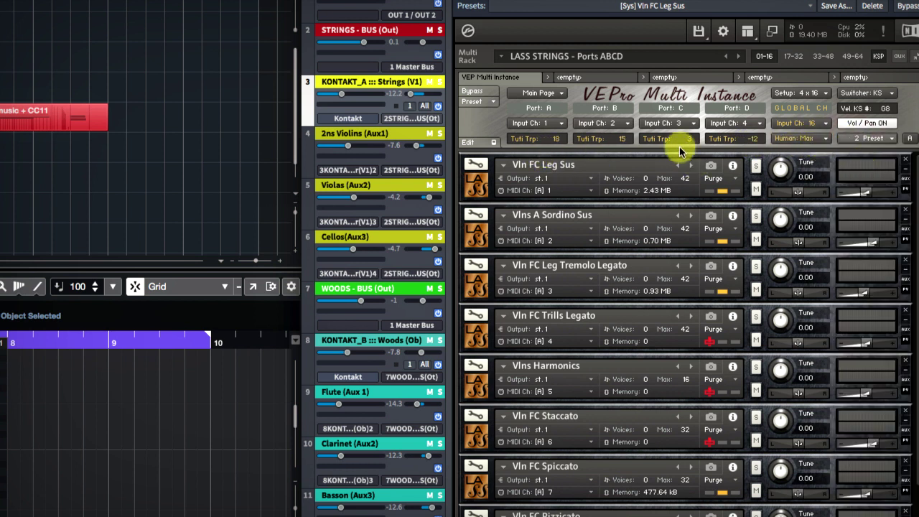
left_click(869, 145)
left_click(869, 152)
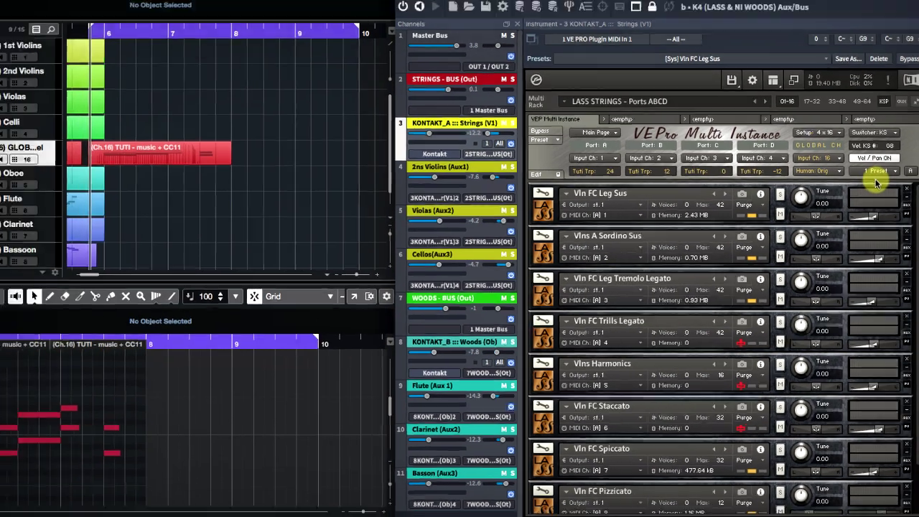
Step: Play the TUTI part while changing from preset 1 to preset 2, stop playback and reload preset 1
key("space")
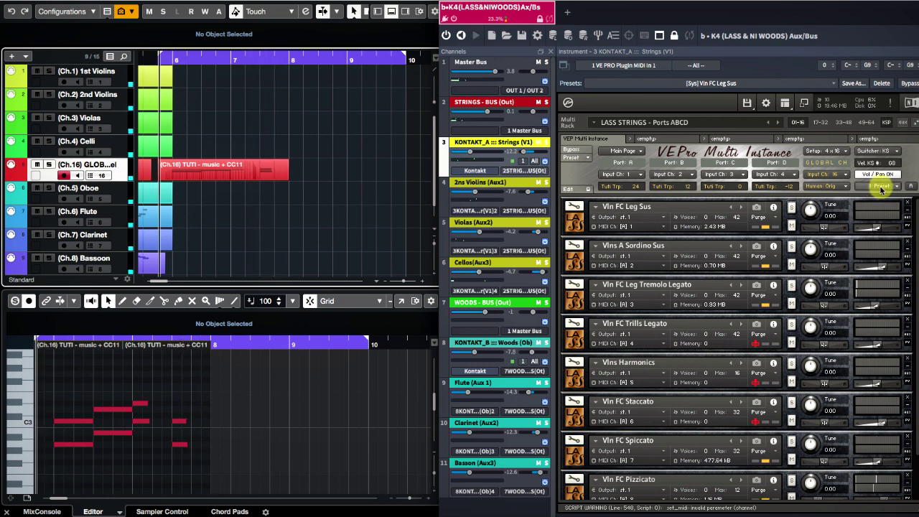
left_click(881, 187)
left_click(879, 205)
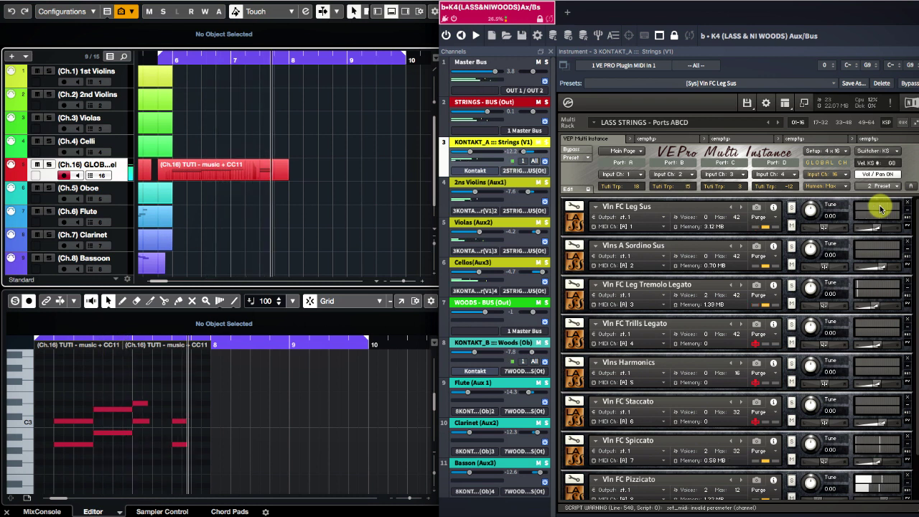
key("space")
left_click(882, 189)
left_click(882, 198)
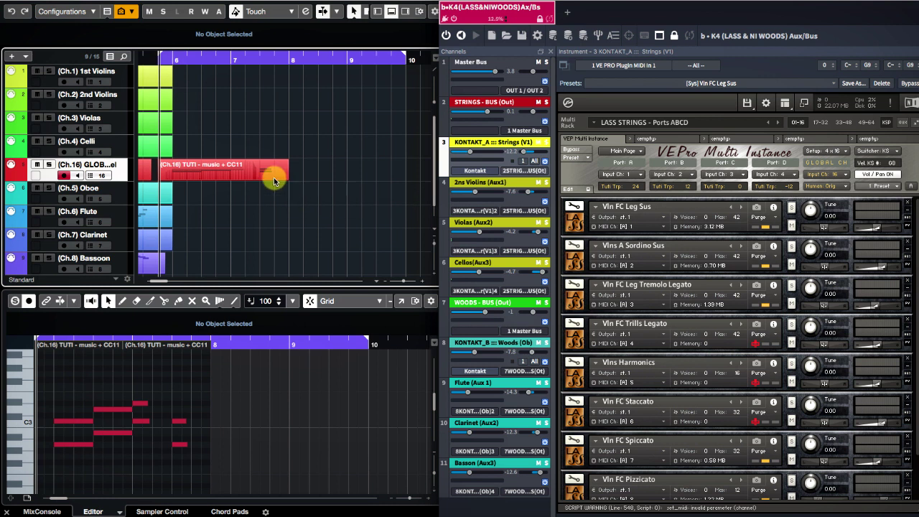
Step: Copy the TUTI - music + CC11 part on the Ch.16 Global Channel track to 7.4.1.0 and reselect the original part
left_click(220, 172)
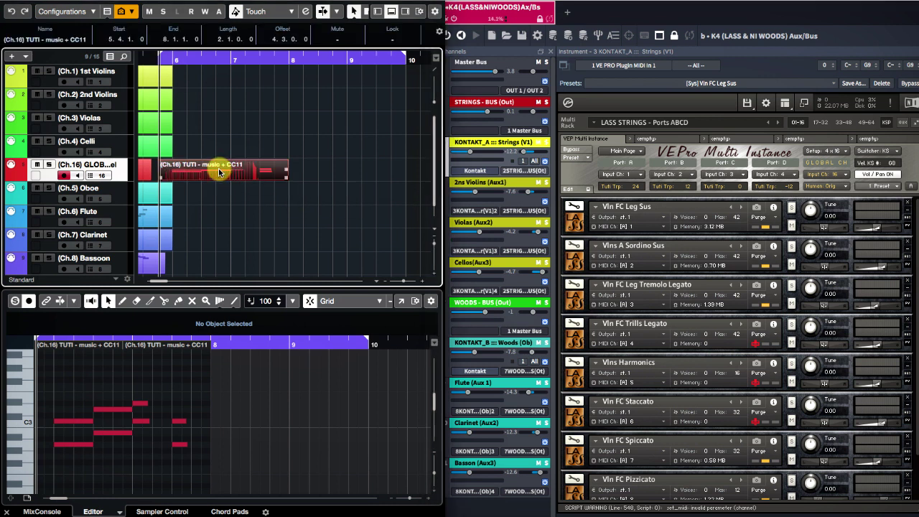
left_click_drag(219, 172, 333, 168)
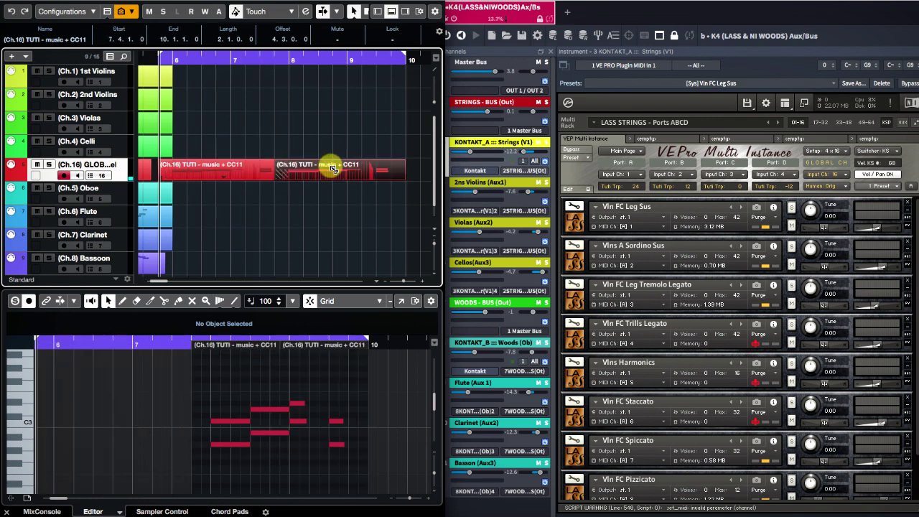
left_click(225, 164)
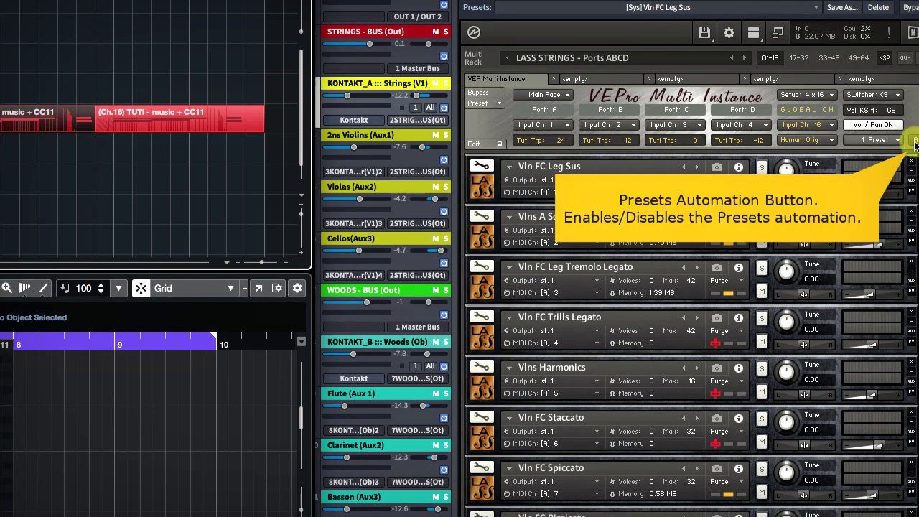
Step: Look over the presets' CC learn options and show the CC 89 (Control 89) controller lane for the first TUTI part
left_click(891, 140)
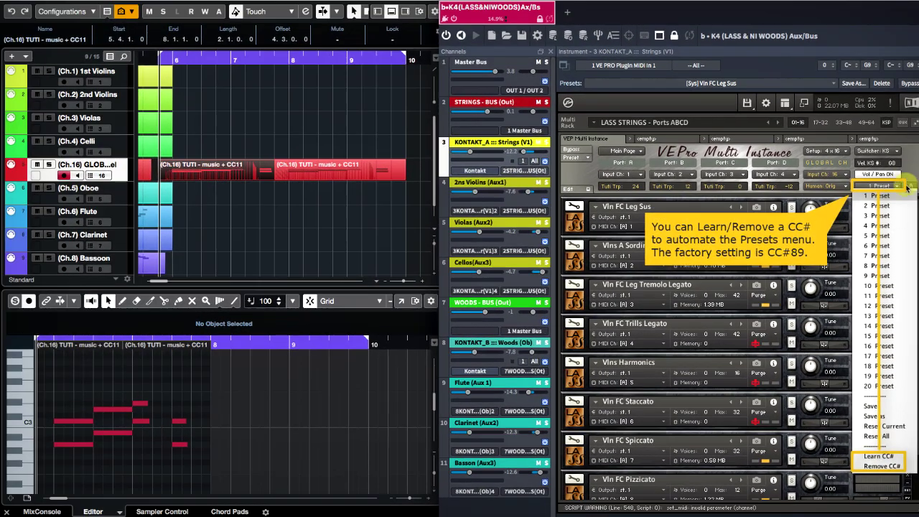
left_click(909, 120)
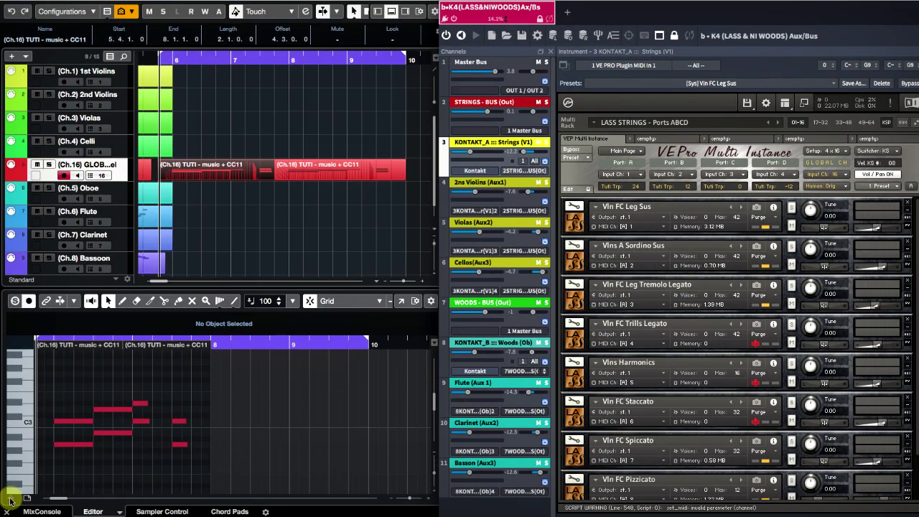
left_click(10, 497)
left_click(16, 465)
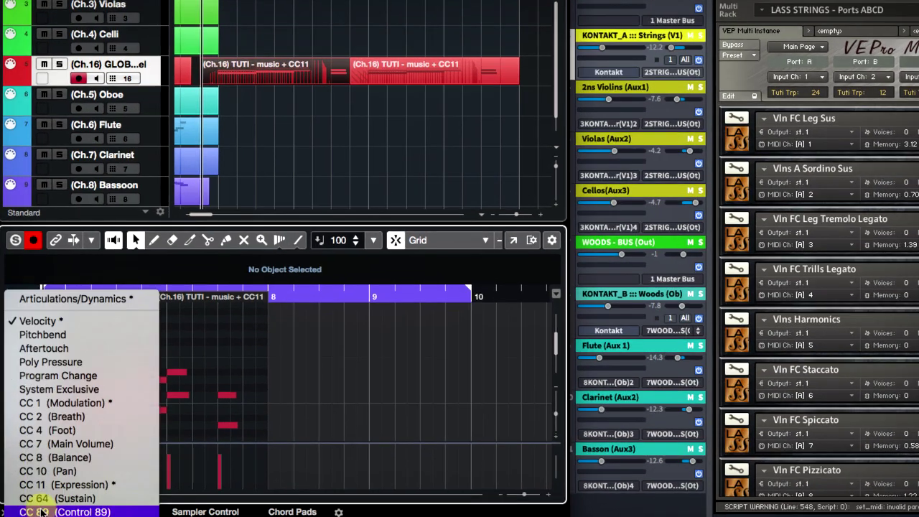
left_click(43, 512)
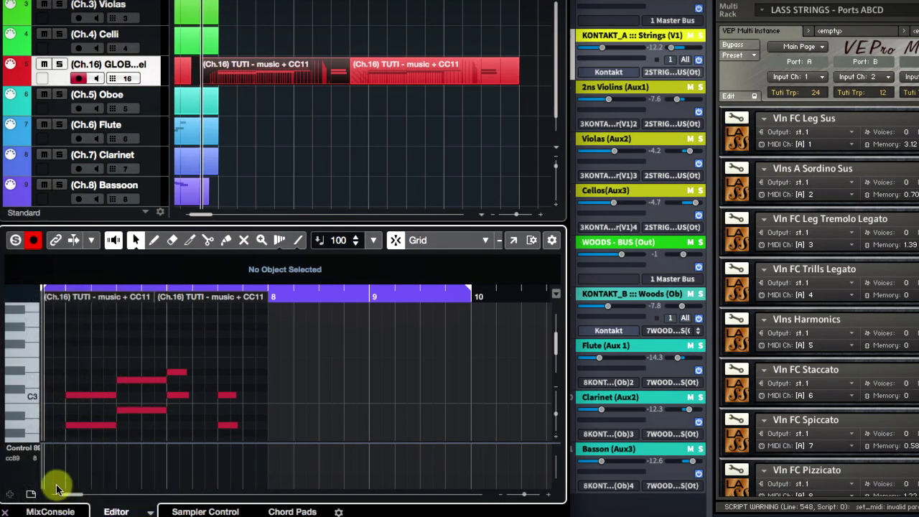
Step: Add a CC 89 event at 5.4.3.0 in the first TUTI part and set its value to 1
left_click(56, 487)
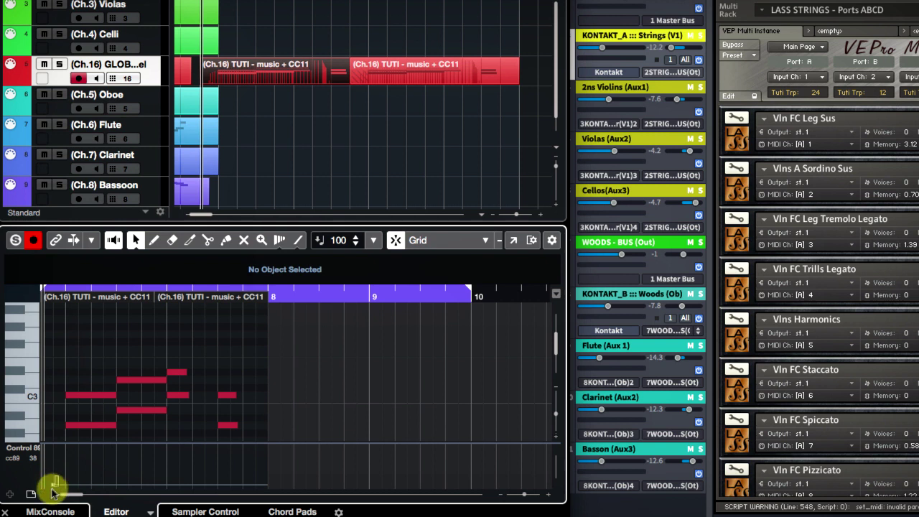
left_click(53, 486)
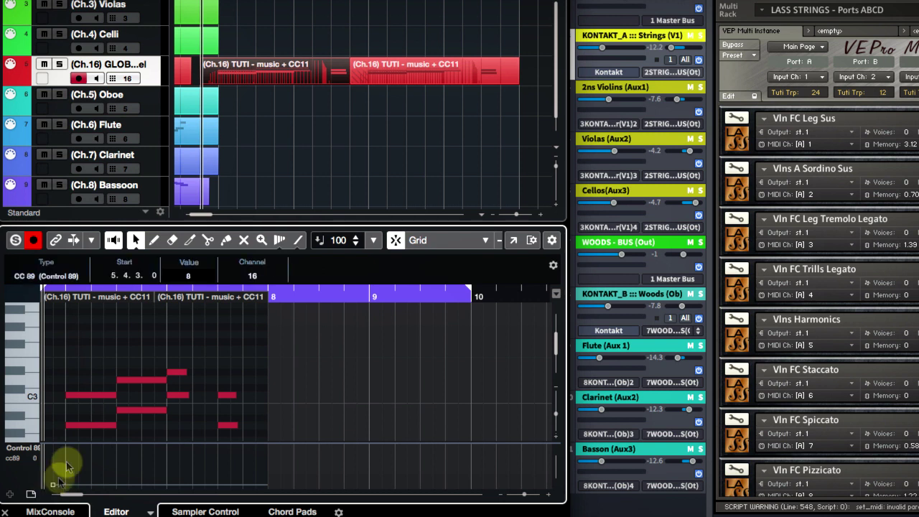
left_click(189, 278)
type("1")
key("Return")
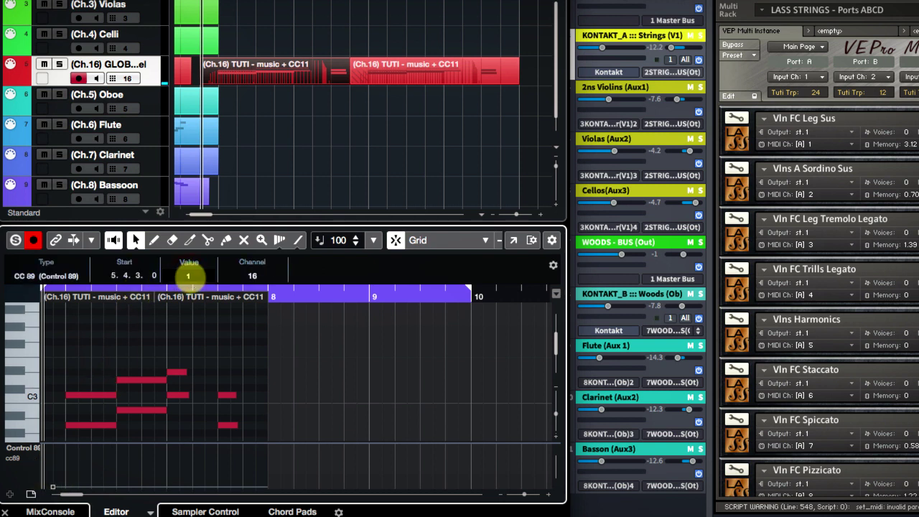
Step: Add a CC 89 event at 7.4.3.0 in the copied TUTI part and set its value to 2
left_click(410, 72)
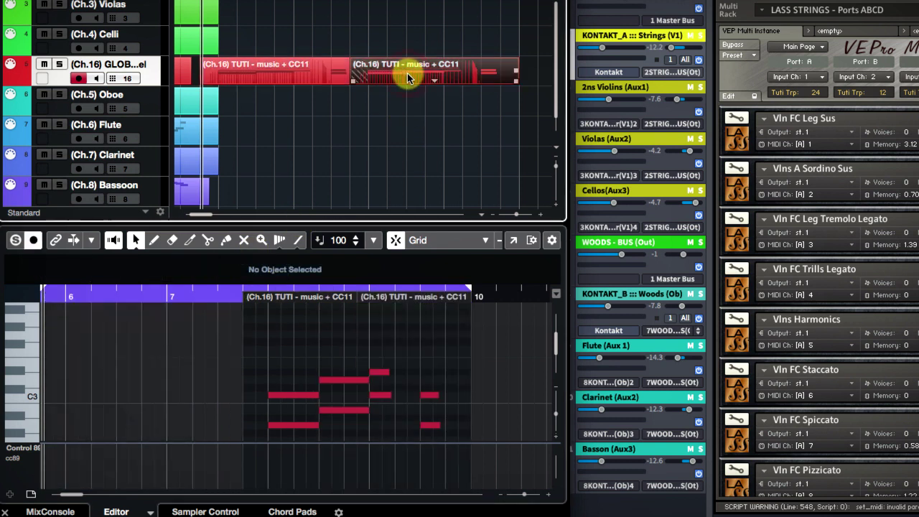
left_click(258, 486)
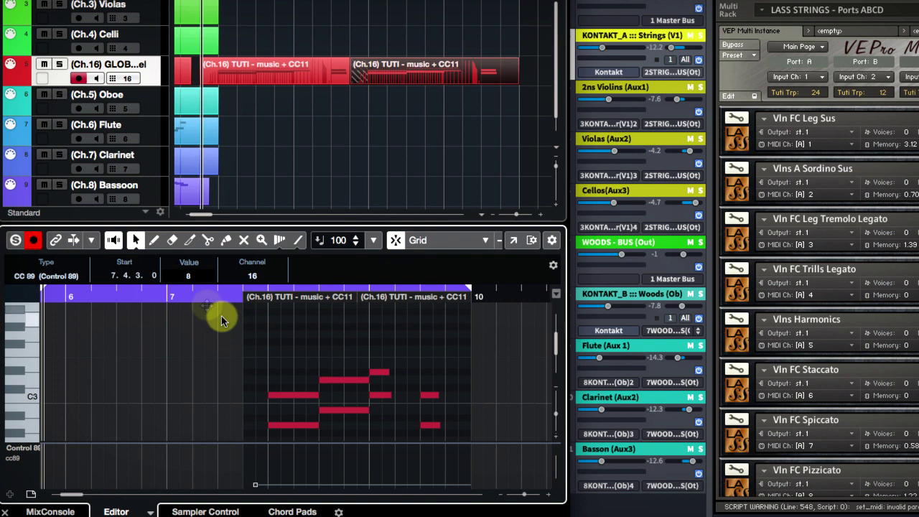
left_click(188, 277)
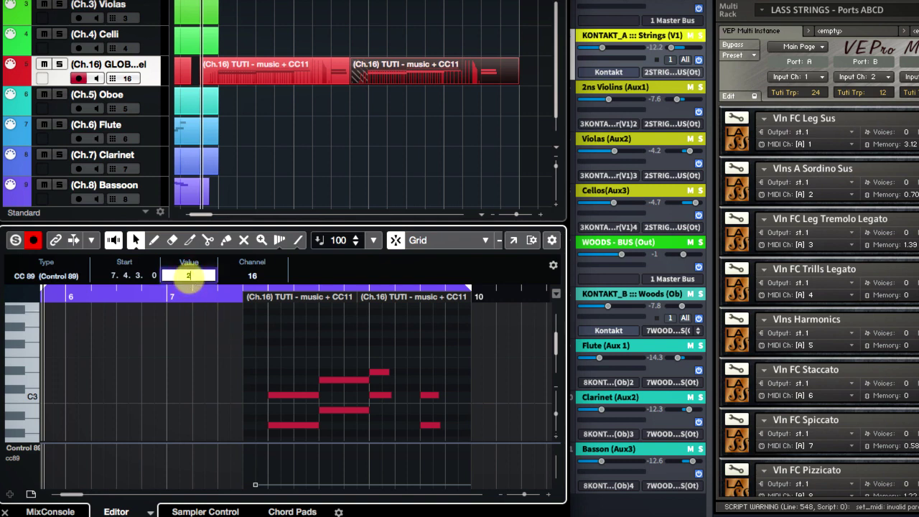
key("Return")
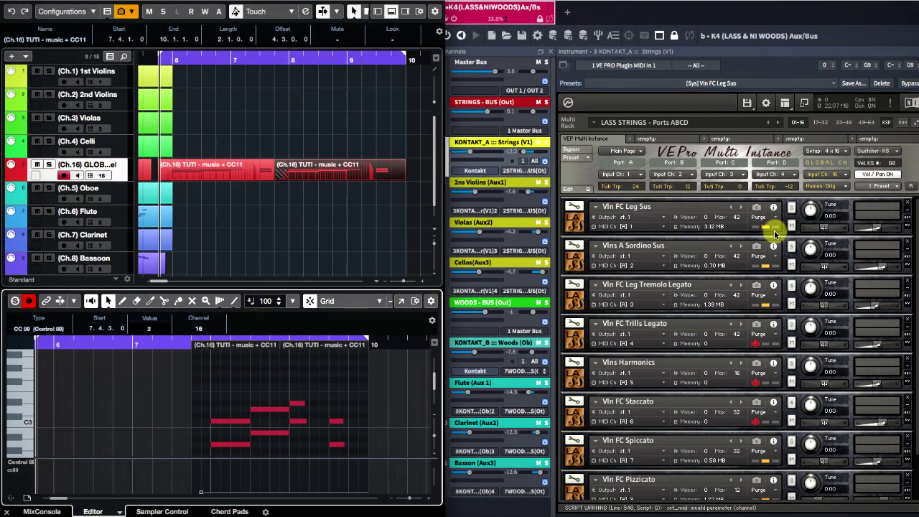
Step: Enable presets automation in the VEPro Multi Instance script and play both TUTI parts to test the preset changes
left_click(912, 189)
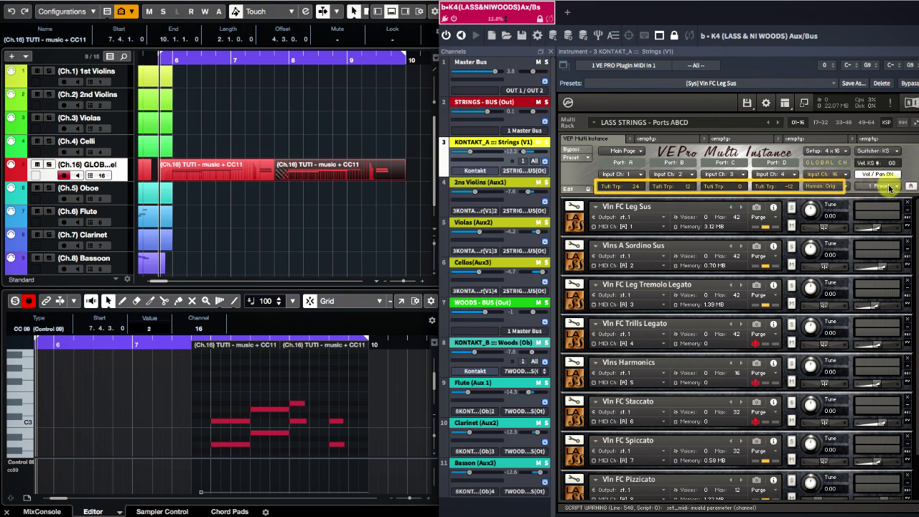
key("space")
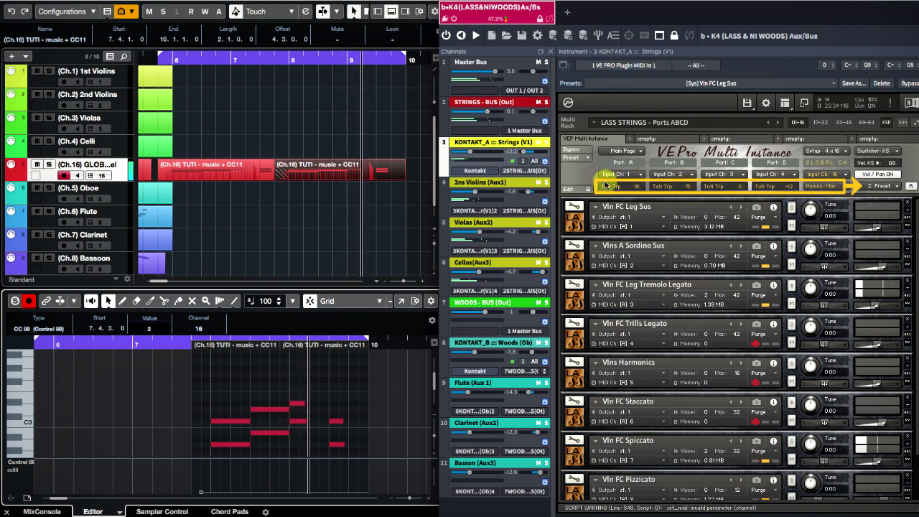
Step: Select the first TUTI part and shorten the locator range to end where the copied part starts
left_click(216, 168)
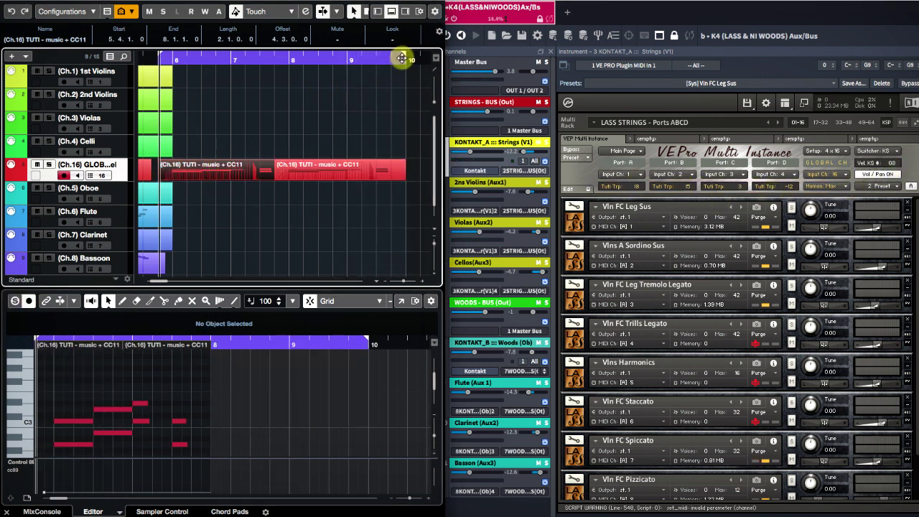
left_click_drag(404, 54, 290, 72)
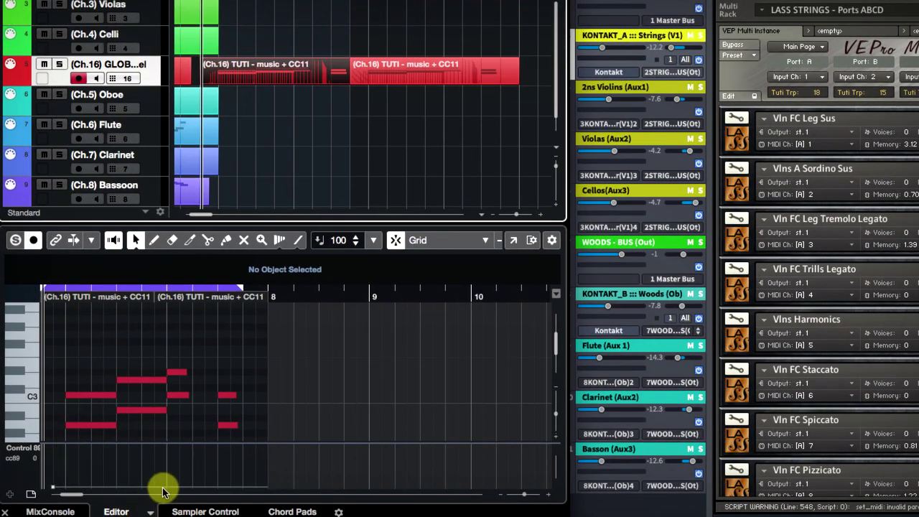
Step: Add a CC 89 event with value 2 at 6.4.4.0 in the first TUTI part and play it back
left_click(163, 489)
left_click(165, 491)
left_click(161, 488)
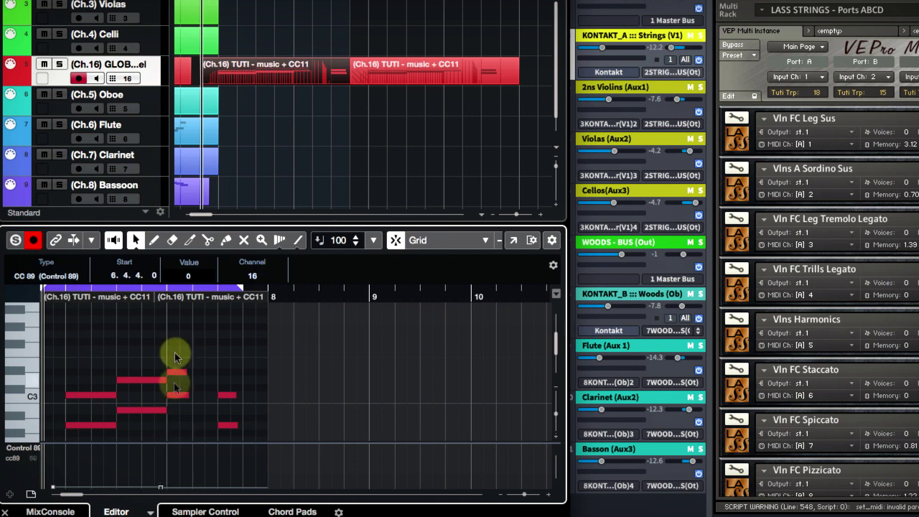
type("2")
key("Return")
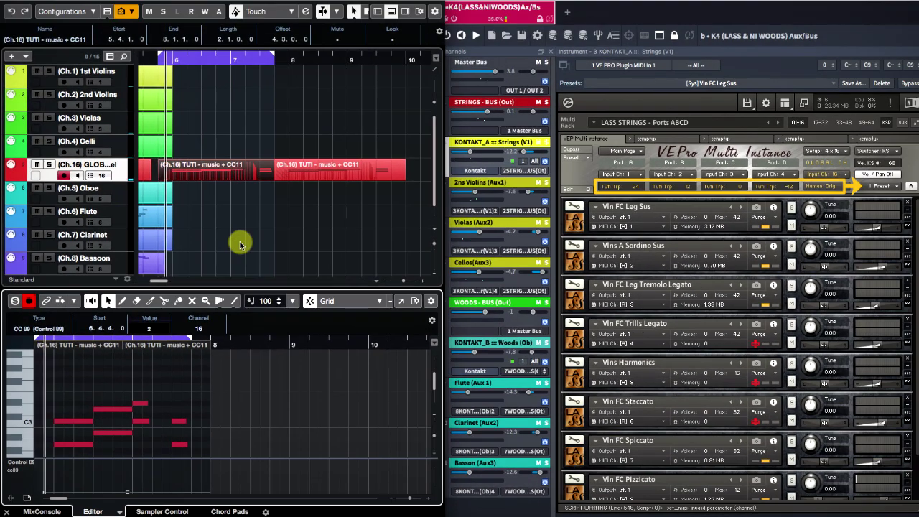
key("space")
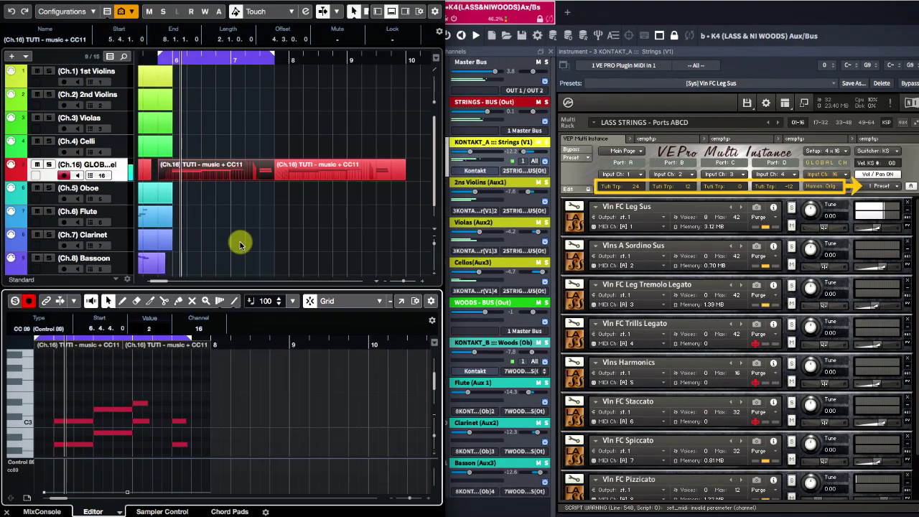